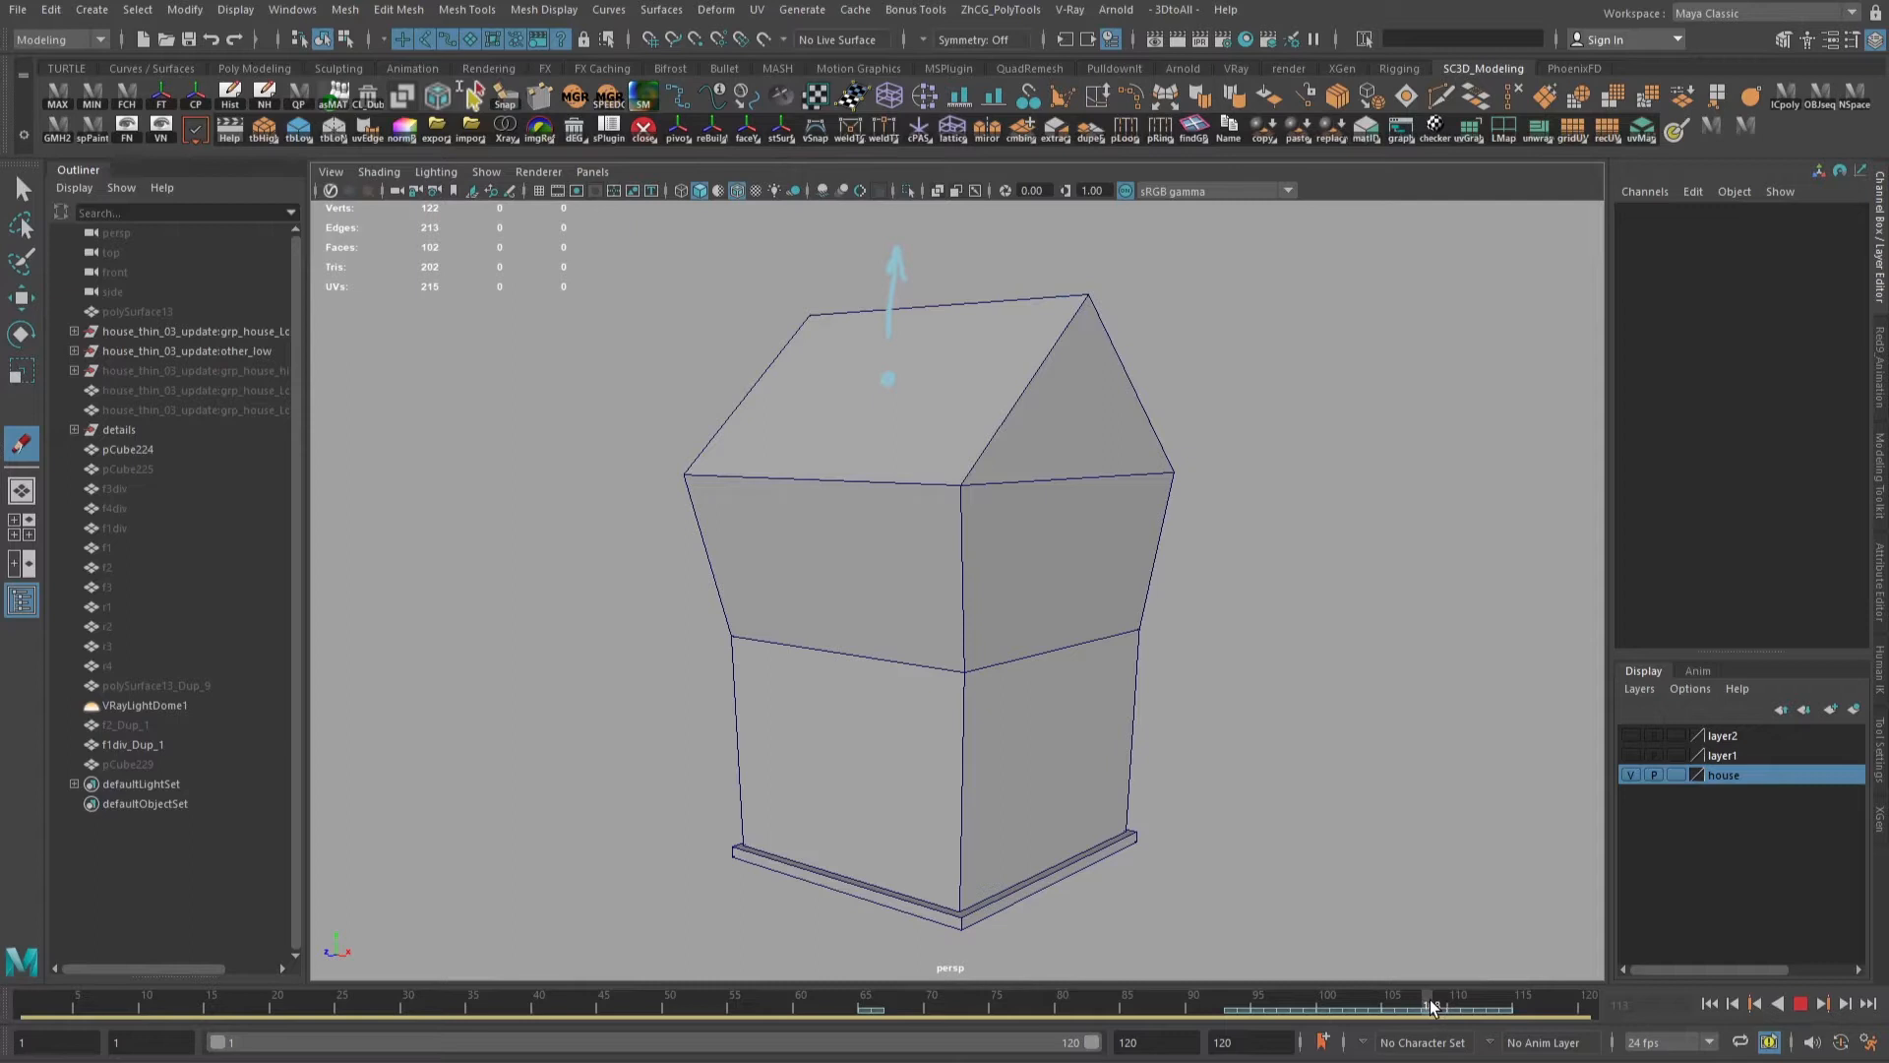
Step the timeline back to frame 104 to review how the roof's thickness and overhangs are extruded
{"action": "left_click_drag", "start_coordinate": [1431, 1000], "coordinate": [1417, 1000]}
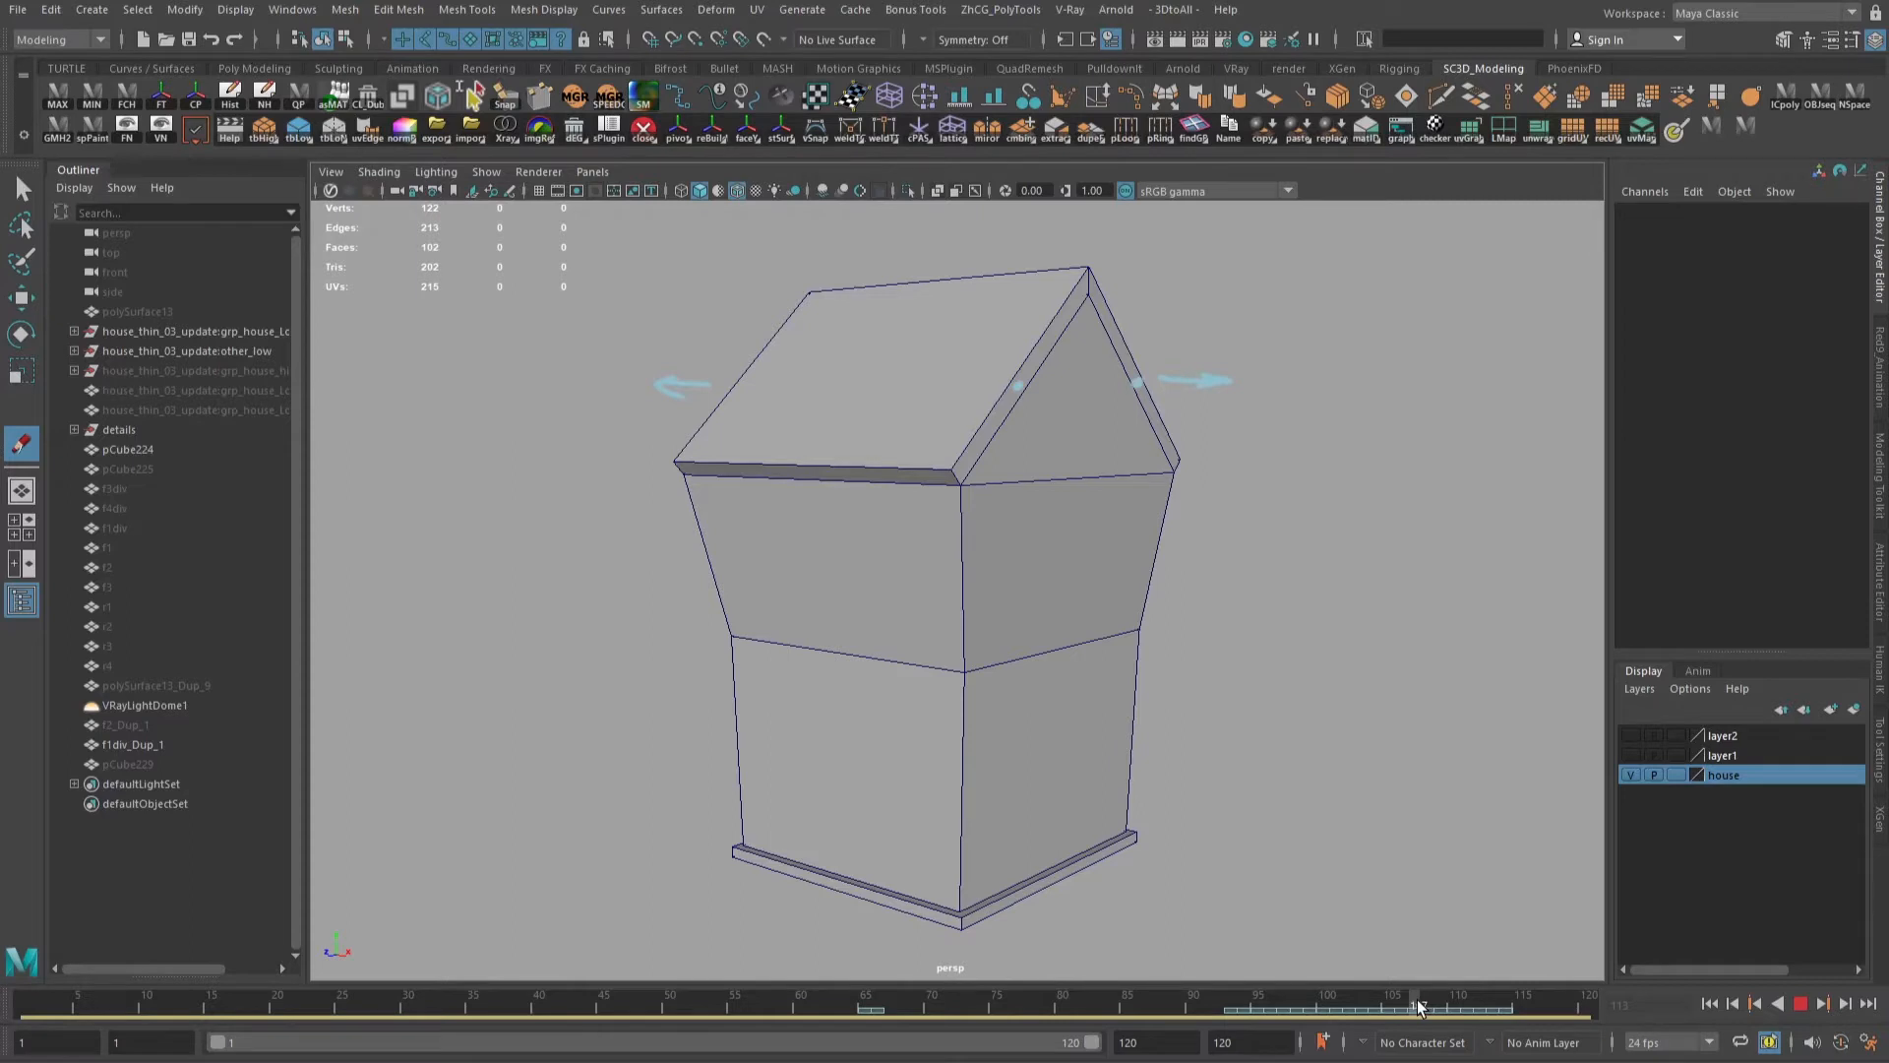
{"action": "left_click_drag", "start_coordinate": [1417, 1000], "coordinate": [1401, 999]}
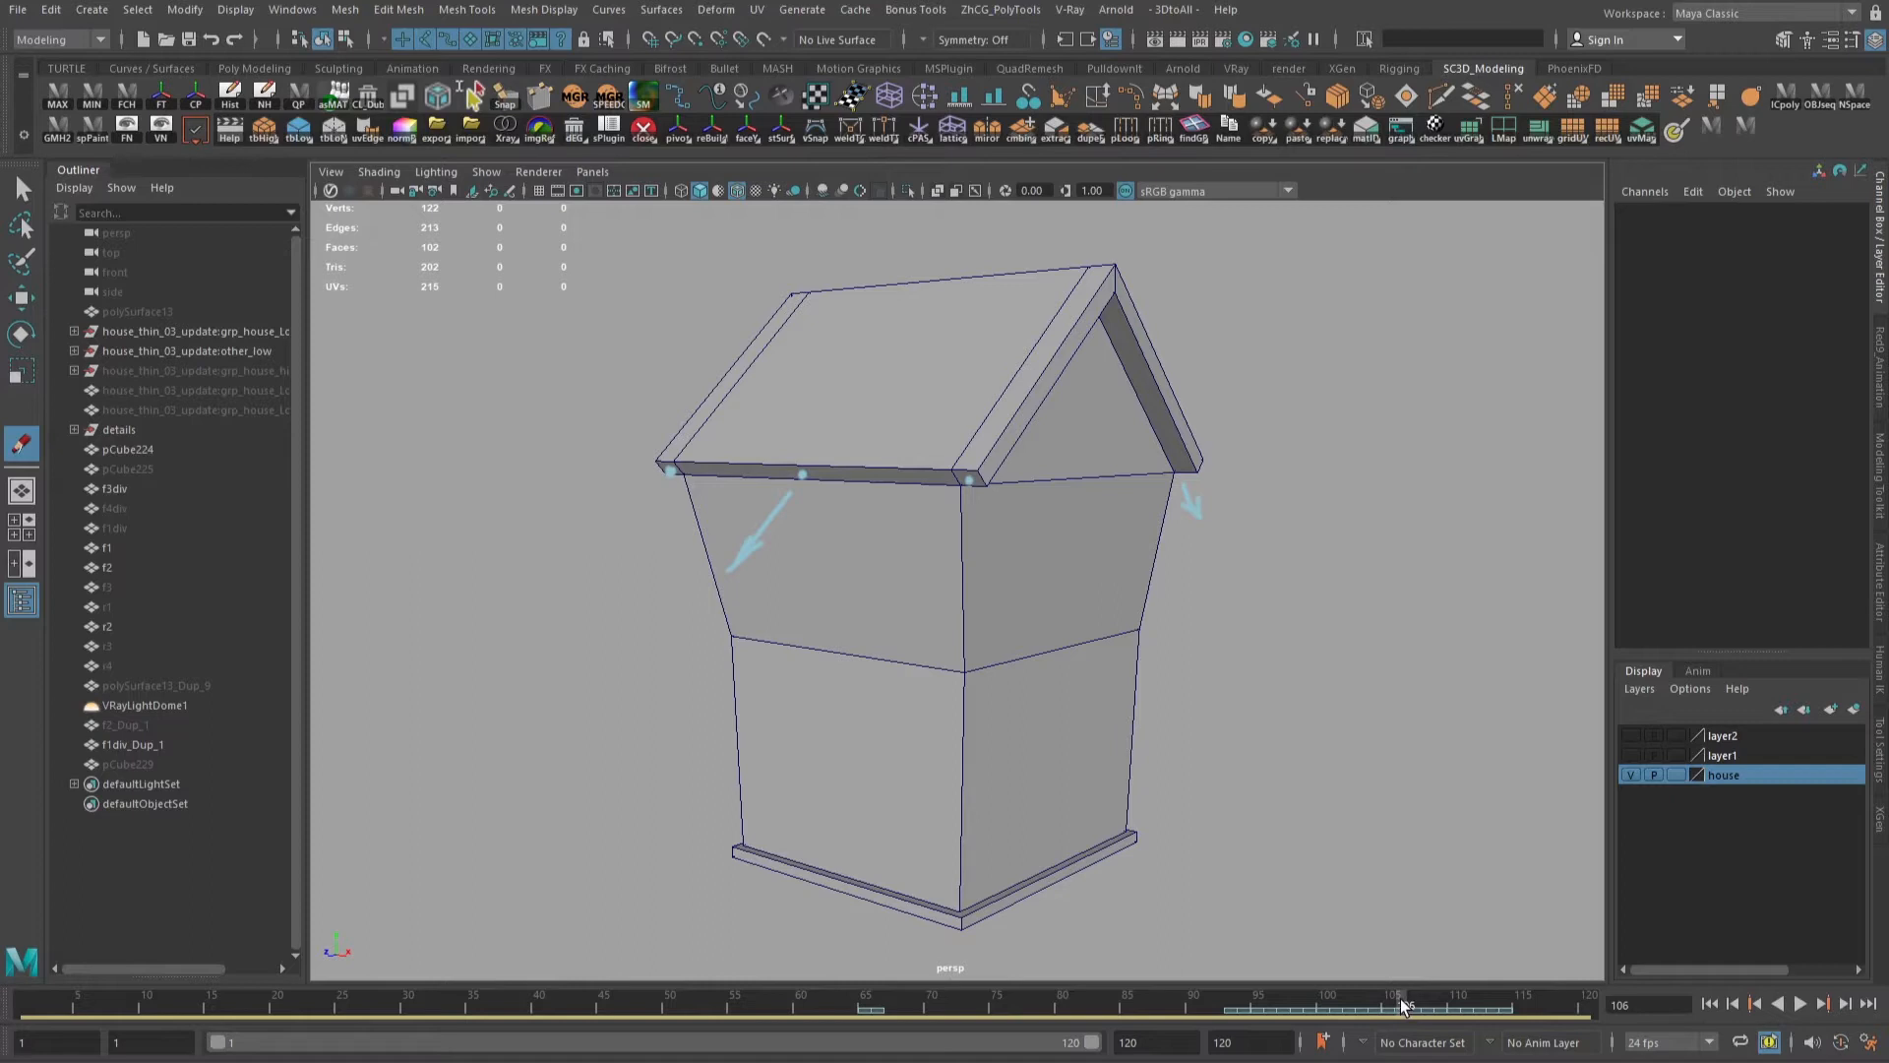
{"action": "key", "text": "alt+v"}
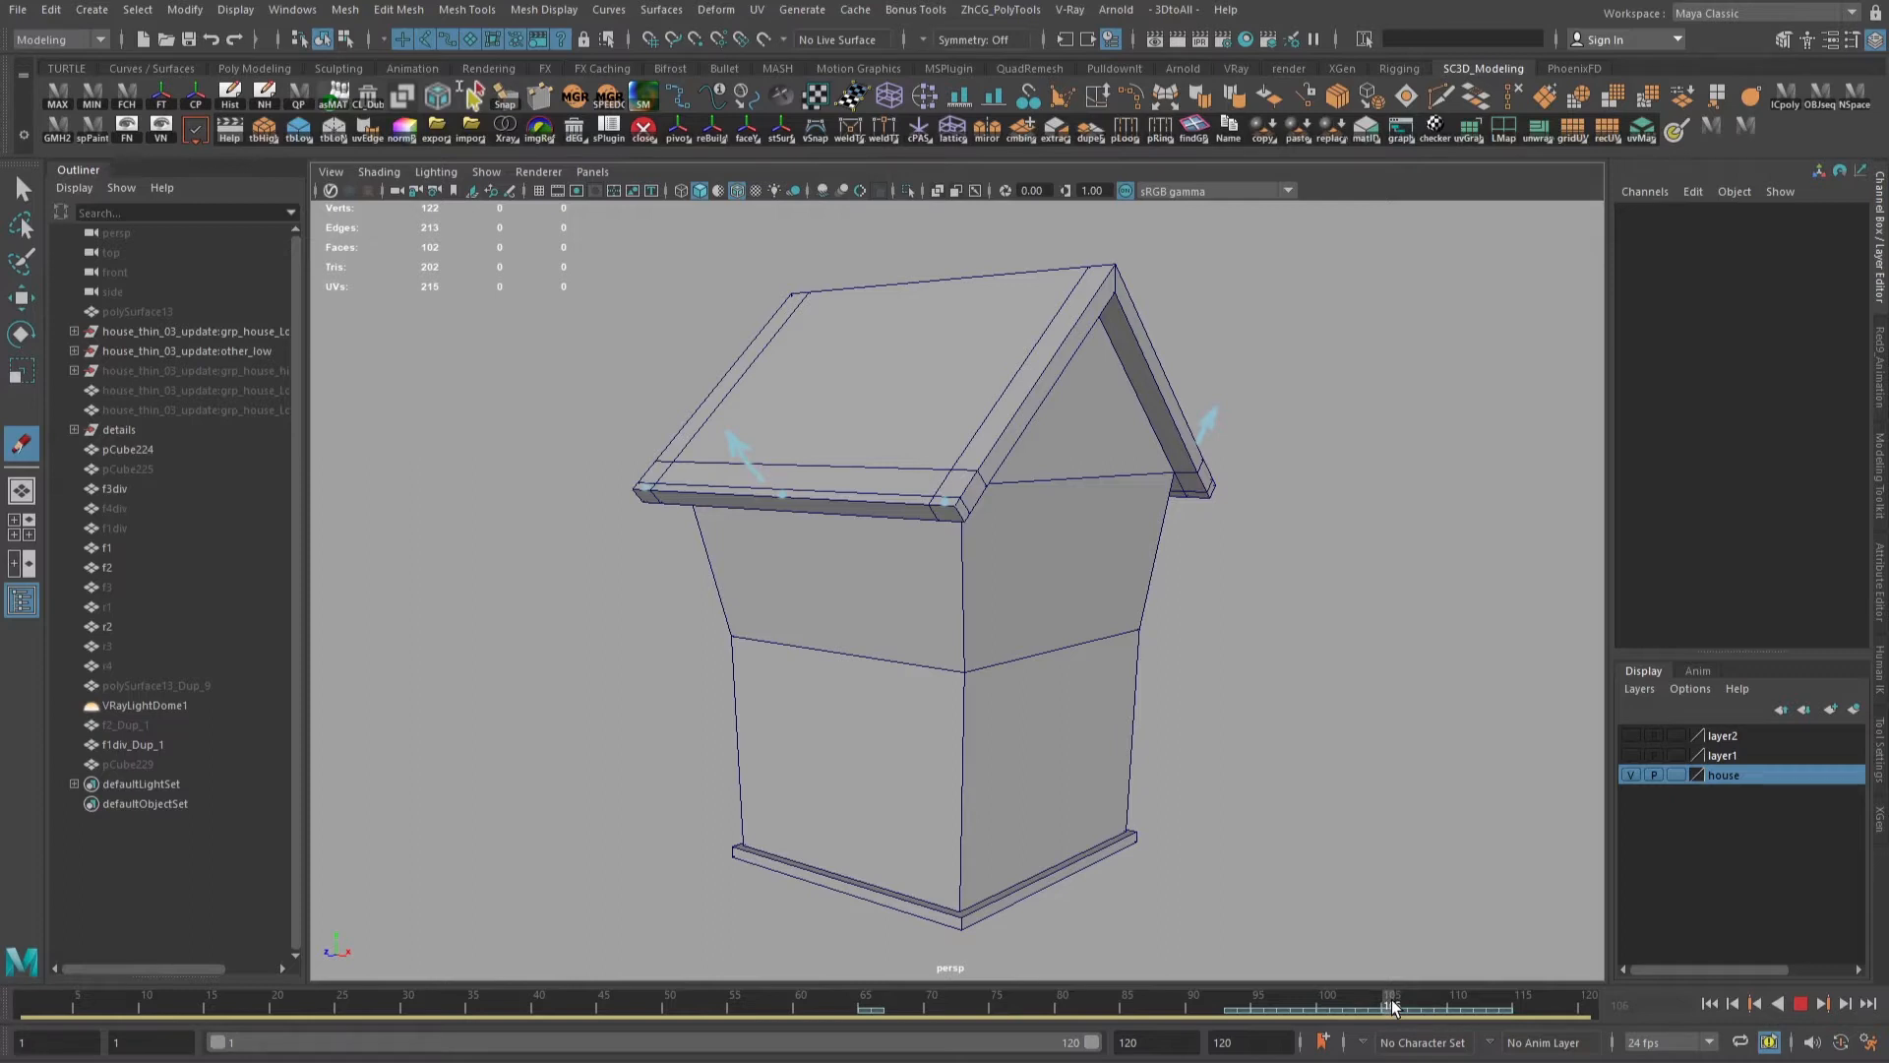
{"action": "left_click", "coordinate": [1378, 1000]}
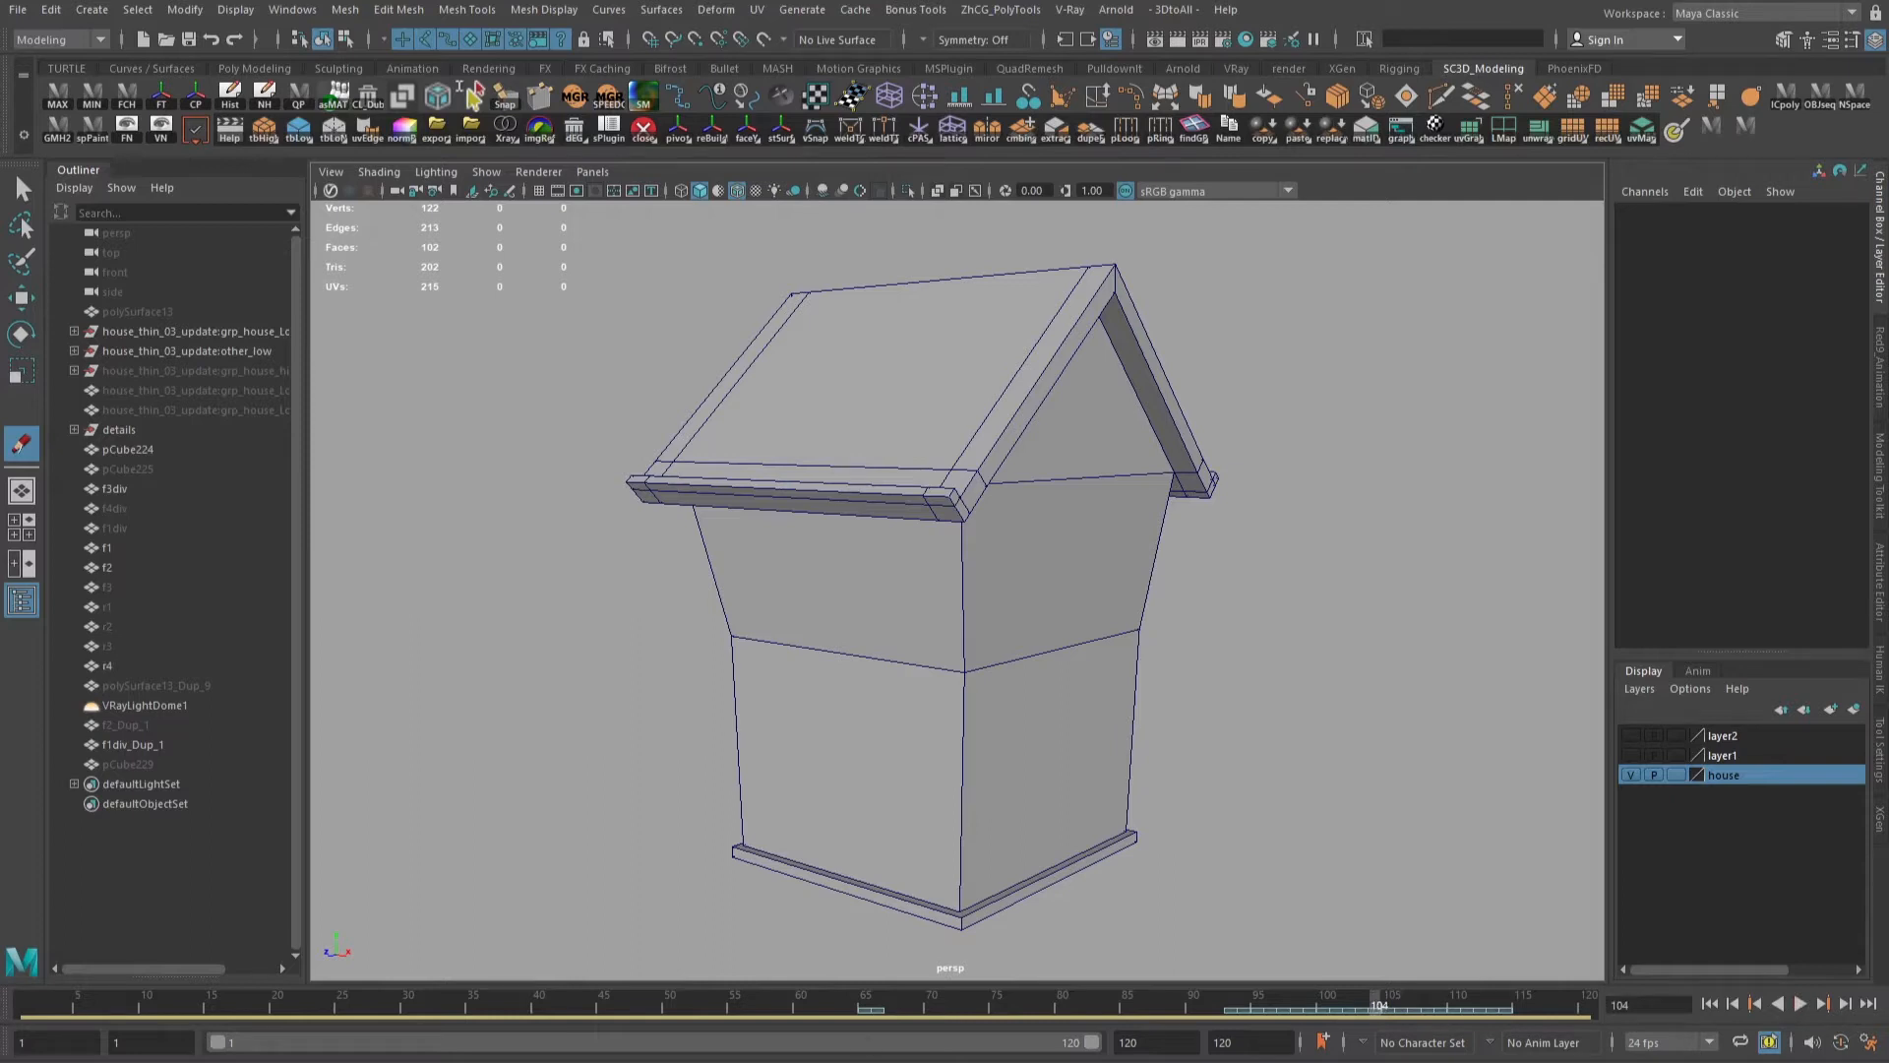
Review frames 103 to 100 to examine the lower-wall divisions, door shape, and inset window openings on the upper walls
{"action": "left_click", "coordinate": [1367, 1004]}
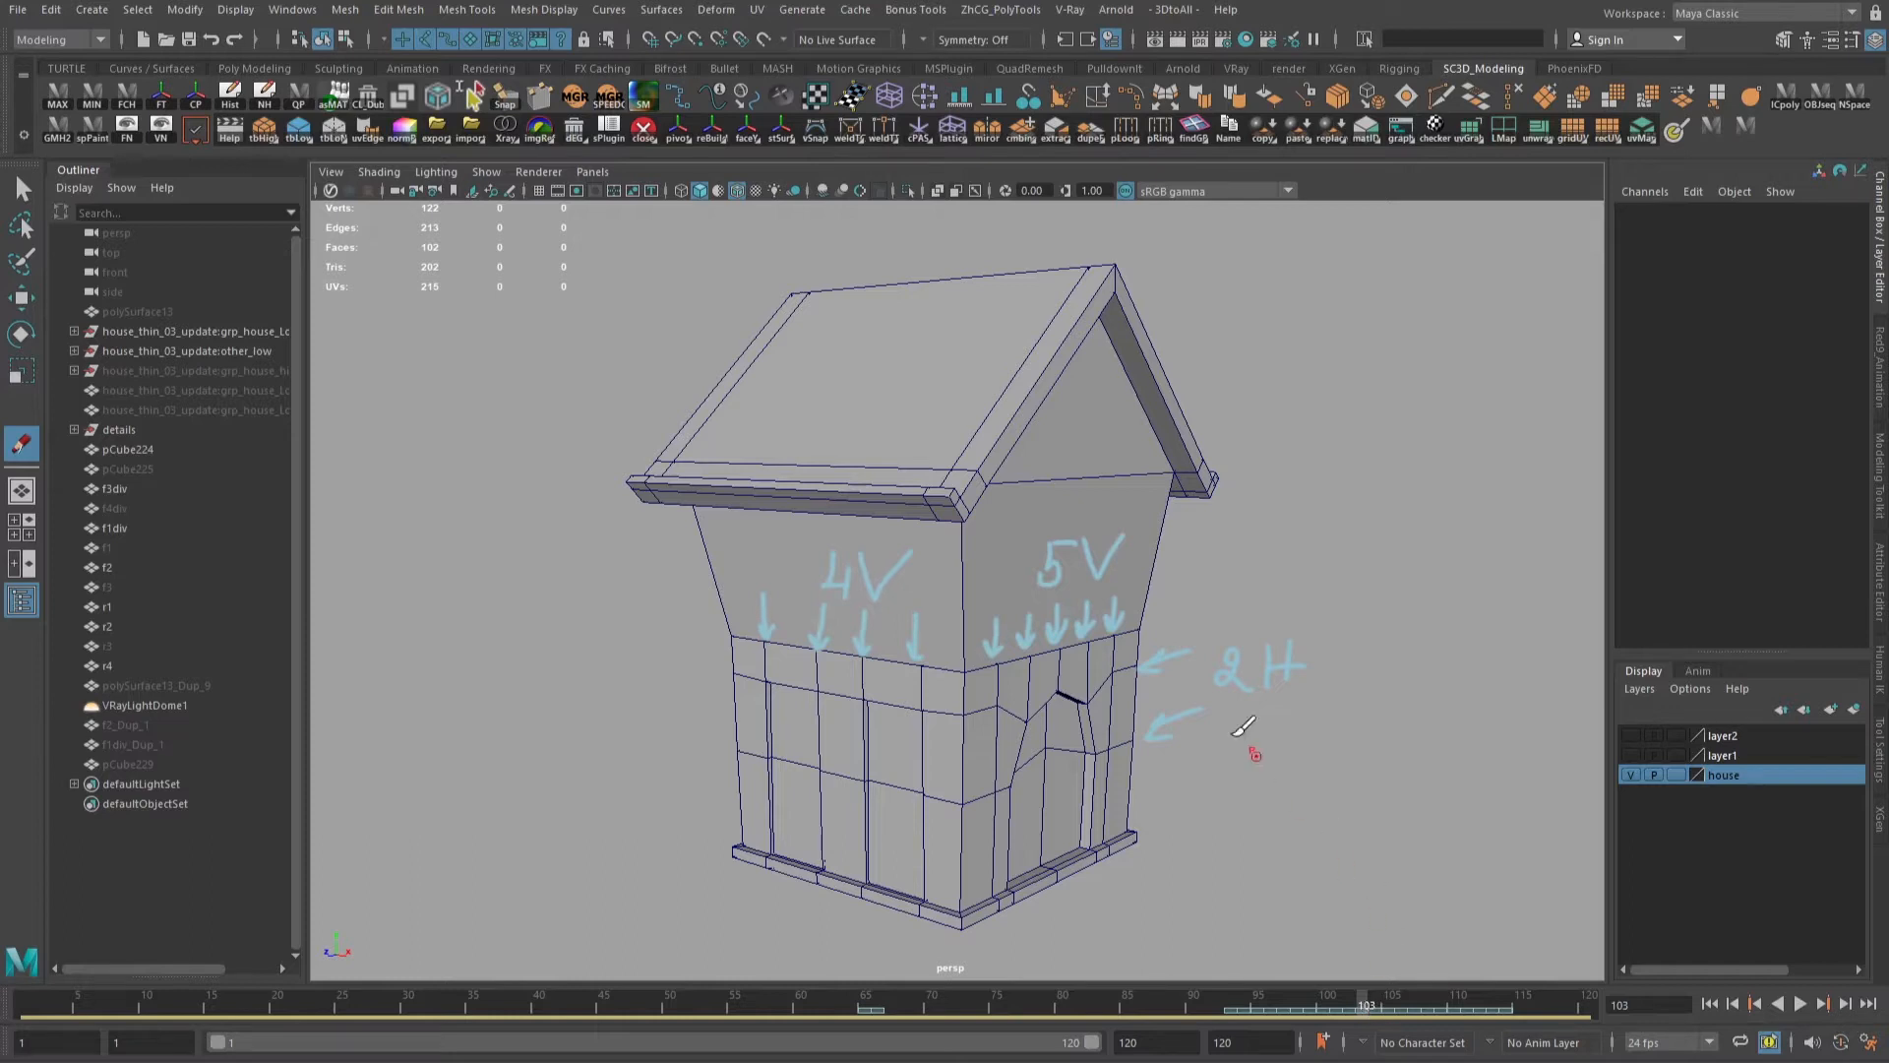
{"action": "left_click", "coordinate": [1354, 1004]}
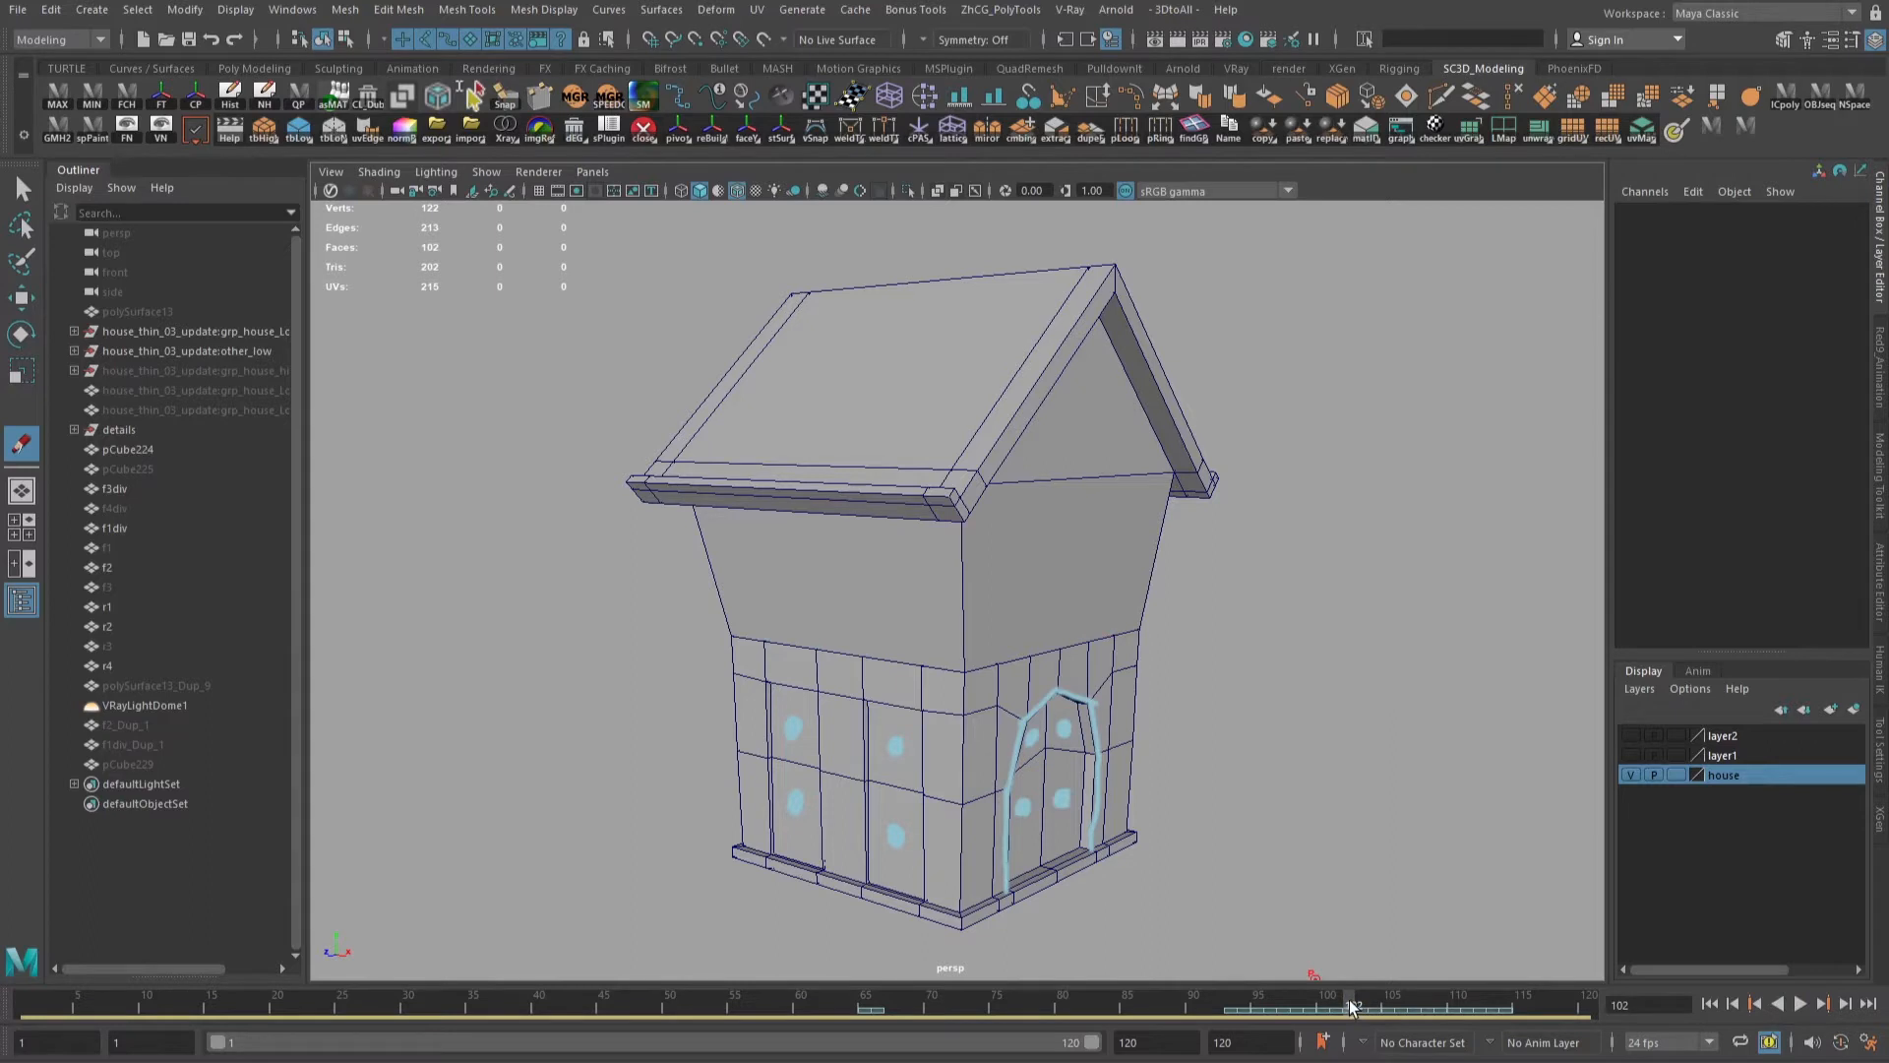
{"action": "left_click_drag", "start_coordinate": [1354, 1006], "coordinate": [1333, 1009]}
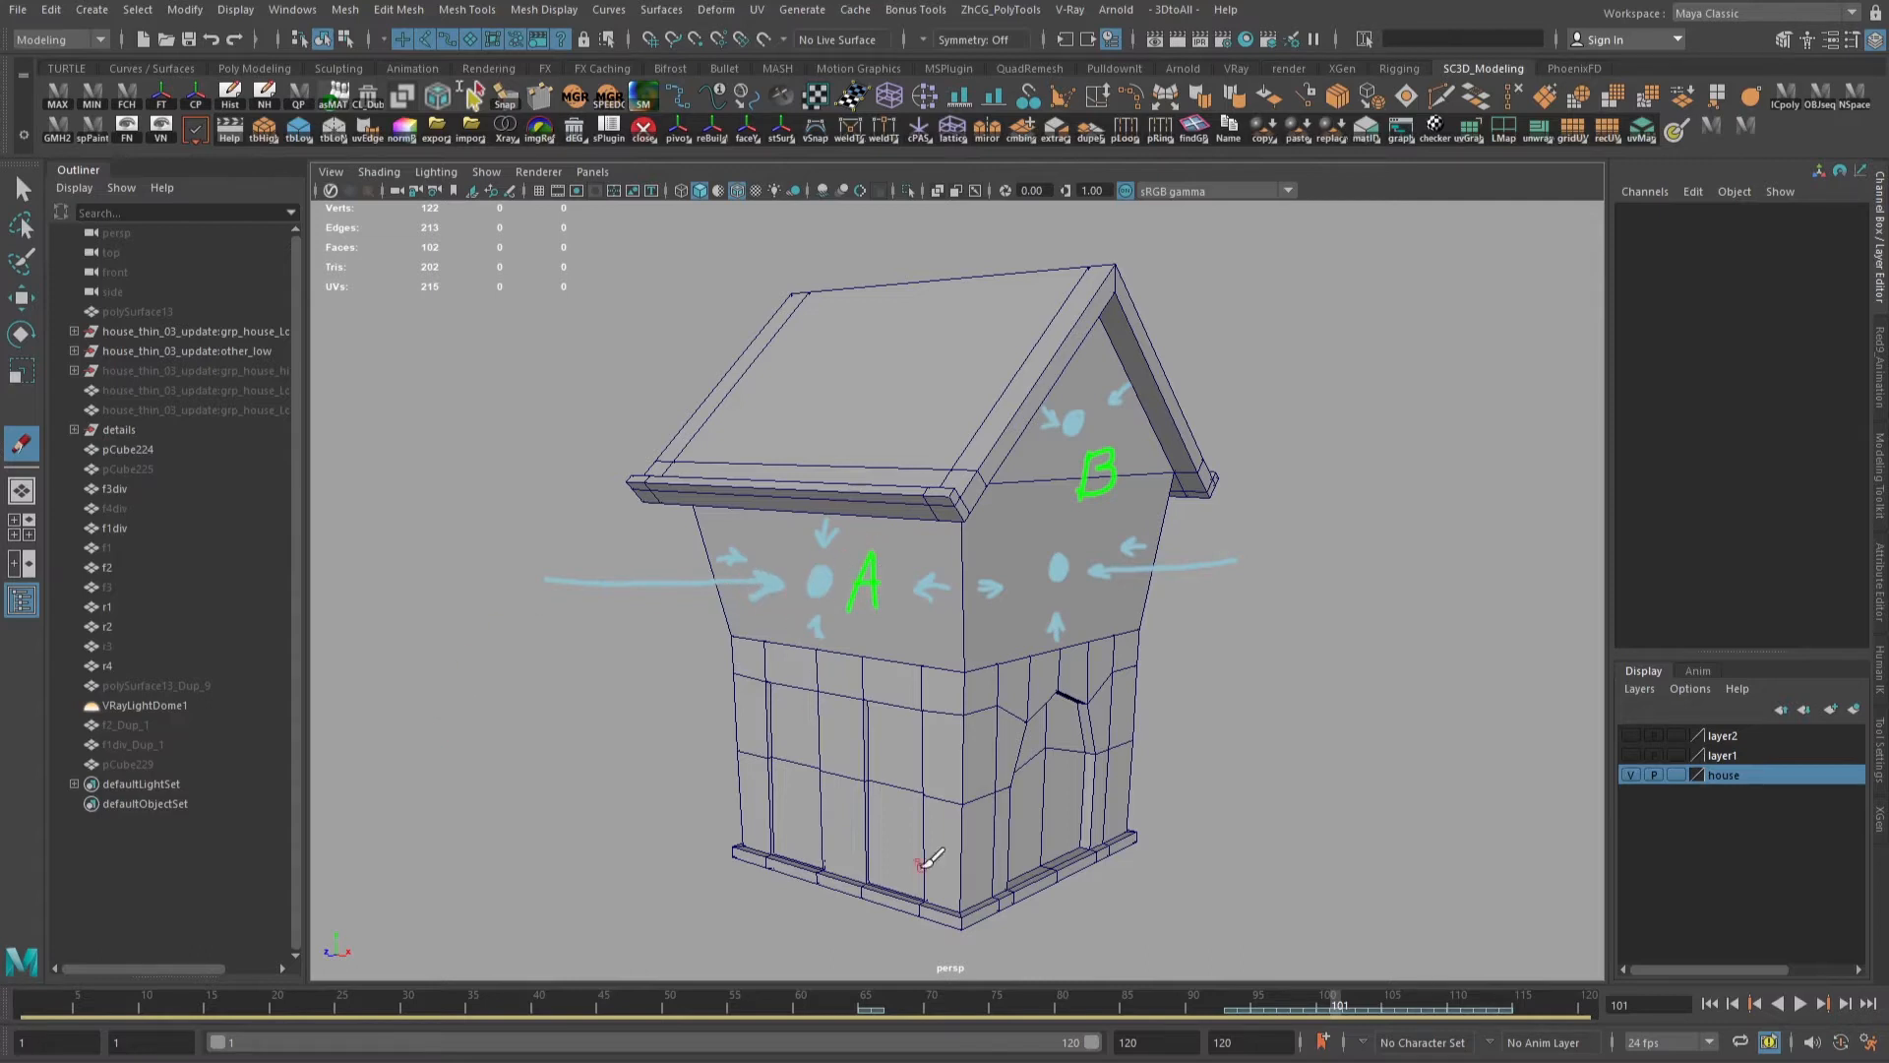
{"action": "left_click", "coordinate": [1327, 1010]}
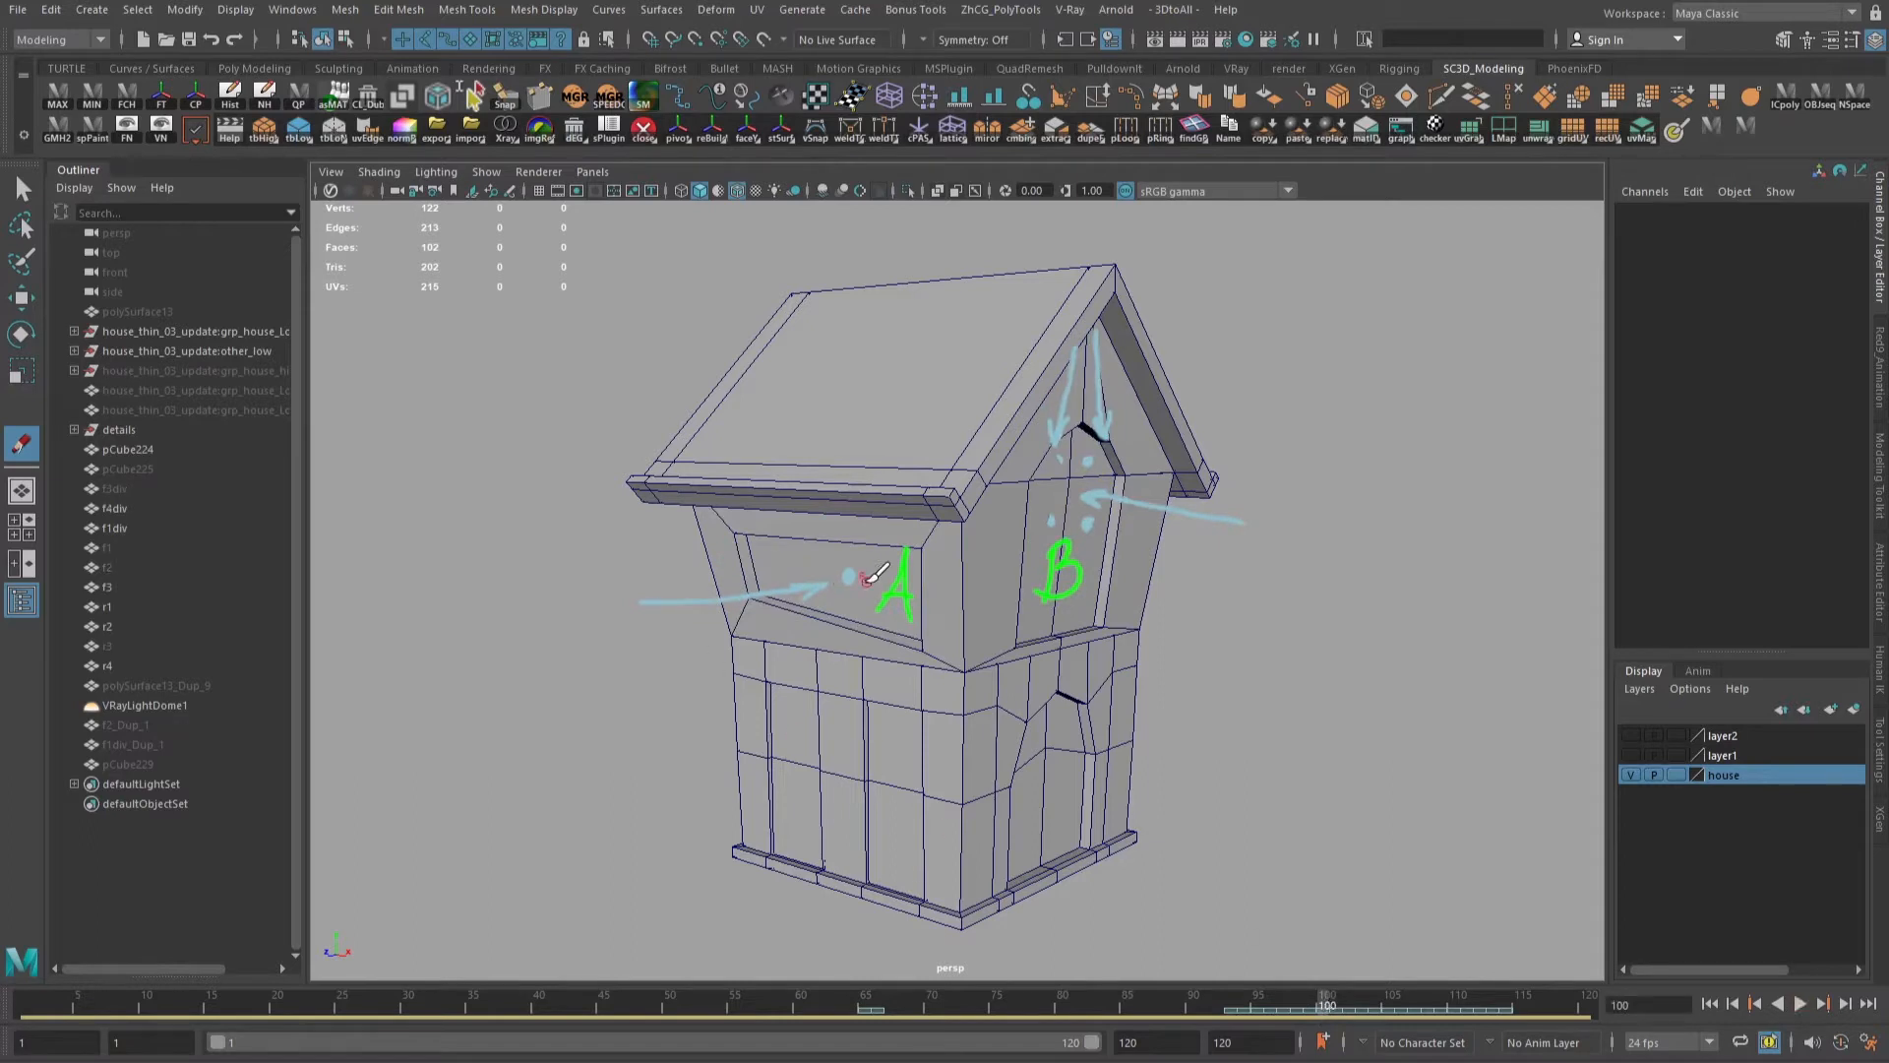
{"action": "key", "text": "alt+period"}
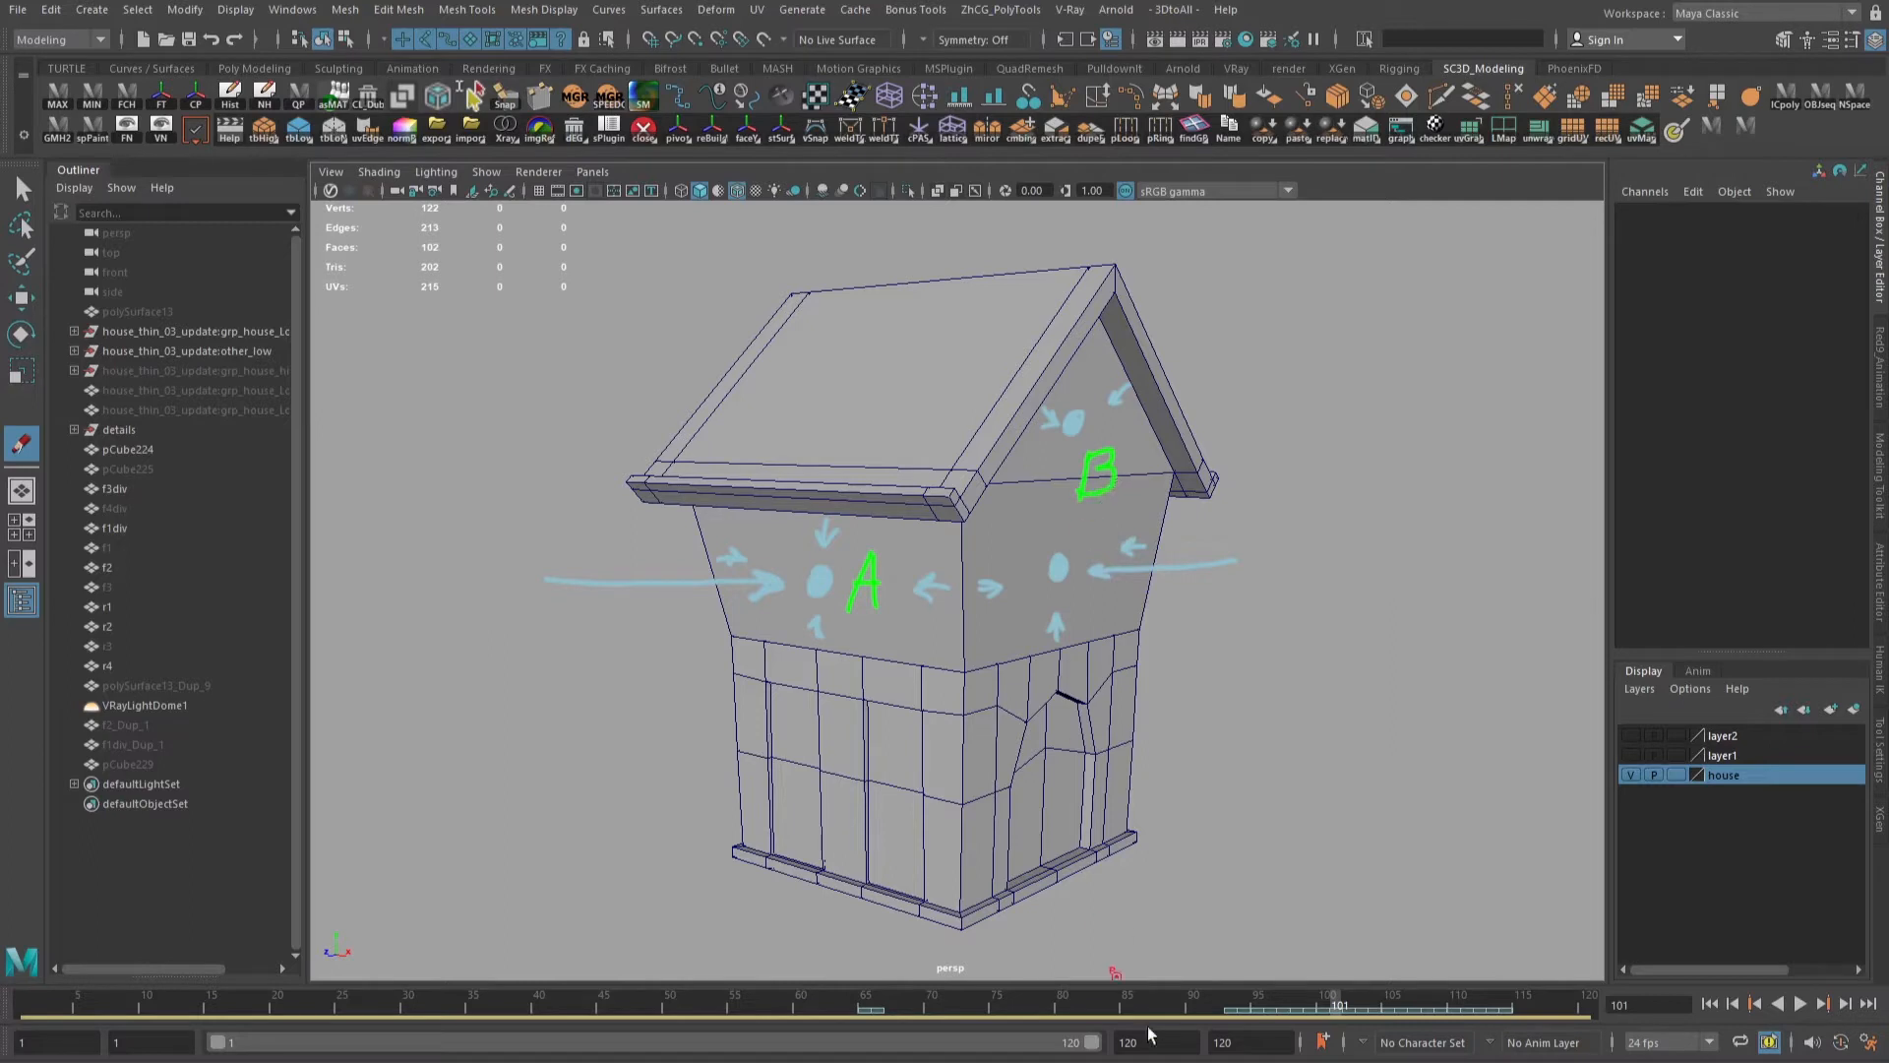
{"action": "key", "text": "alt+comma"}
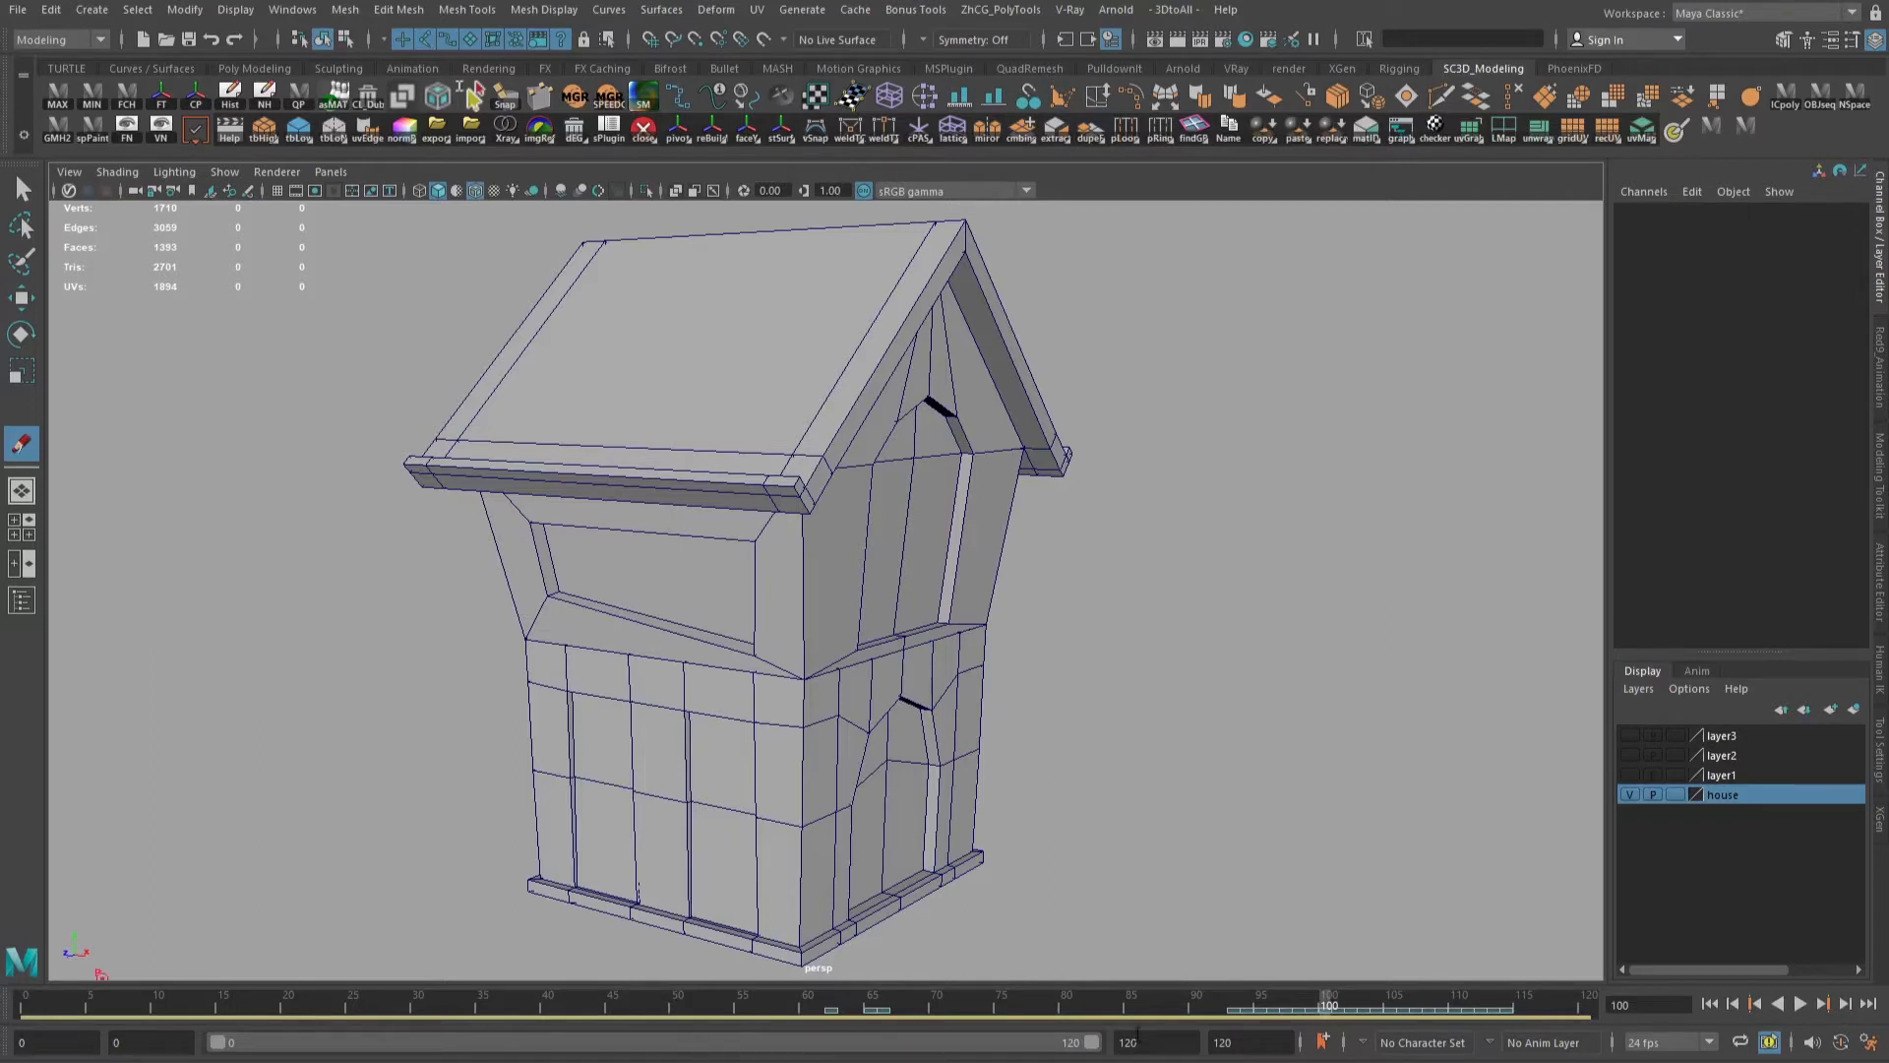
Step back from frame 99 to examine how the lower windows are built and the upper side opening is filled
{"action": "left_click", "coordinate": [1316, 1006]}
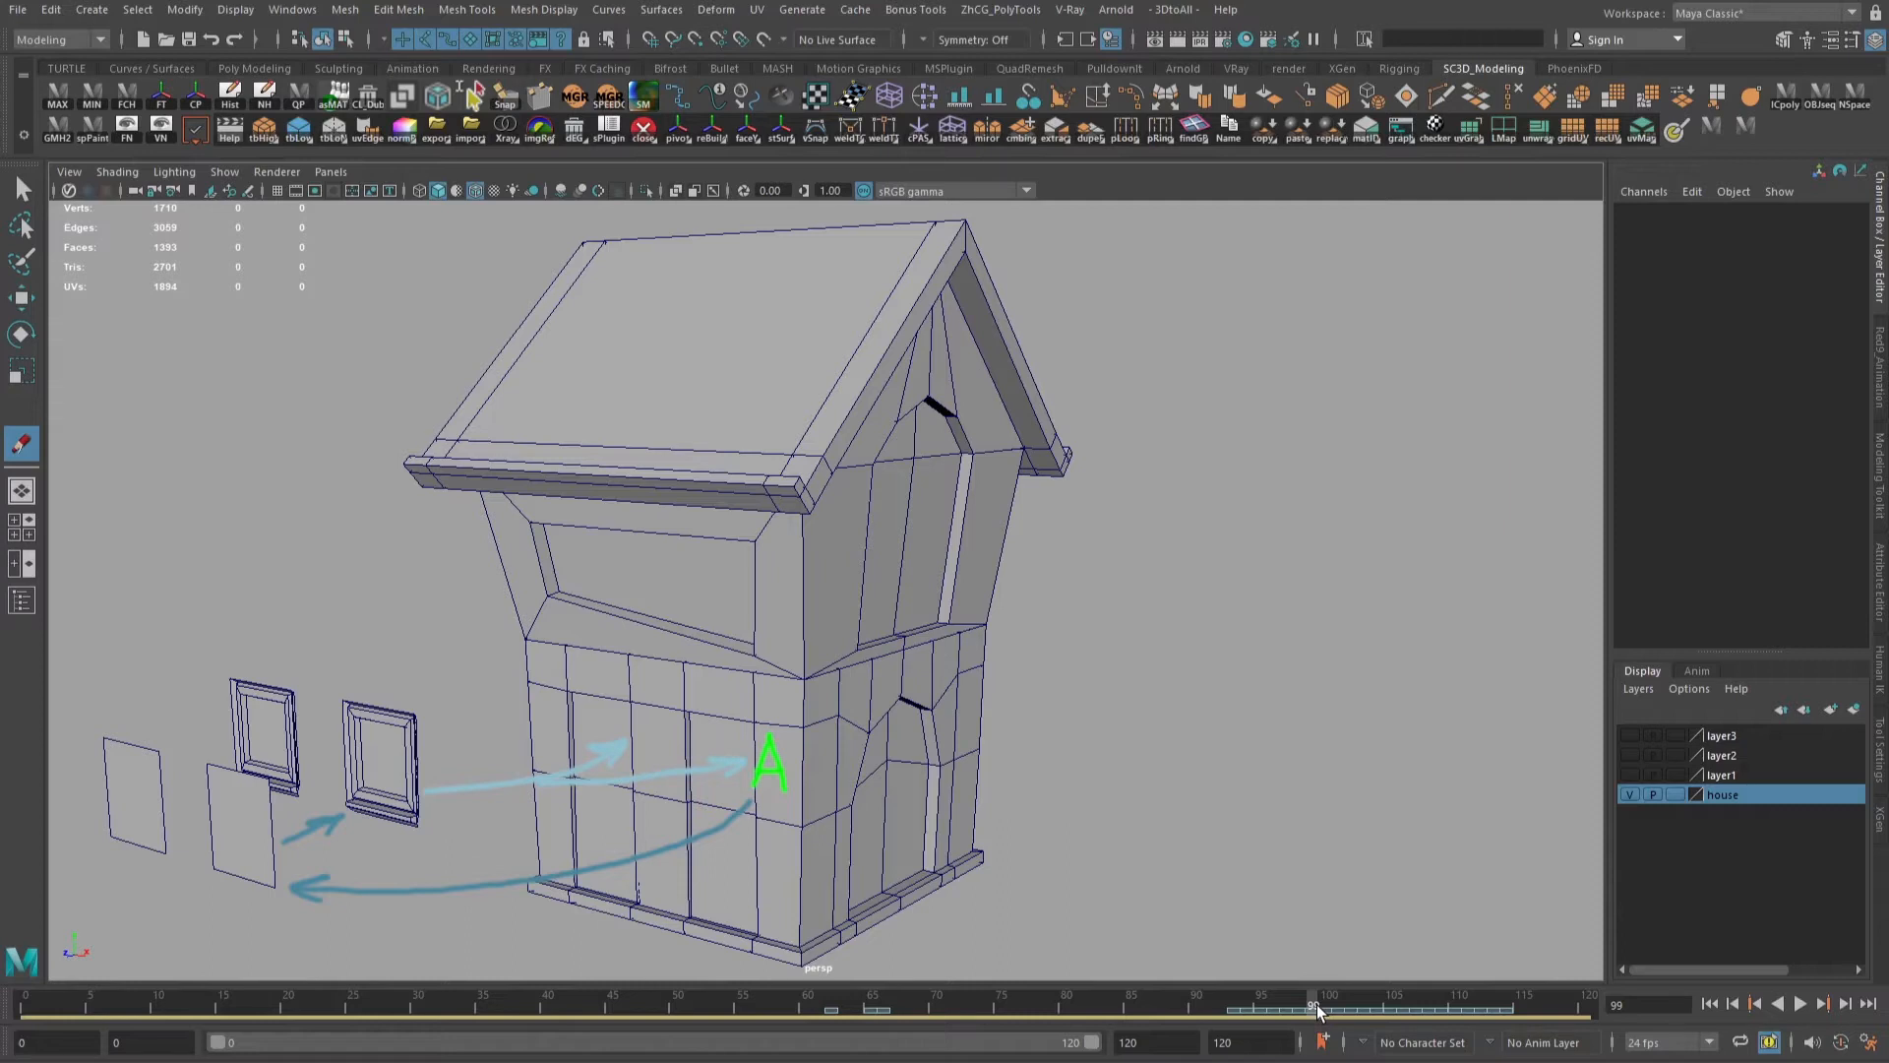
{"action": "left_click_drag", "start_coordinate": [1317, 1003], "coordinate": [1300, 1006]}
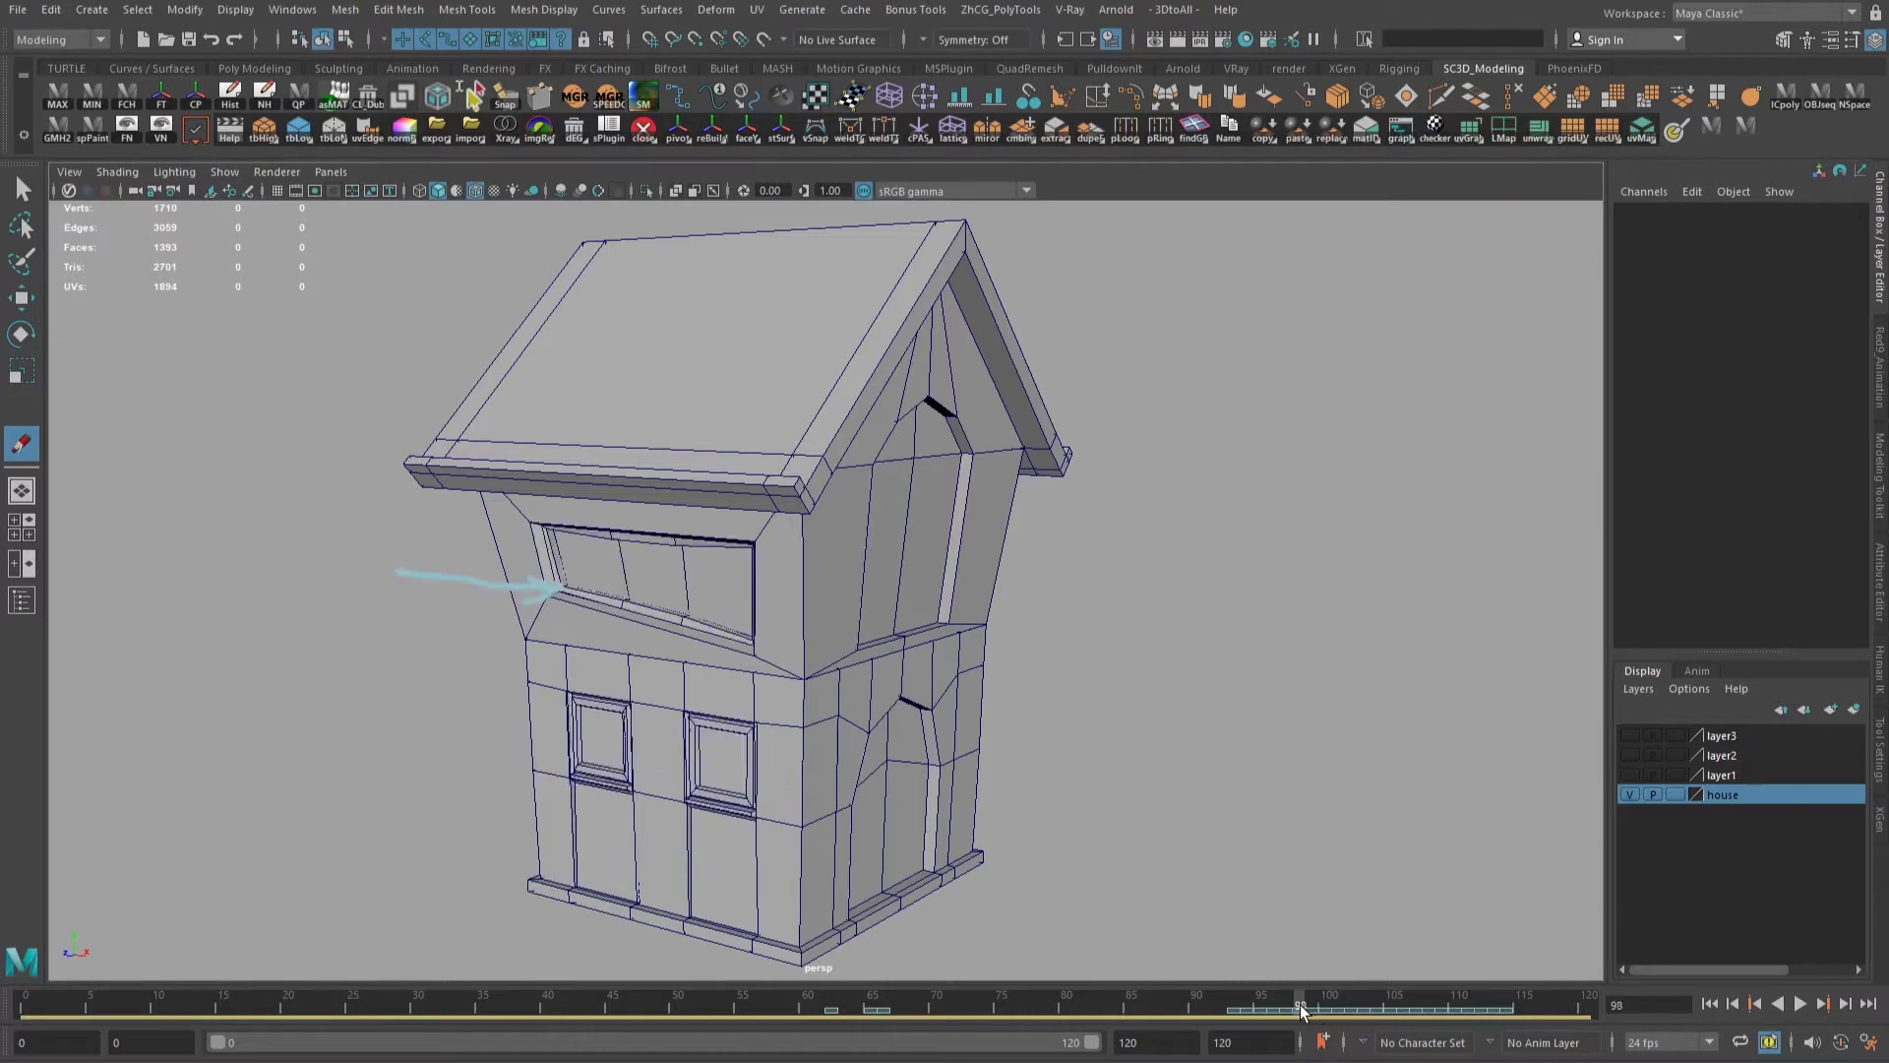
{"action": "left_click_drag", "start_coordinate": [1300, 1008], "coordinate": [1247, 1005]}
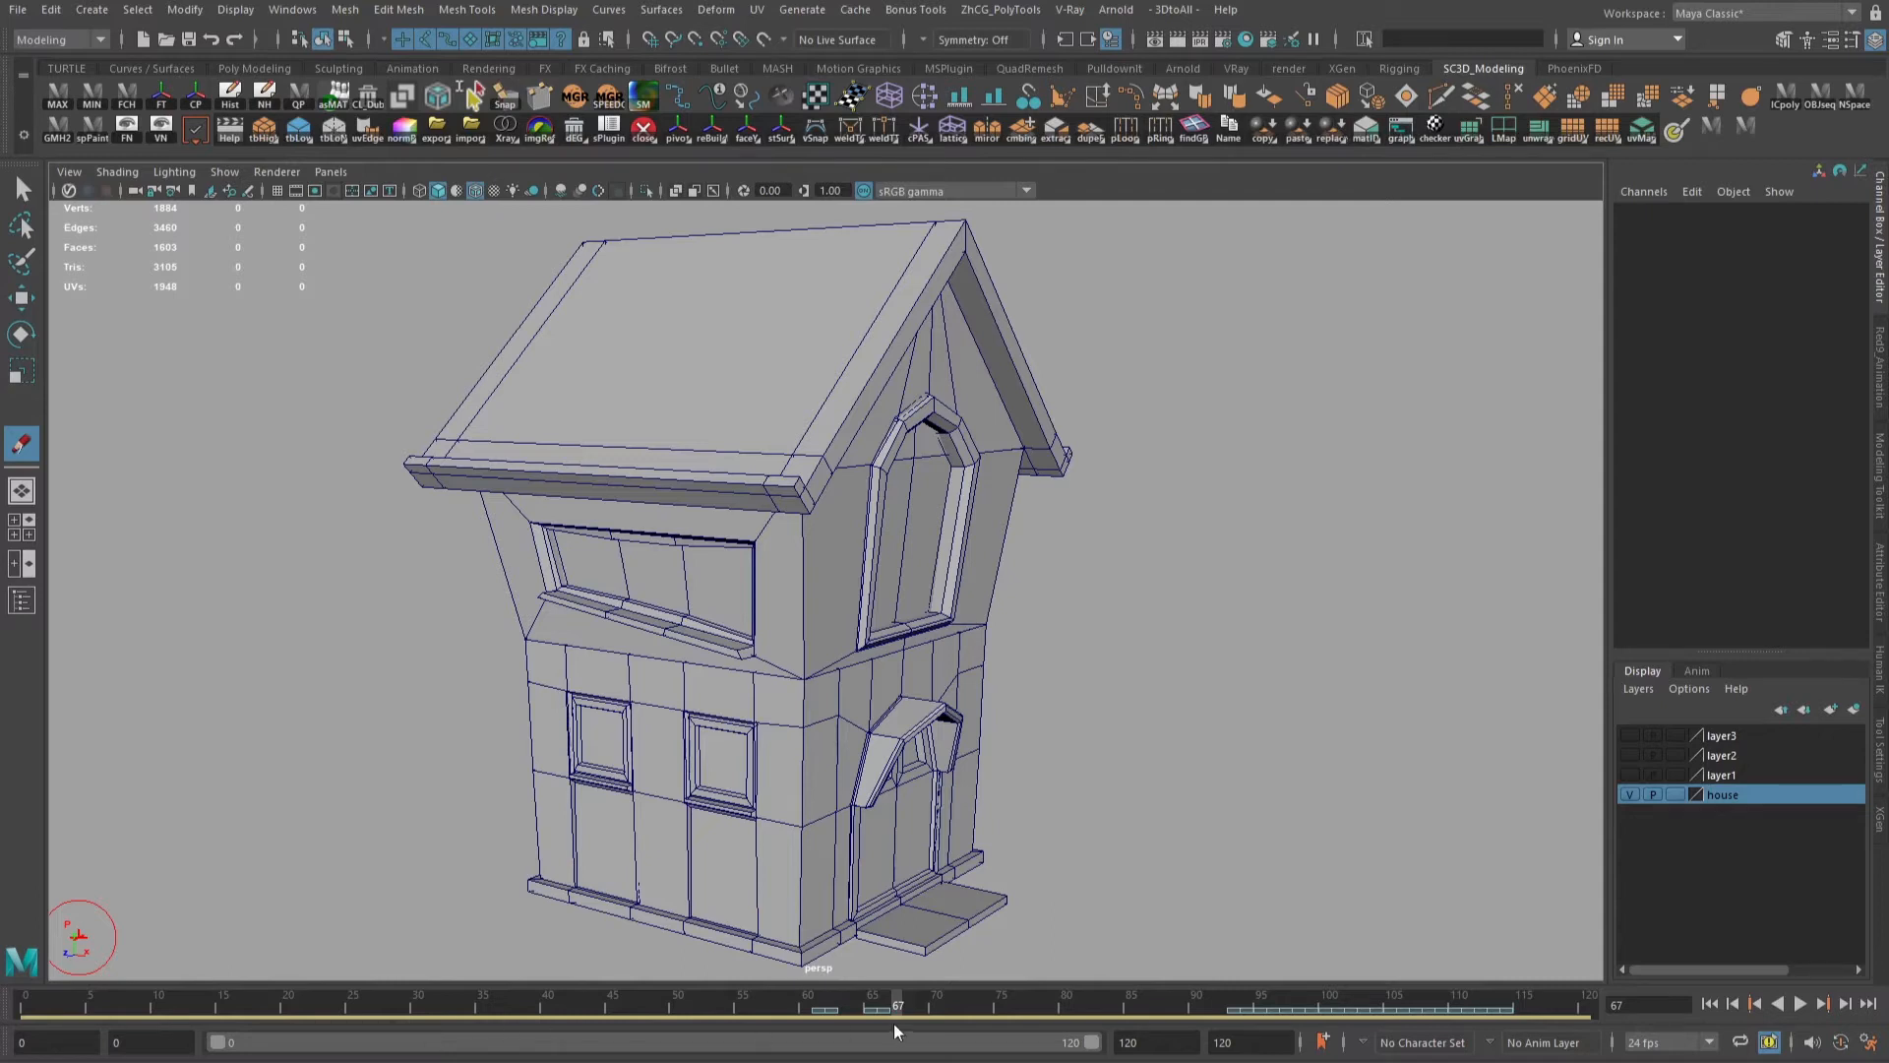
Compare frames 67, 62 and 61 to examine the subdivisions and edge bevels on the roof and walls
{"action": "left_click_drag", "start_coordinate": [897, 1008], "coordinate": [832, 1006]}
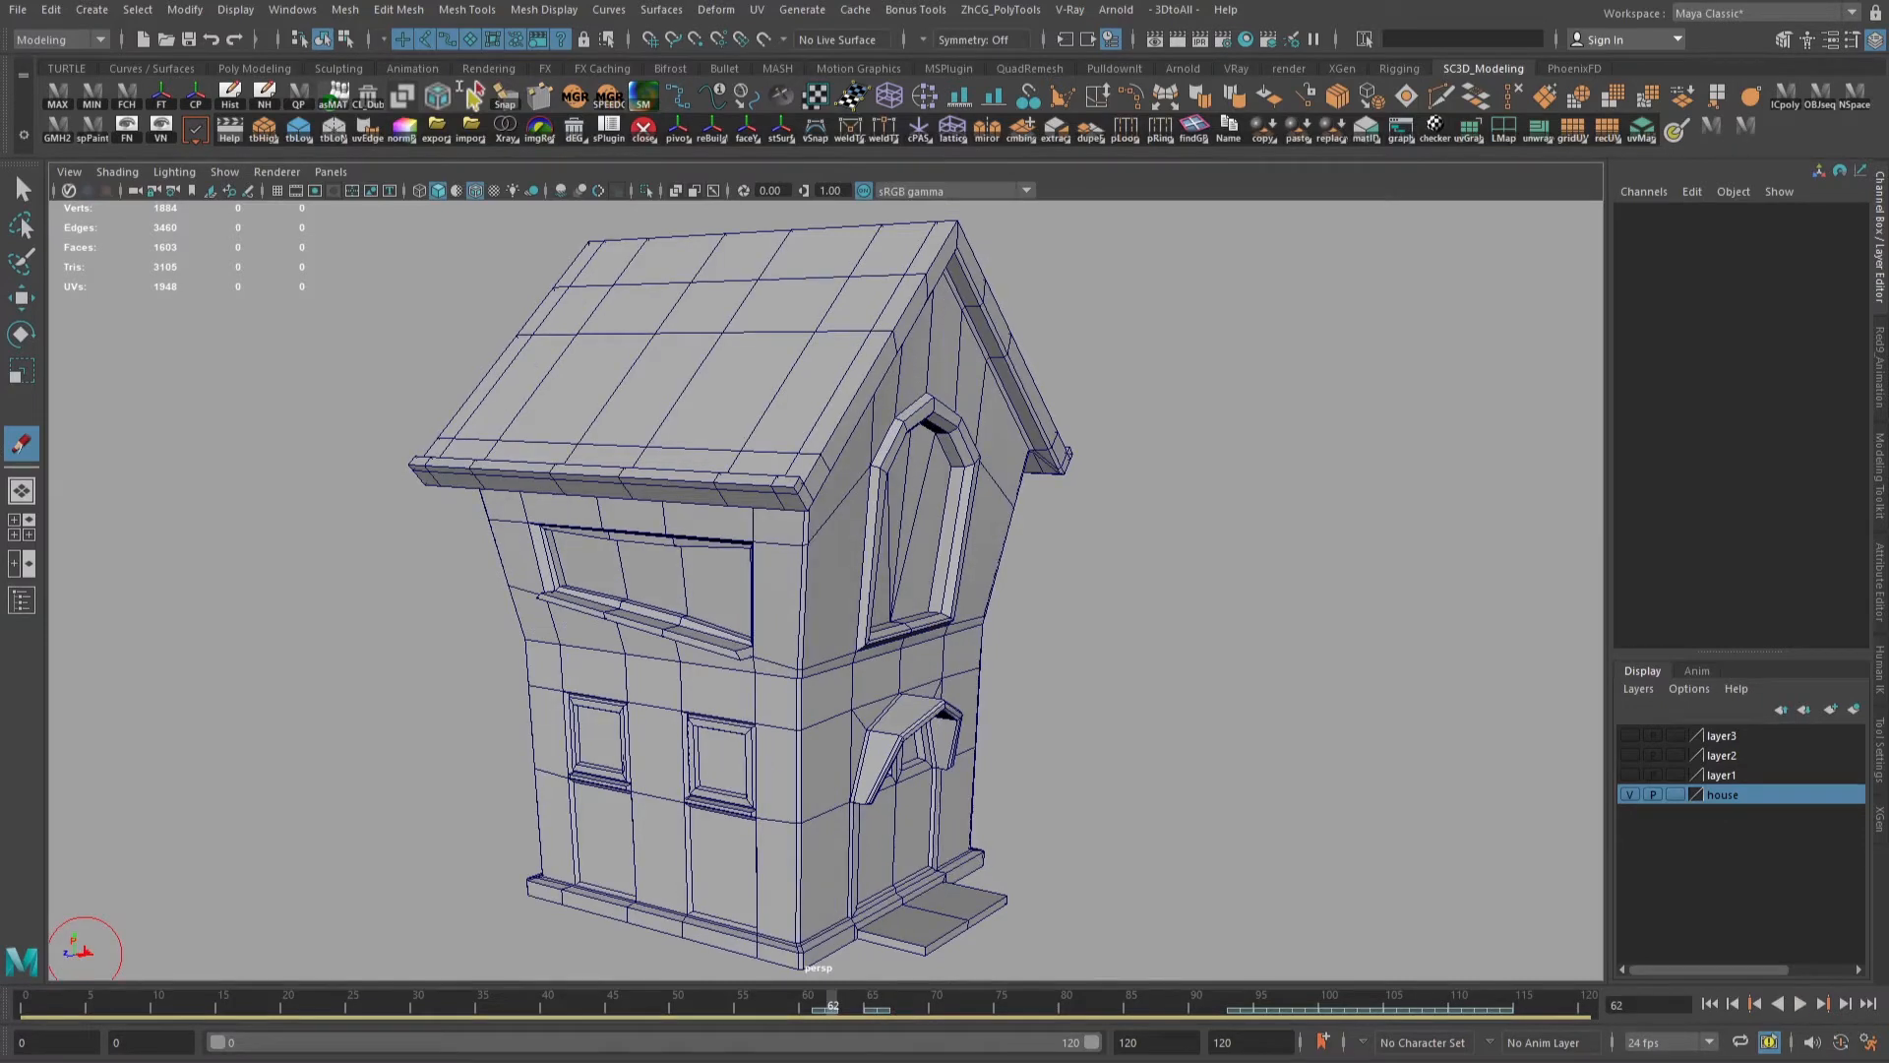
{"action": "left_click_drag", "start_coordinate": [832, 1008], "coordinate": [895, 1031]}
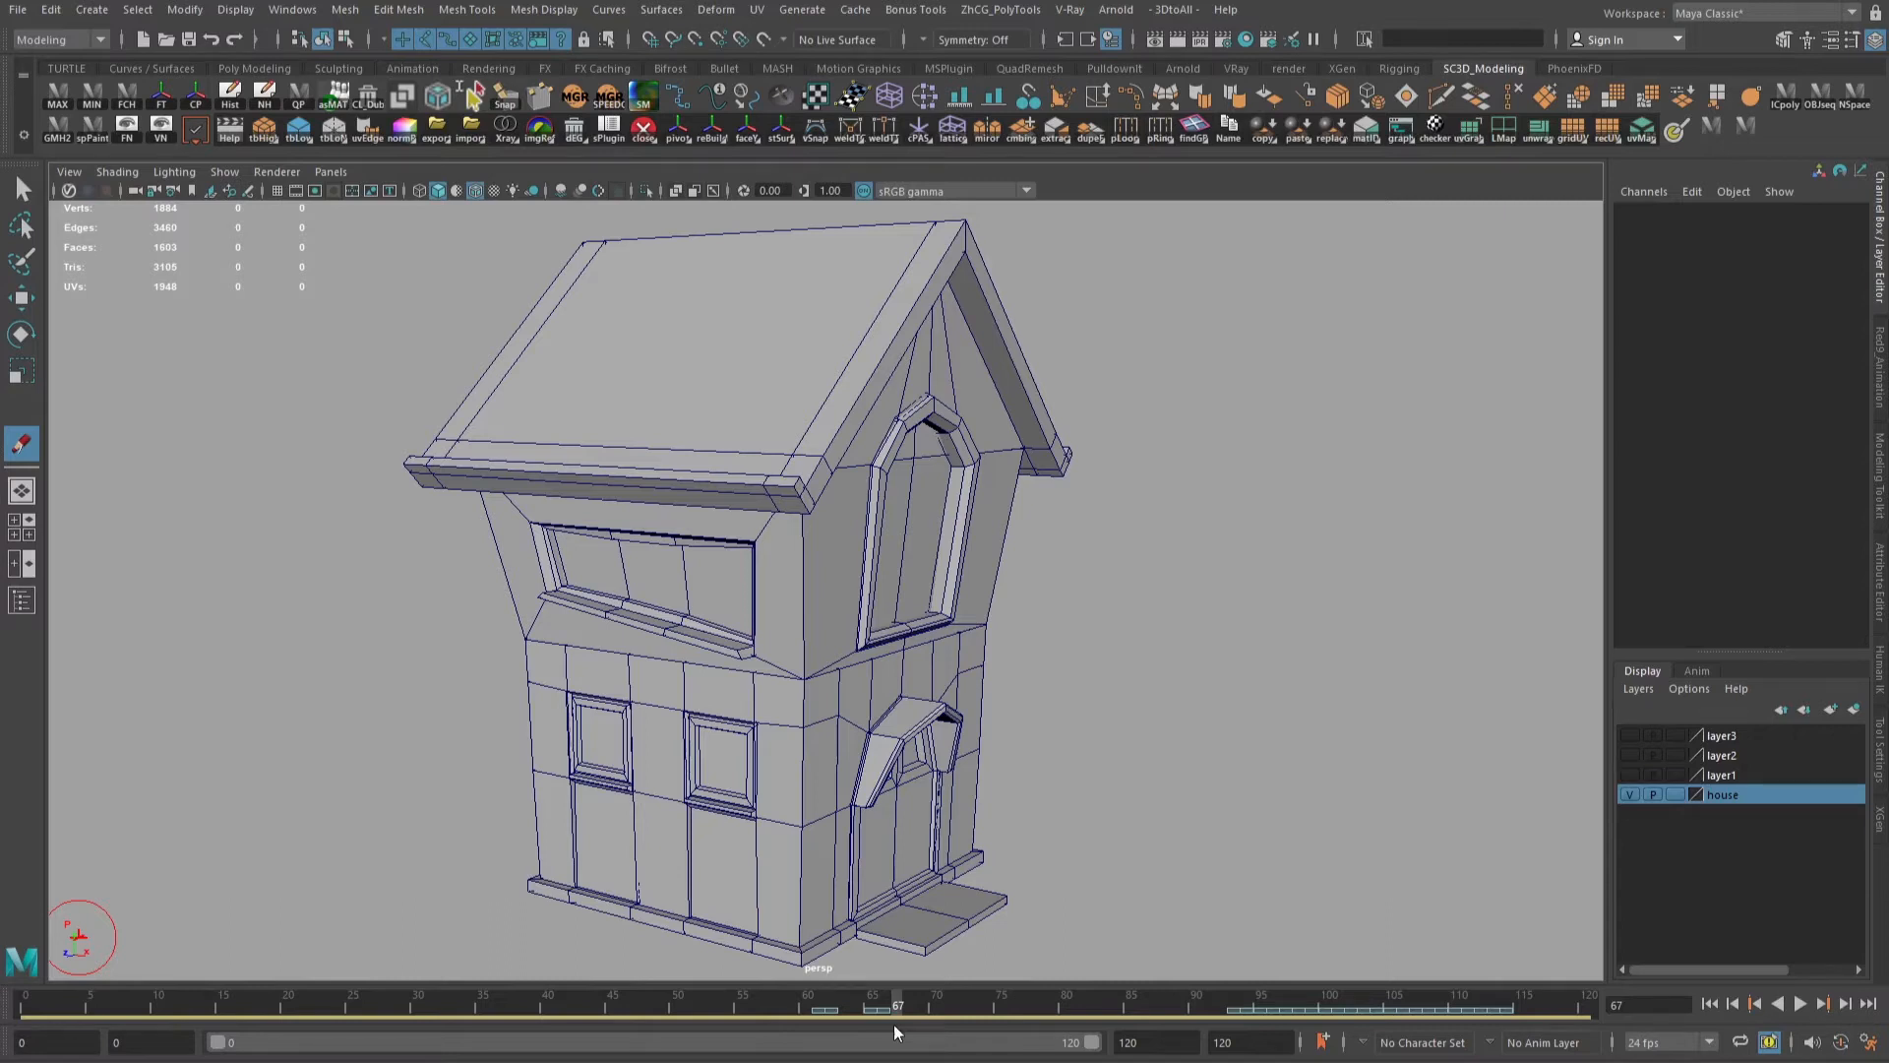
{"action": "left_click", "coordinate": [820, 1006]}
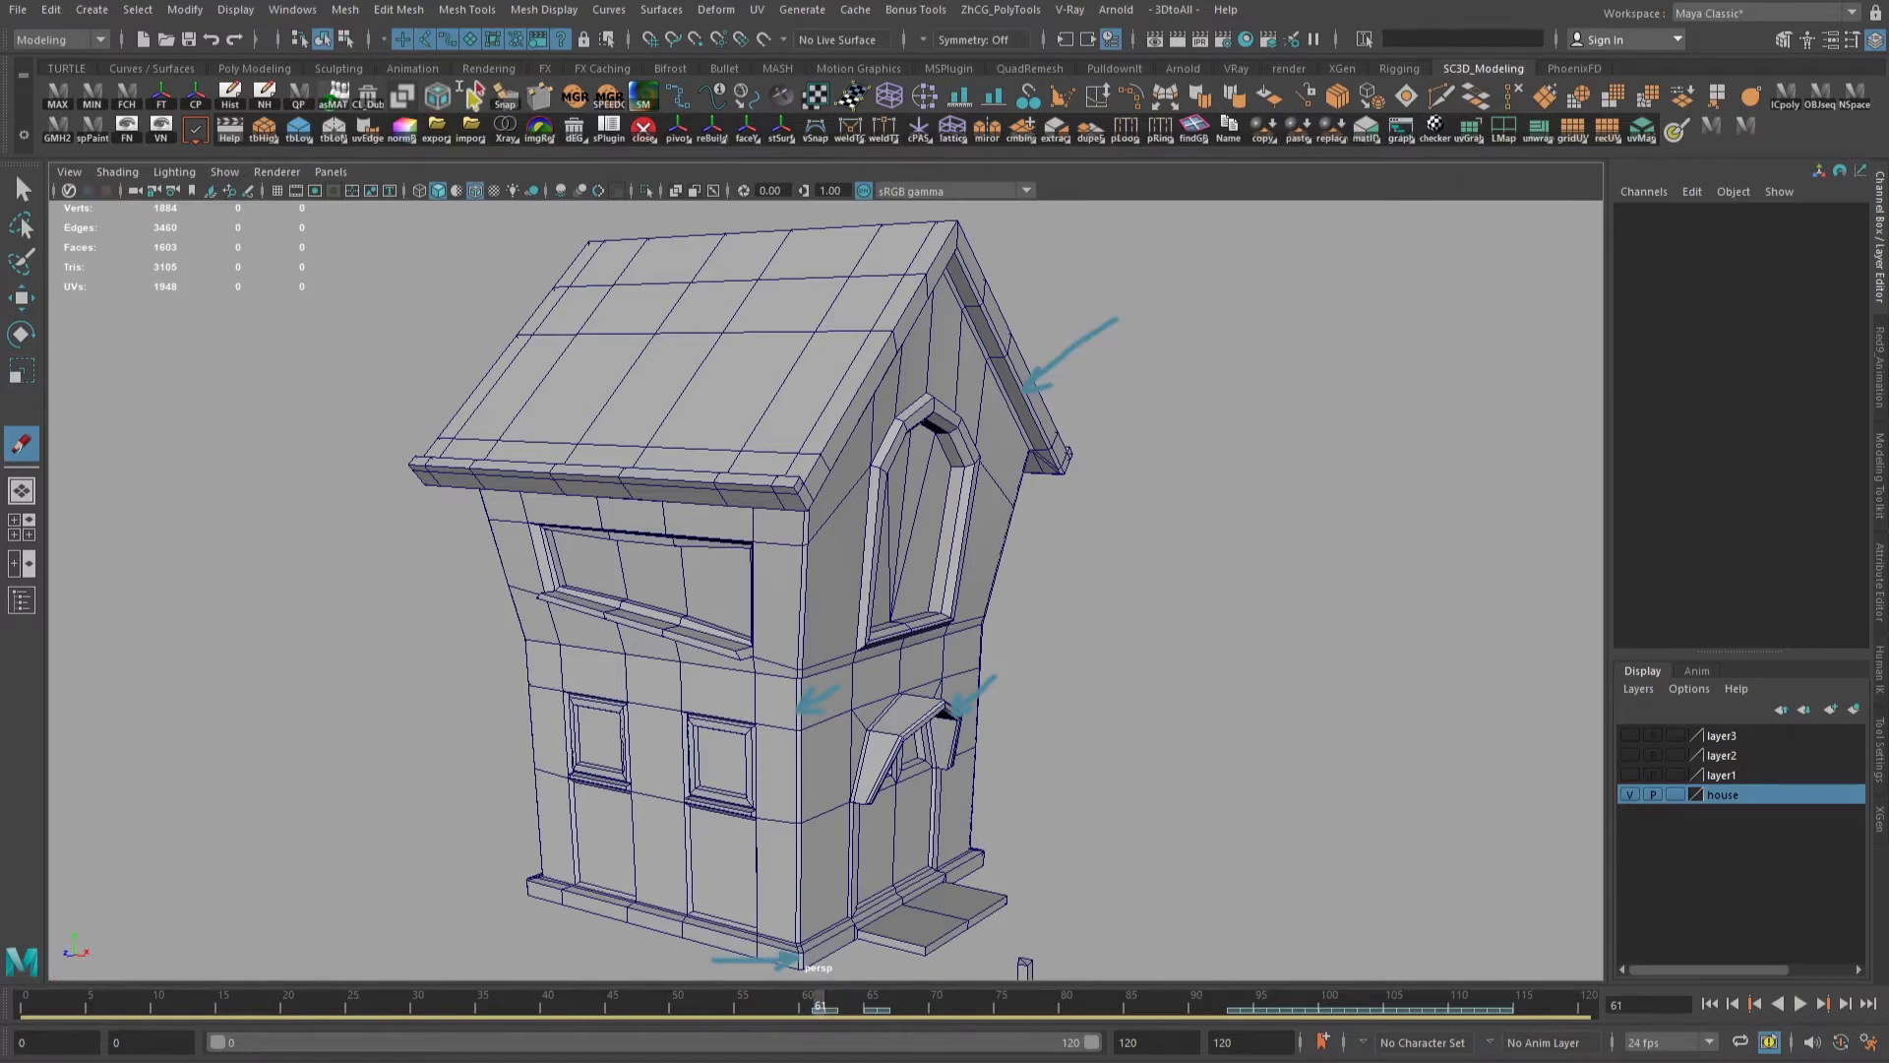
{"action": "key", "text": "alt+period"}
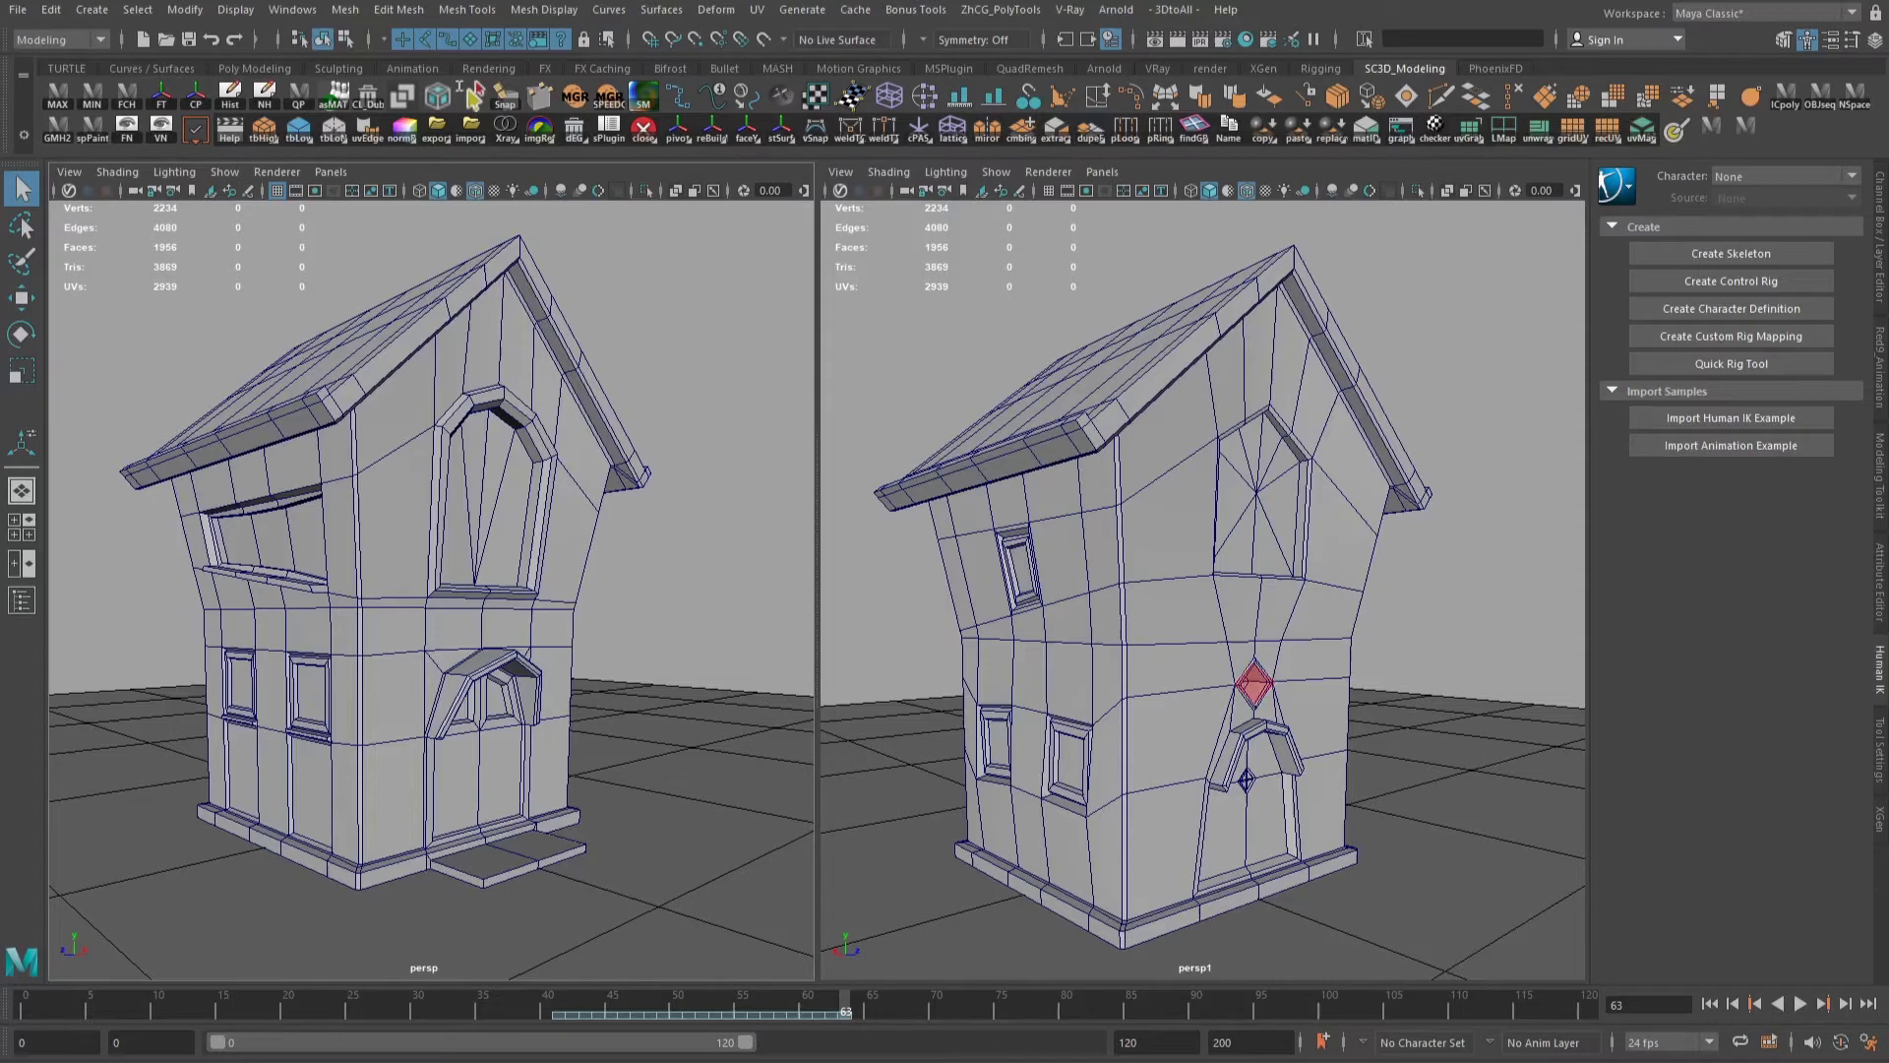
Step back from frame 63 to frame 57 in the two-view scene to examine the chimney, corner bricks, beams and balcony
{"action": "left_click", "coordinate": [1253, 683]}
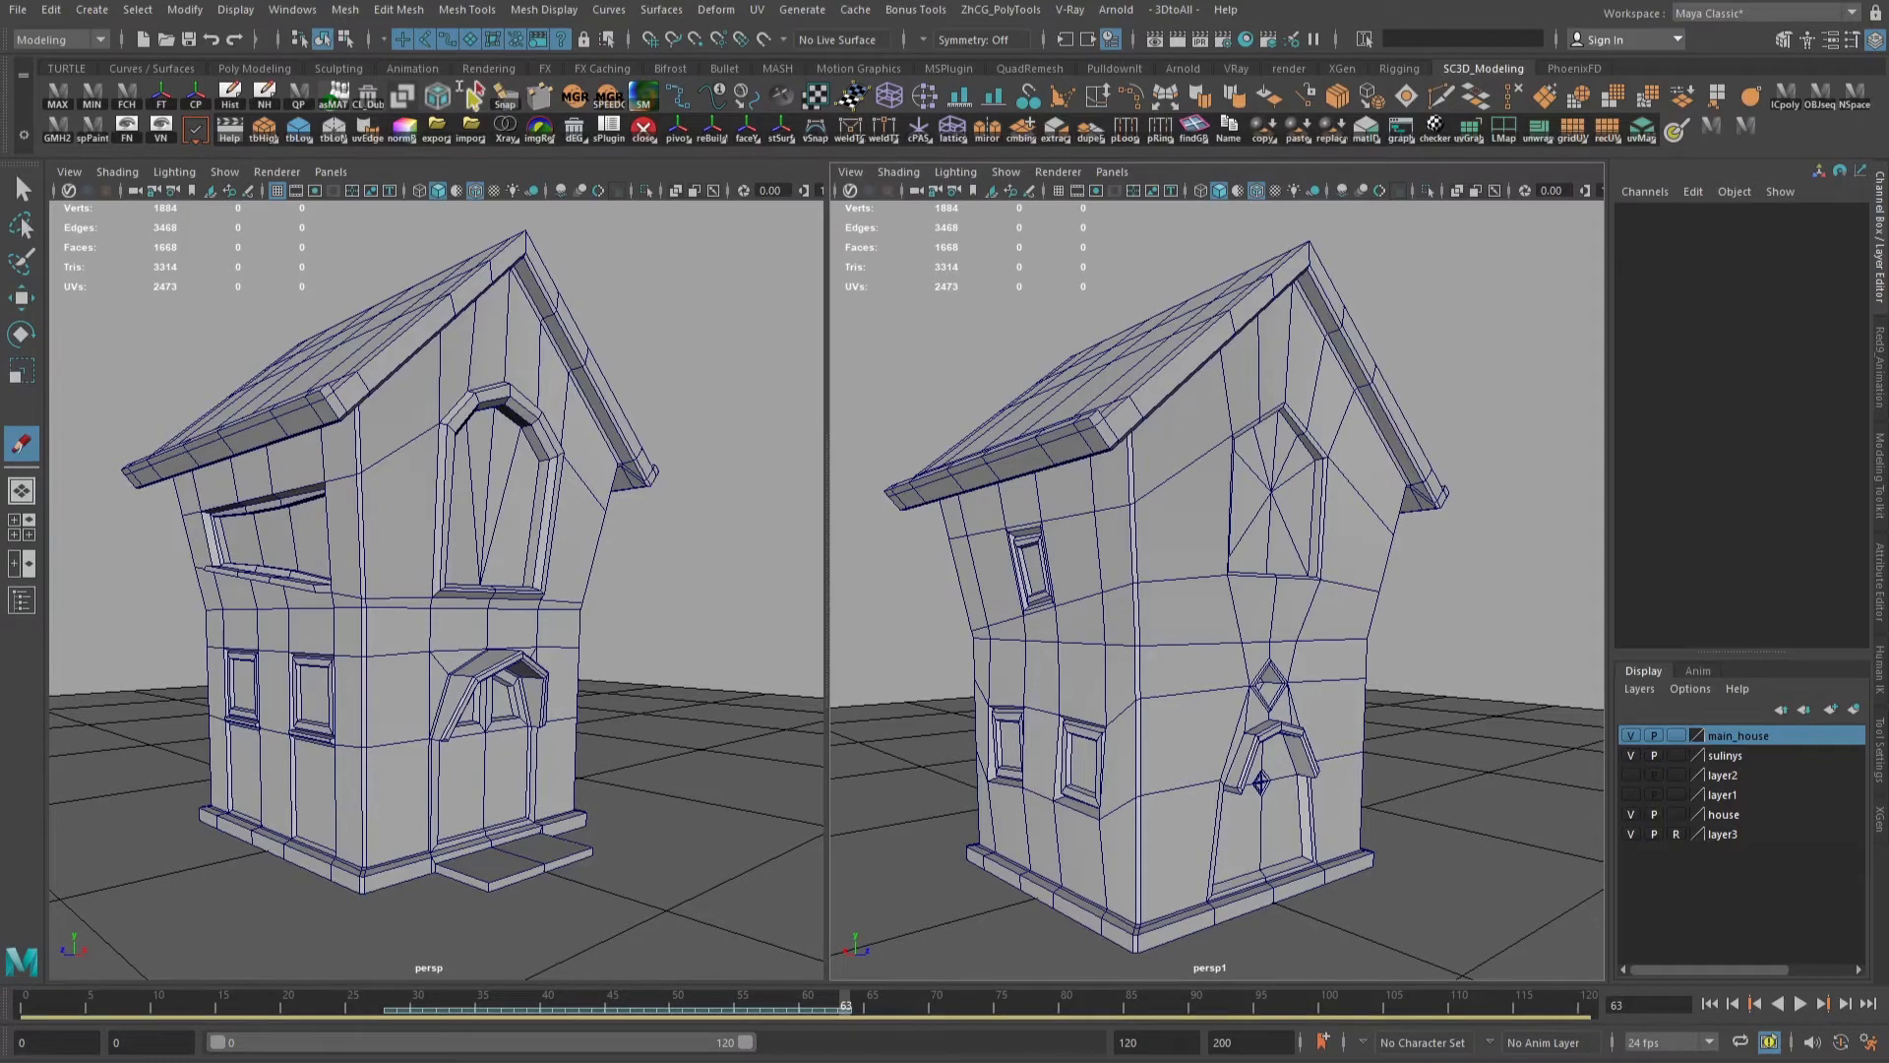
{"action": "left_click_drag", "start_coordinate": [846, 1004], "coordinate": [816, 1008]}
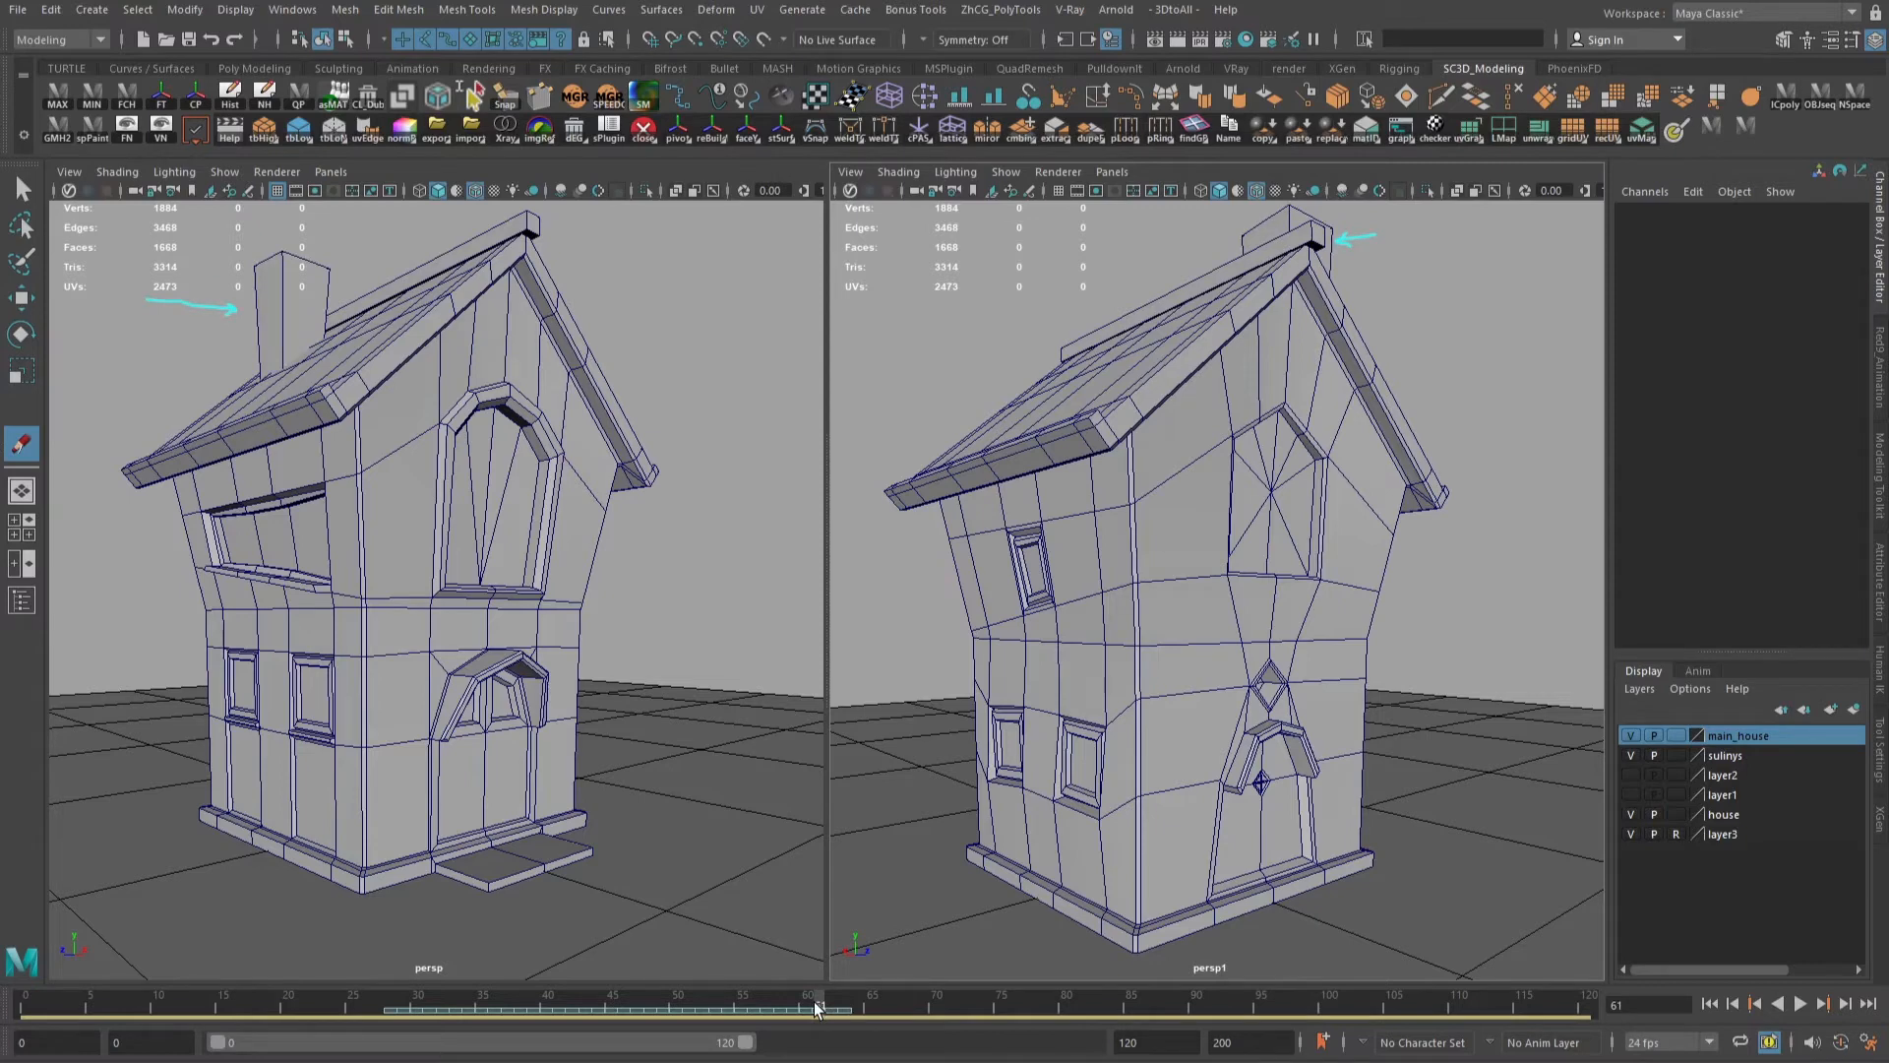
{"action": "left_click_drag", "start_coordinate": [801, 1001], "coordinate": [793, 1001]}
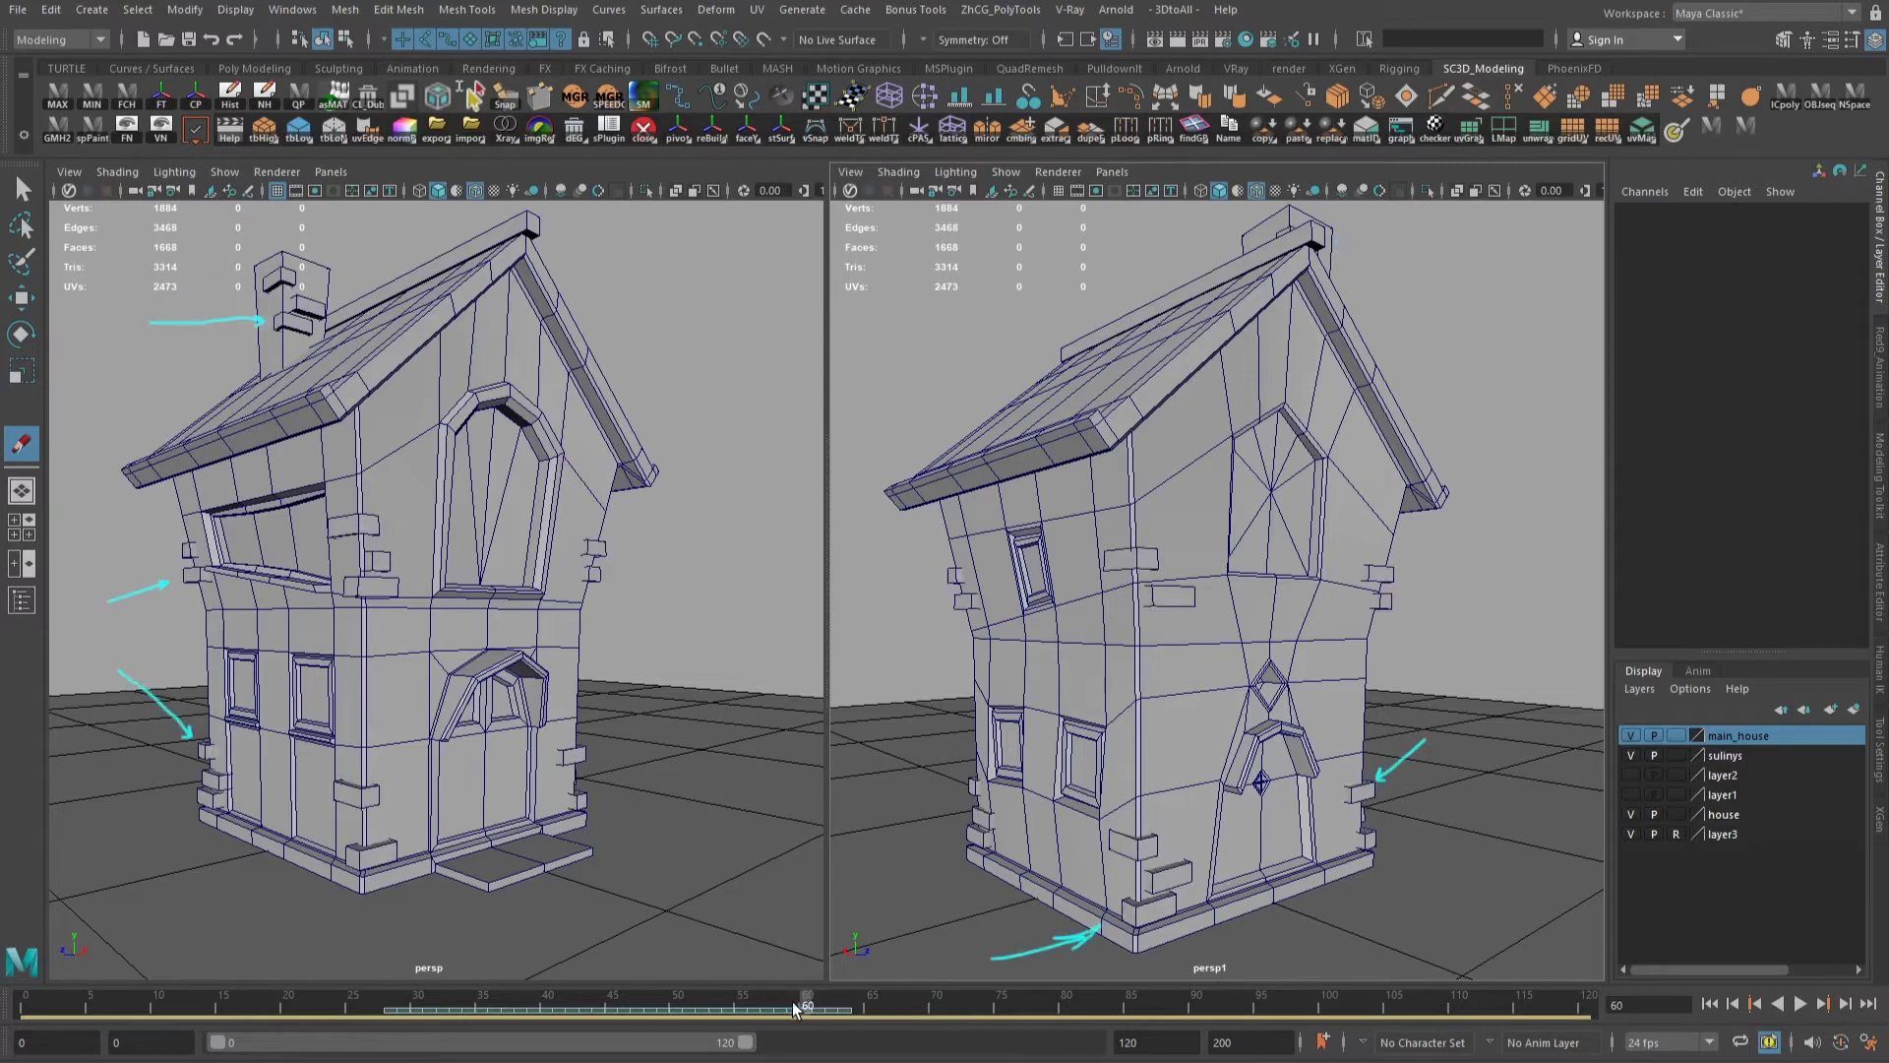
{"action": "left_click", "coordinate": [793, 1001]}
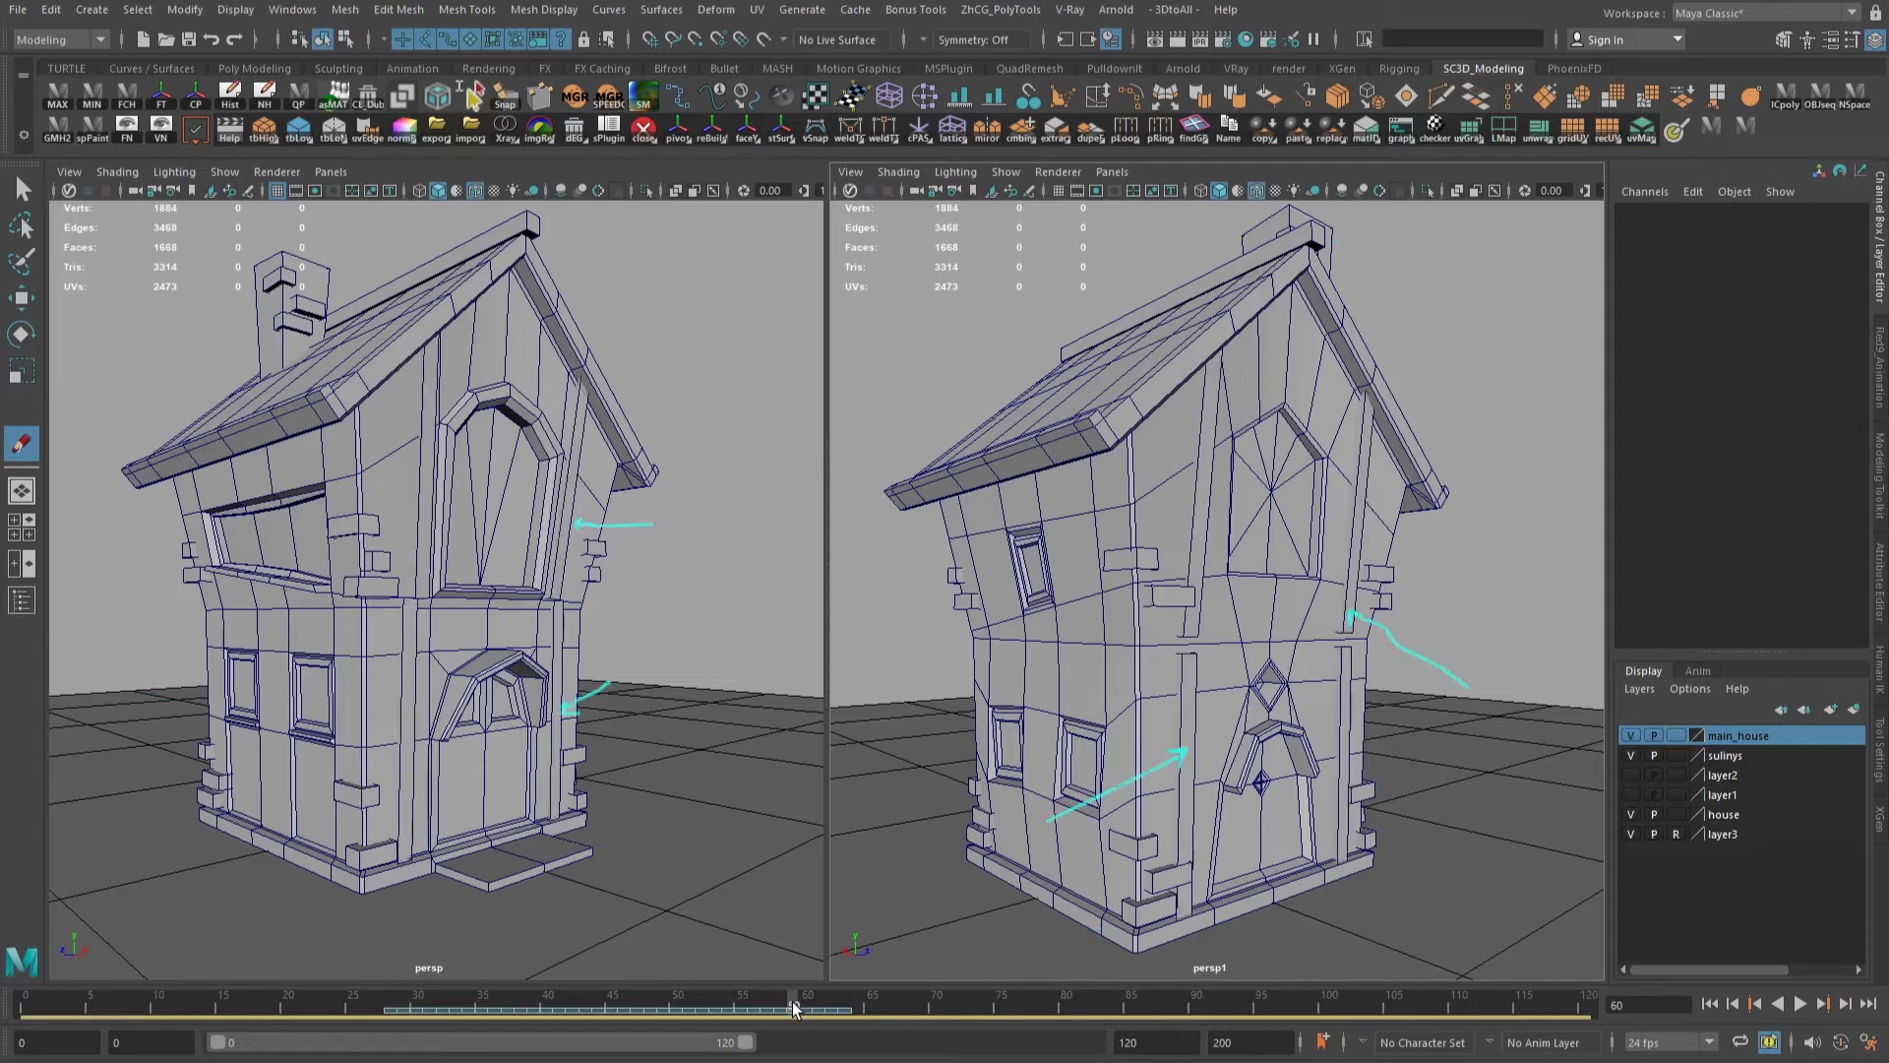
{"action": "left_click_drag", "start_coordinate": [794, 1005], "coordinate": [782, 1006]}
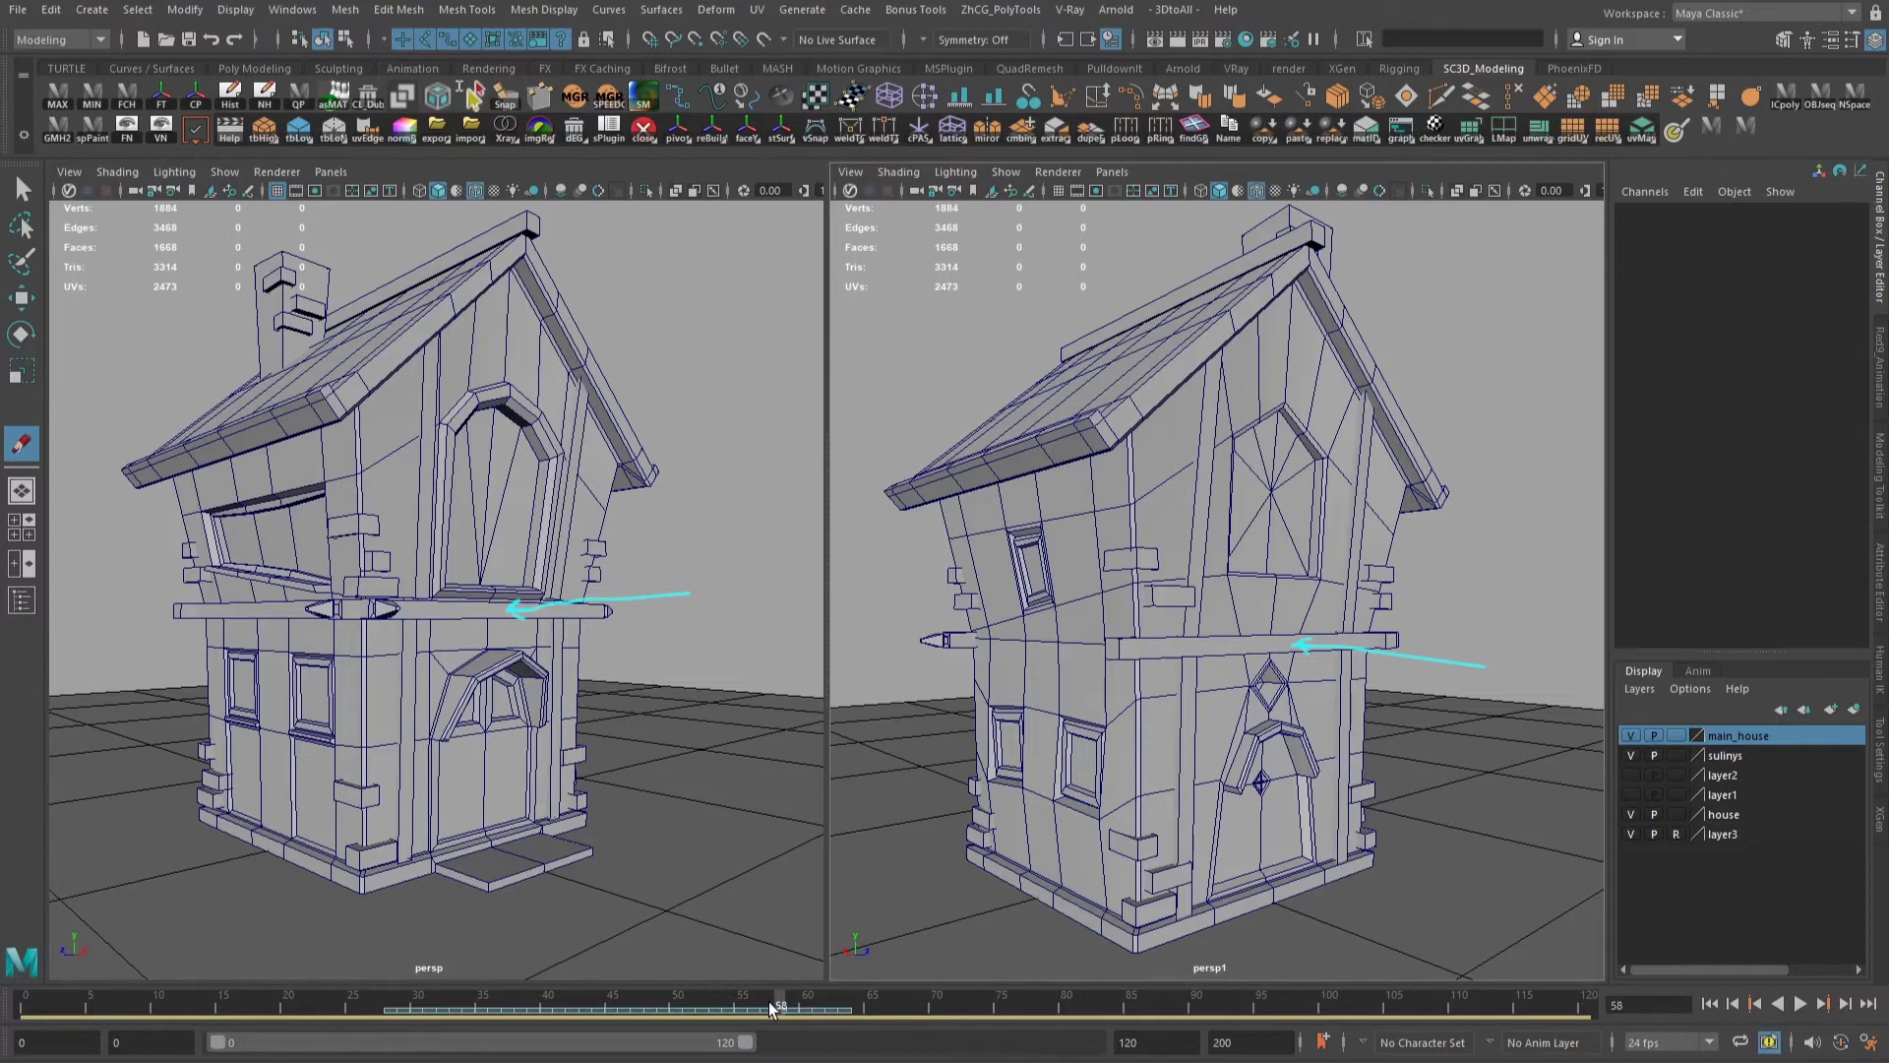
{"action": "left_click", "coordinate": [769, 1000]}
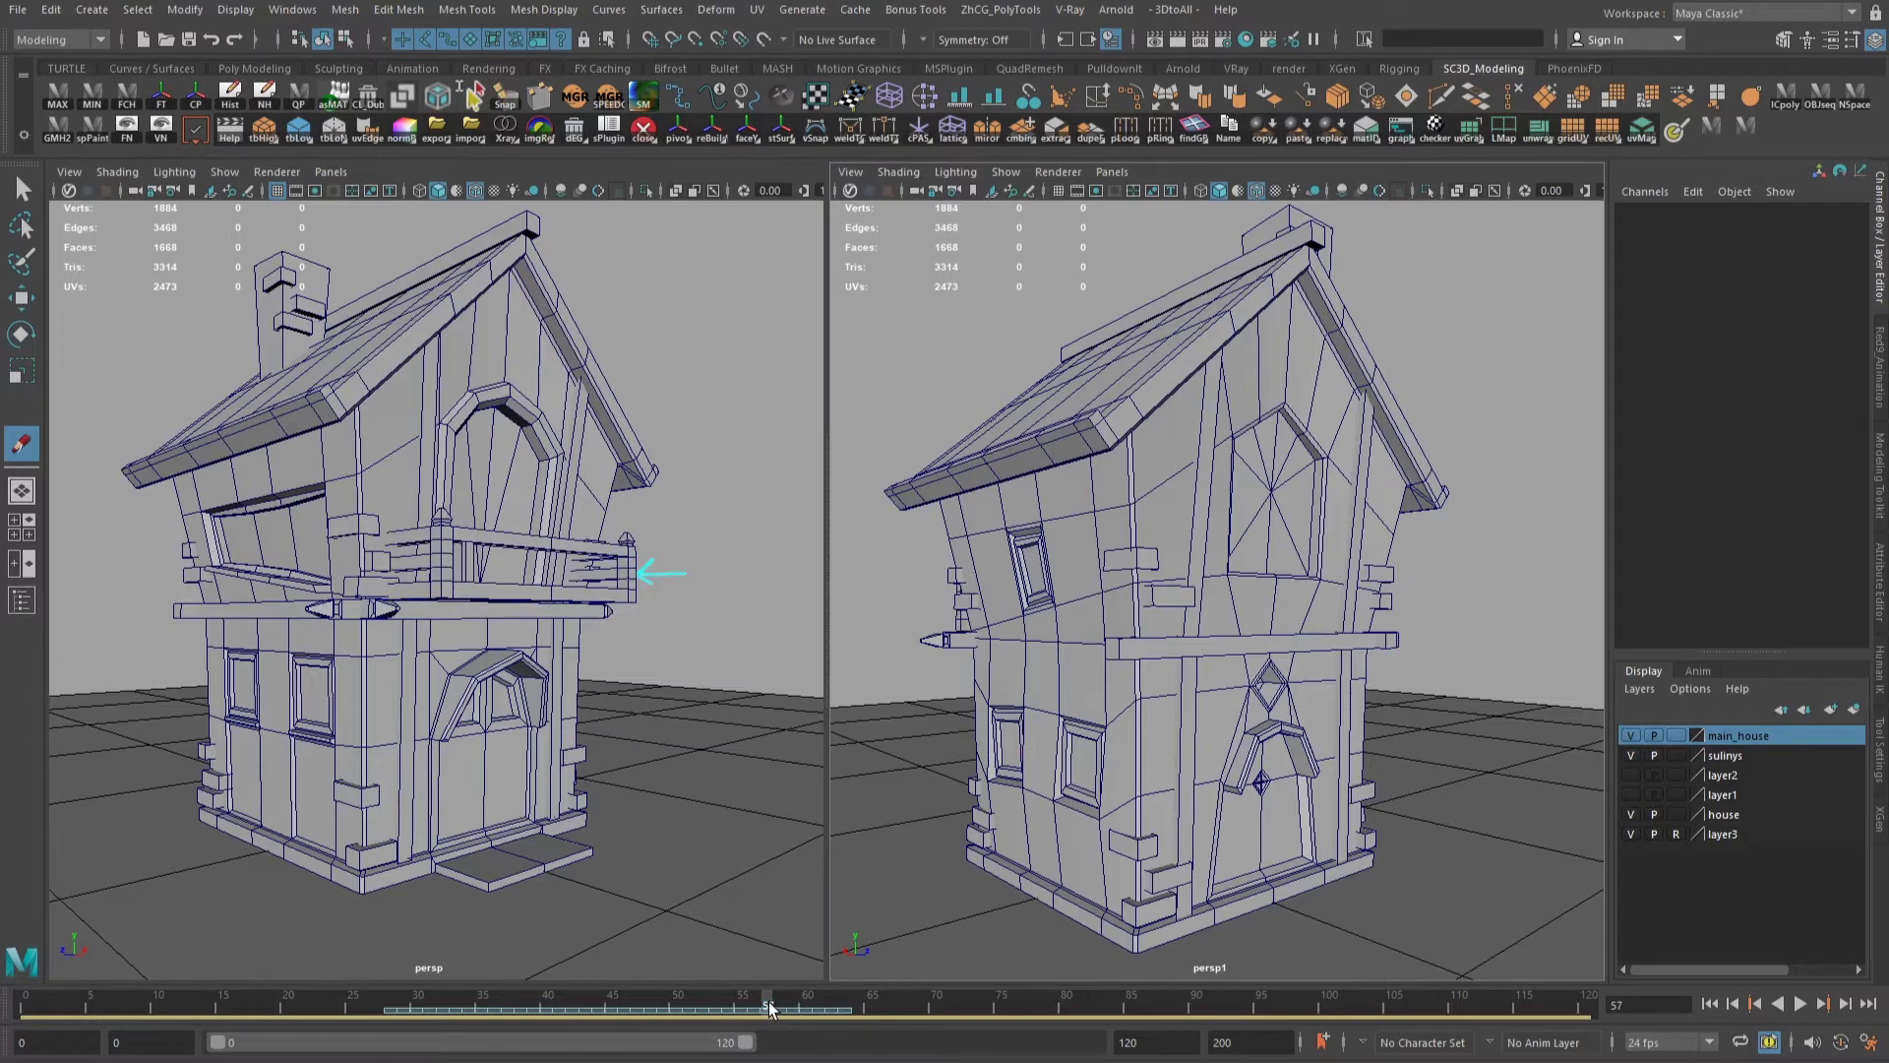
Review frames 56 to 51 to examine the sign bracket, banner, lantern, door knocker and wall plaque at the front
{"action": "left_click_drag", "start_coordinate": [769, 1001], "coordinate": [742, 1002]}
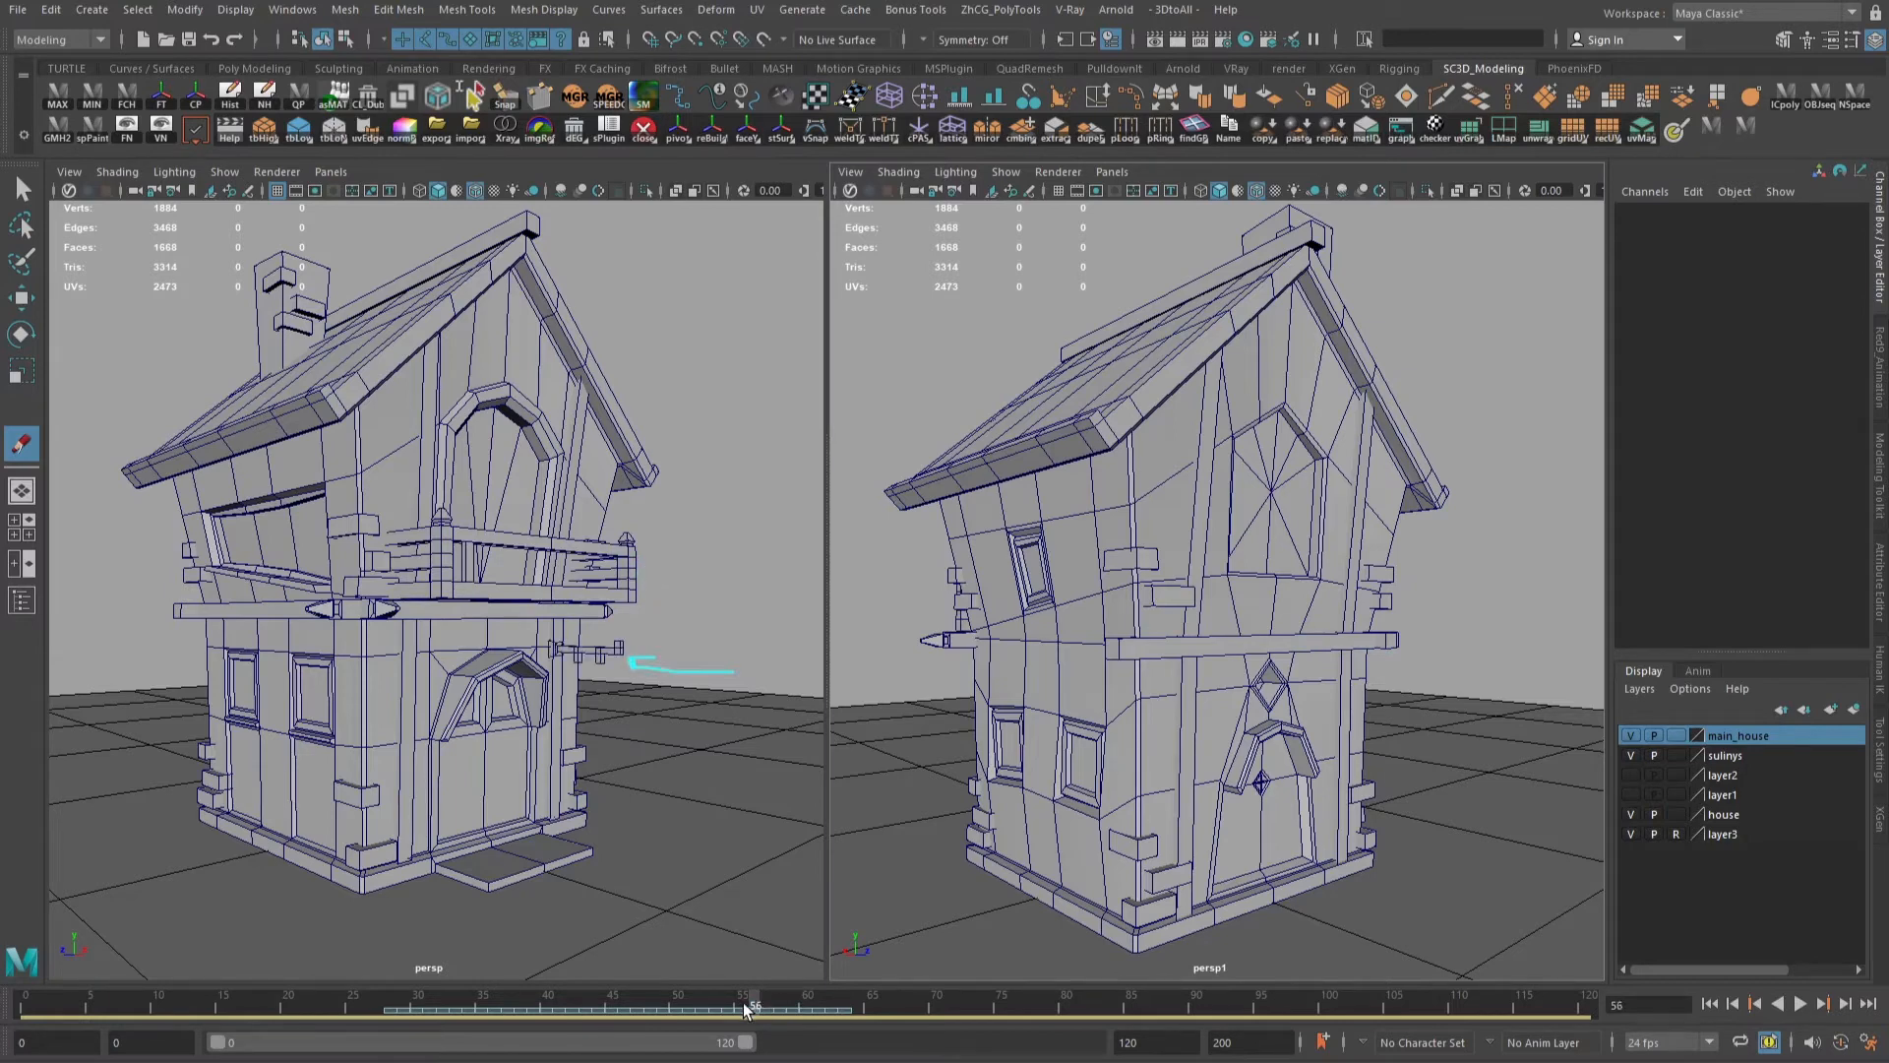
{"action": "left_click", "coordinate": [742, 1002]}
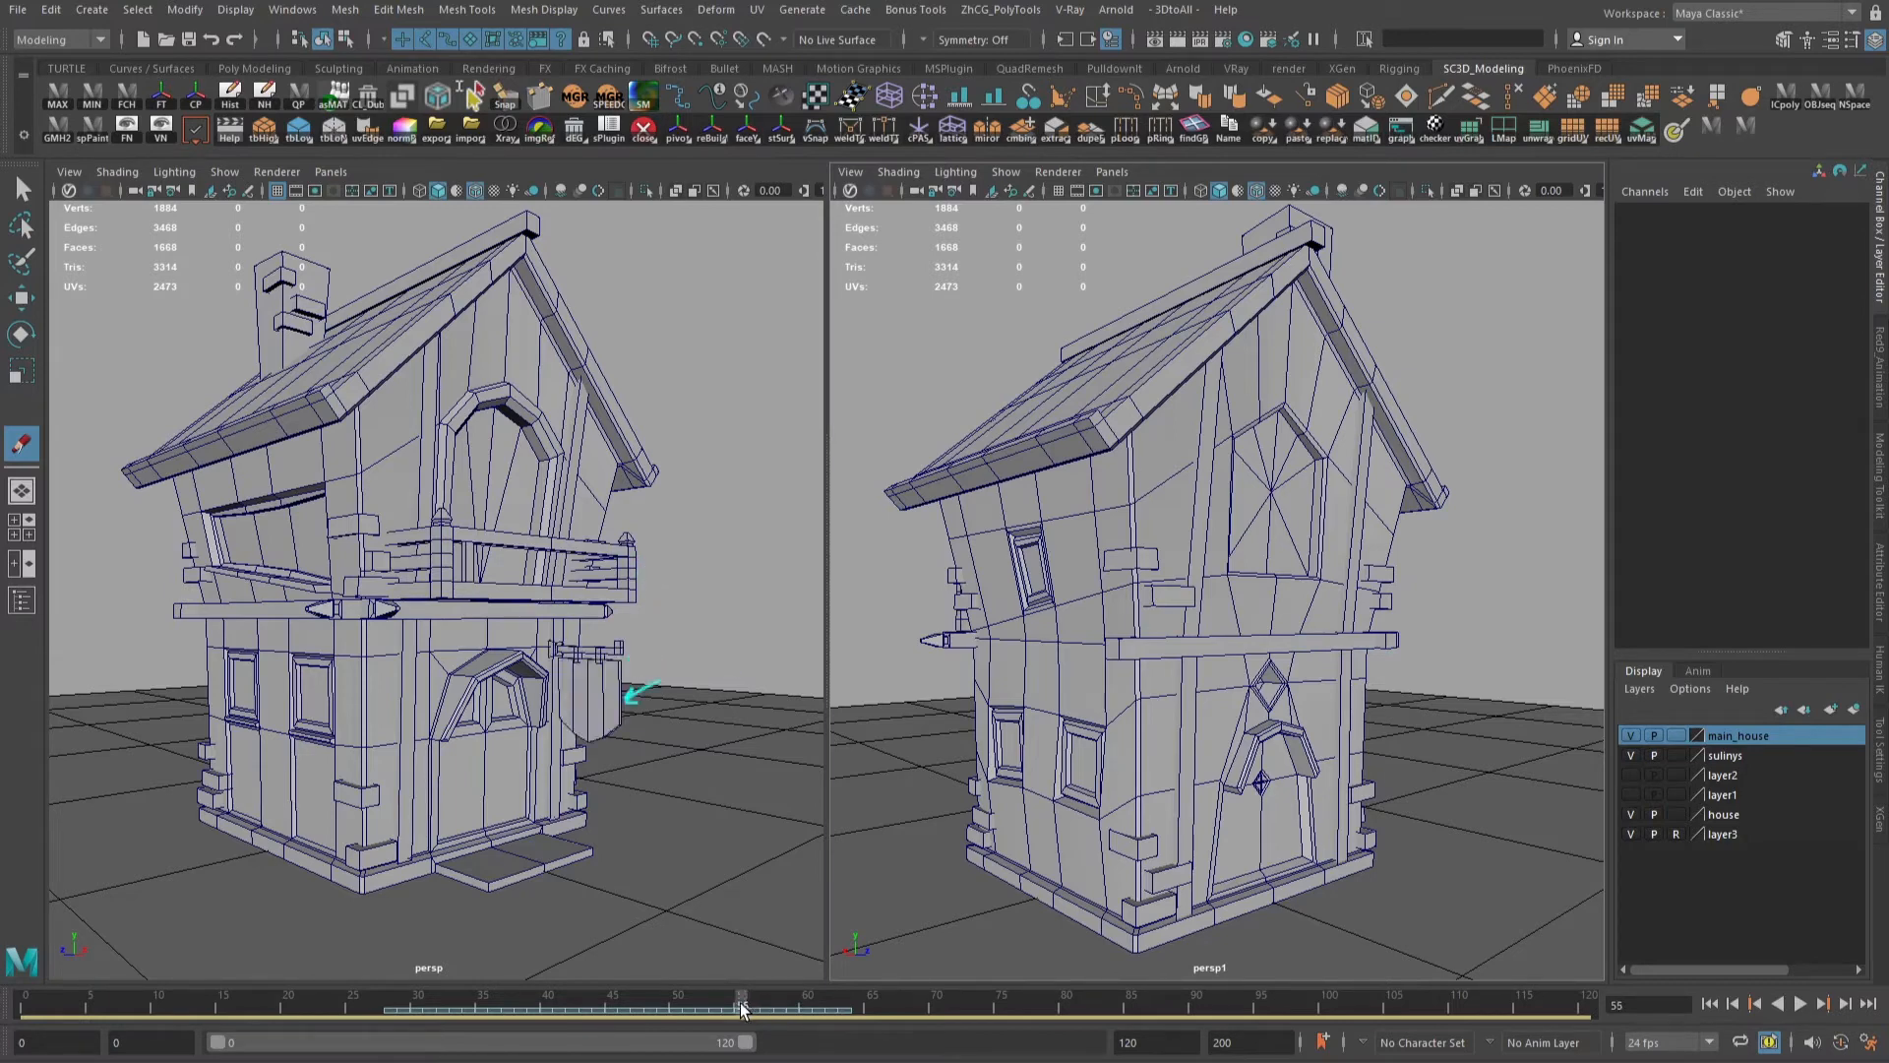
{"action": "left_click", "coordinate": [728, 1004]}
{"action": "left_click", "coordinate": [716, 1002]}
{"action": "left_click", "coordinate": [705, 1002]}
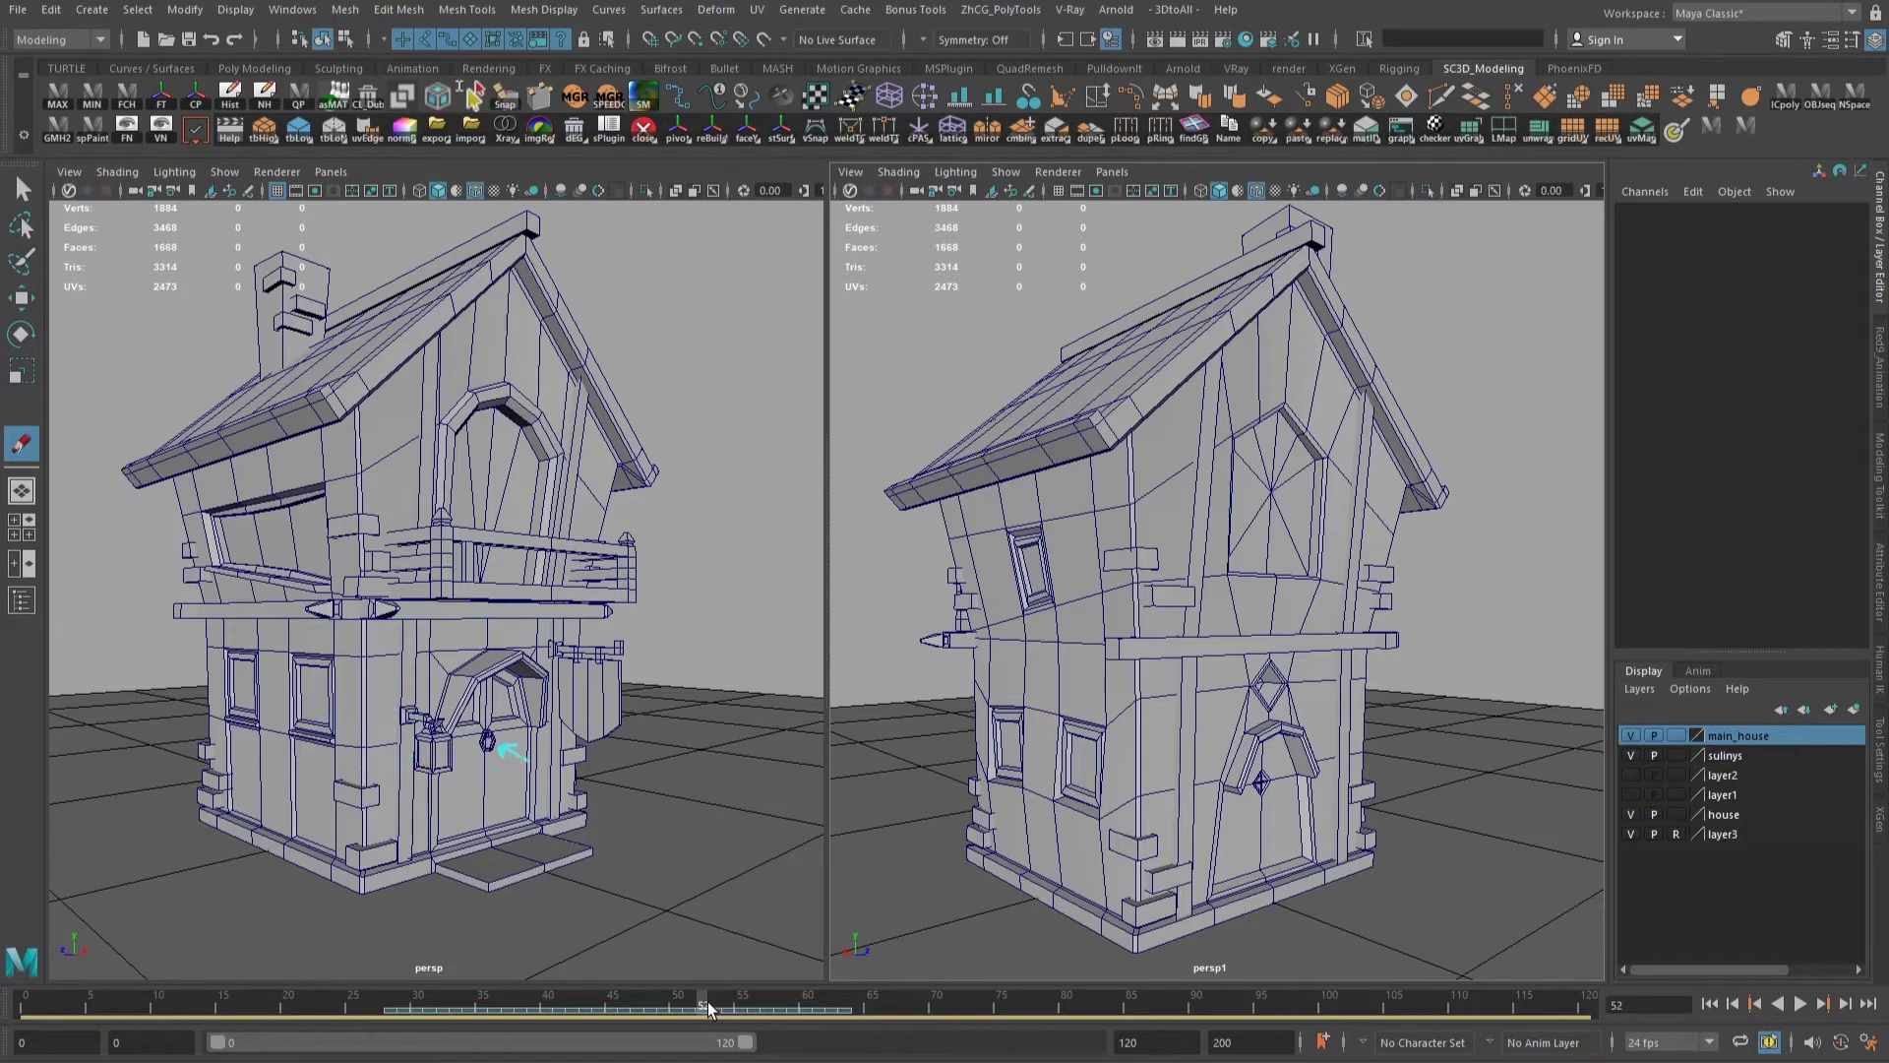
{"action": "left_click", "coordinate": [691, 1002]}
Review frames 50 to 46 to examine the fence rails, posts and mailbox in front of the entrance
{"action": "left_click", "coordinate": [675, 1002]}
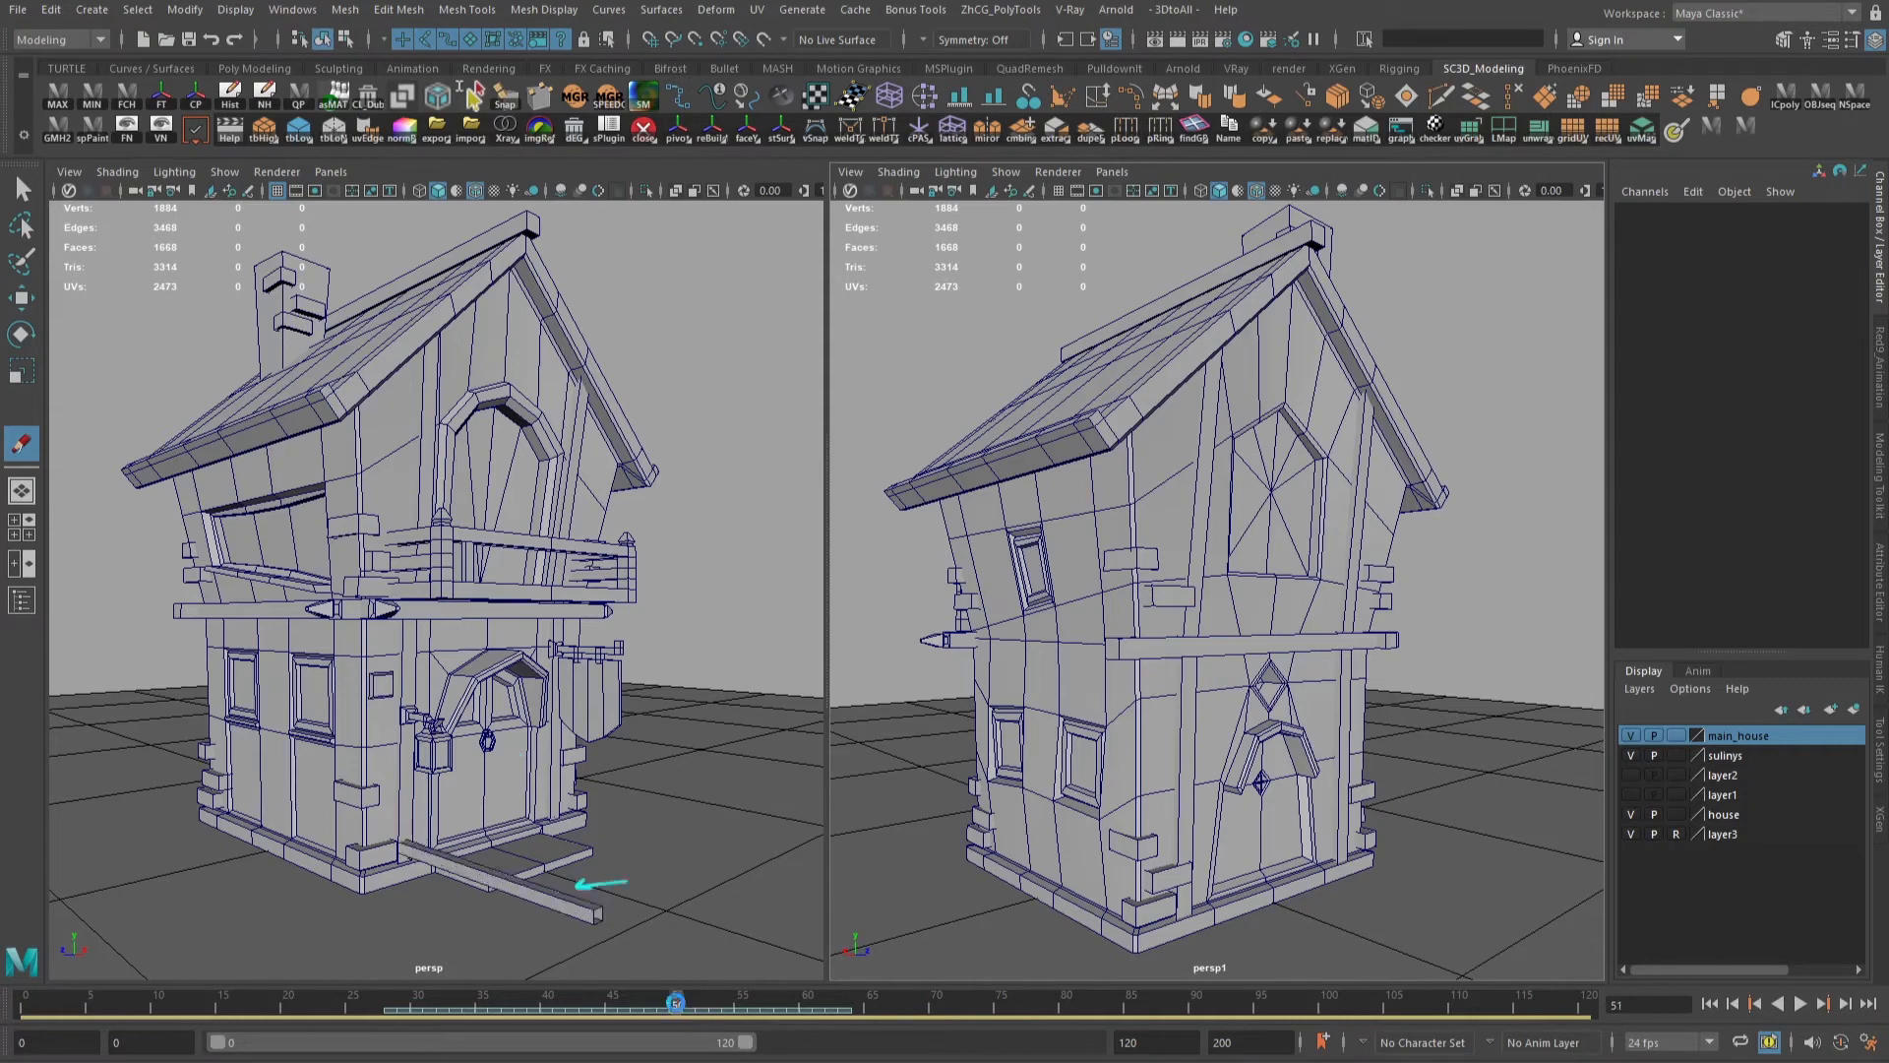
{"action": "left_click", "coordinate": [665, 1001]}
{"action": "left_click", "coordinate": [647, 1004]}
{"action": "left_click", "coordinate": [639, 1004]}
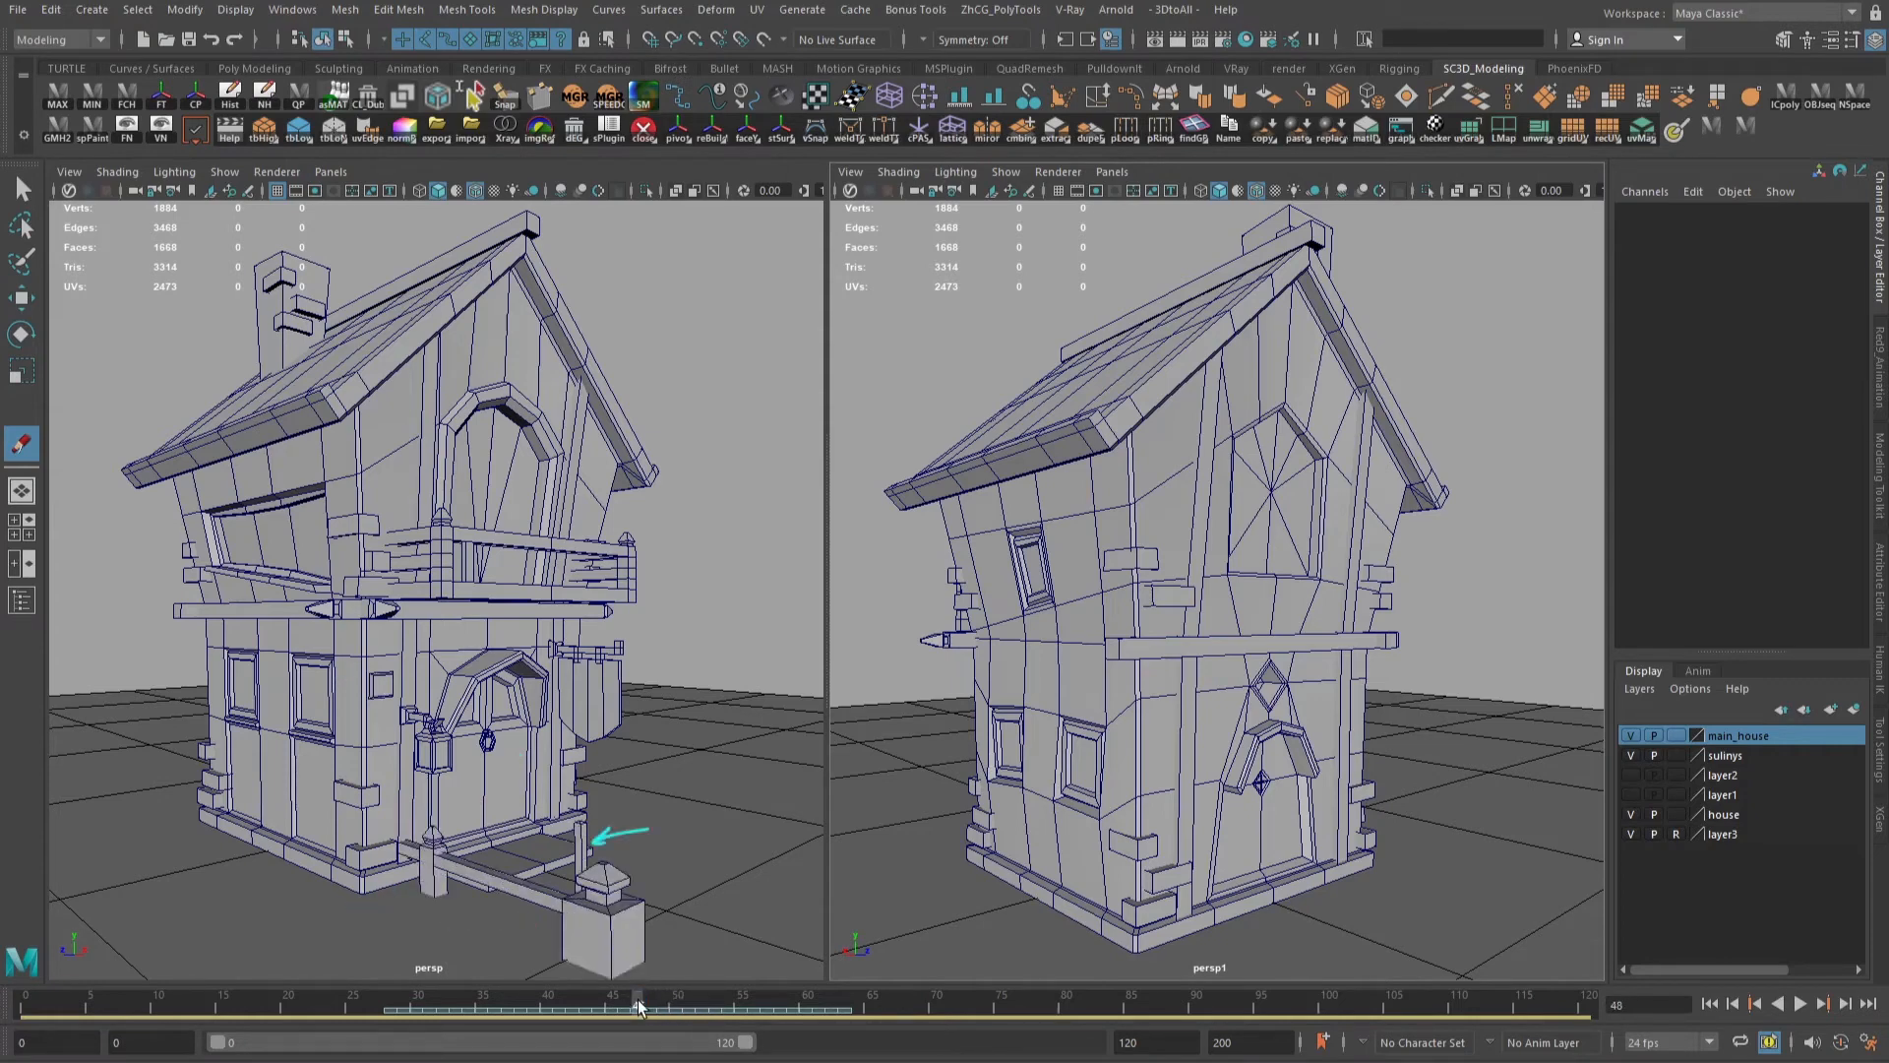
{"action": "left_click", "coordinate": [625, 1004]}
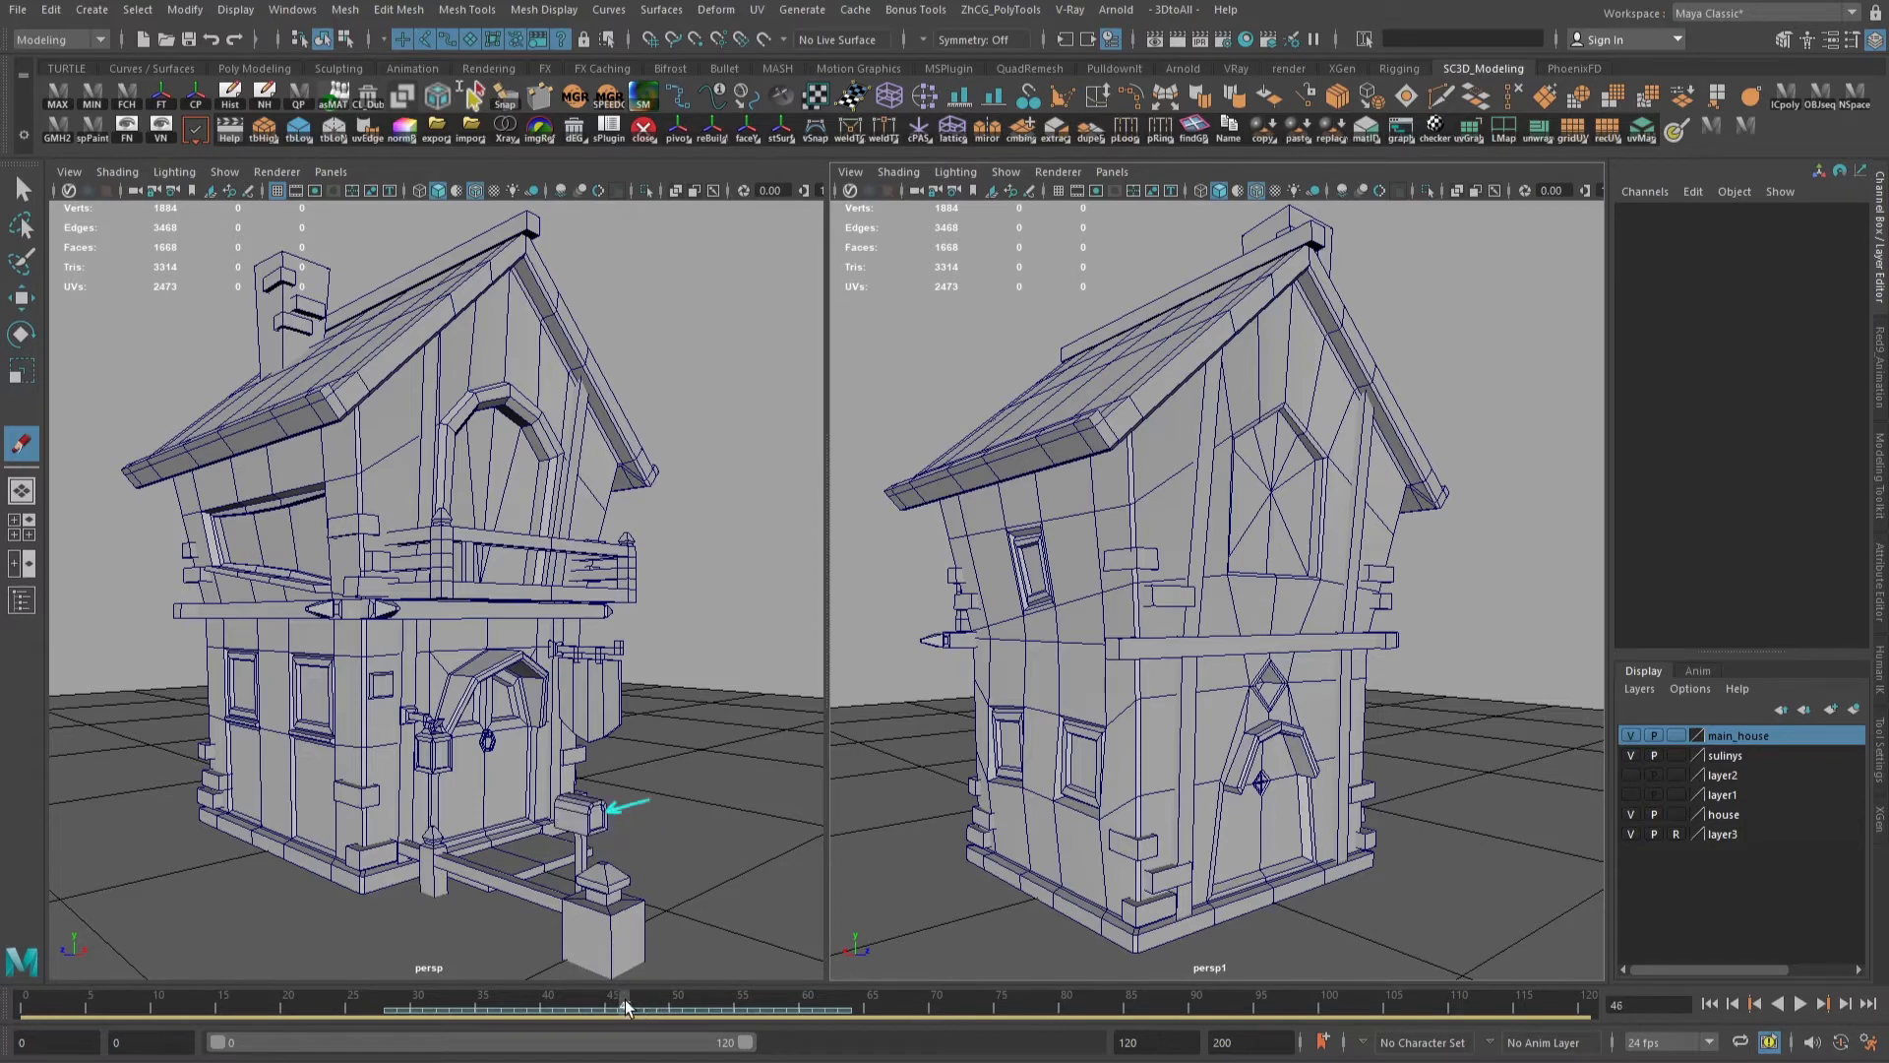
Step the timeline back to frame 41 to examine the gable window, balcony door and side-wall details
{"action": "left_click", "coordinate": [611, 1004]}
{"action": "left_click", "coordinate": [595, 1004]}
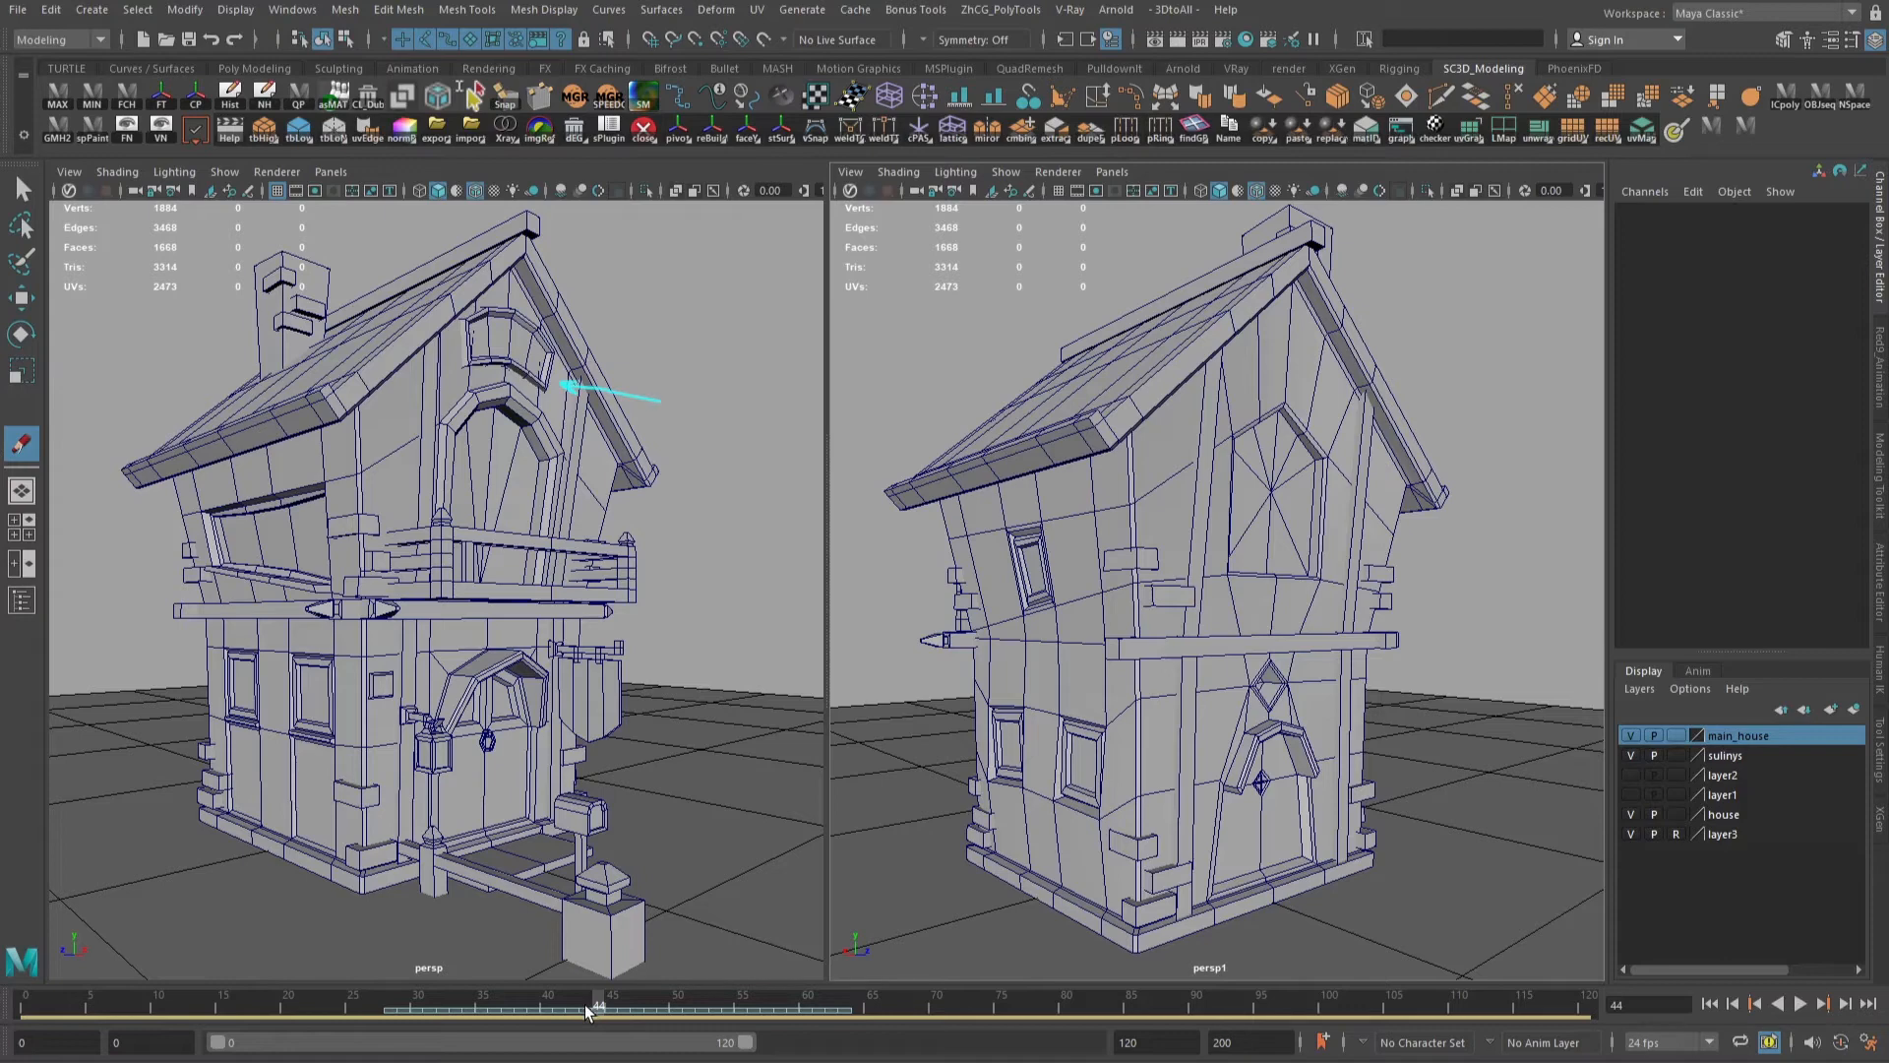
{"action": "left_click", "coordinate": [585, 1004]}
{"action": "left_click", "coordinate": [573, 1005]}
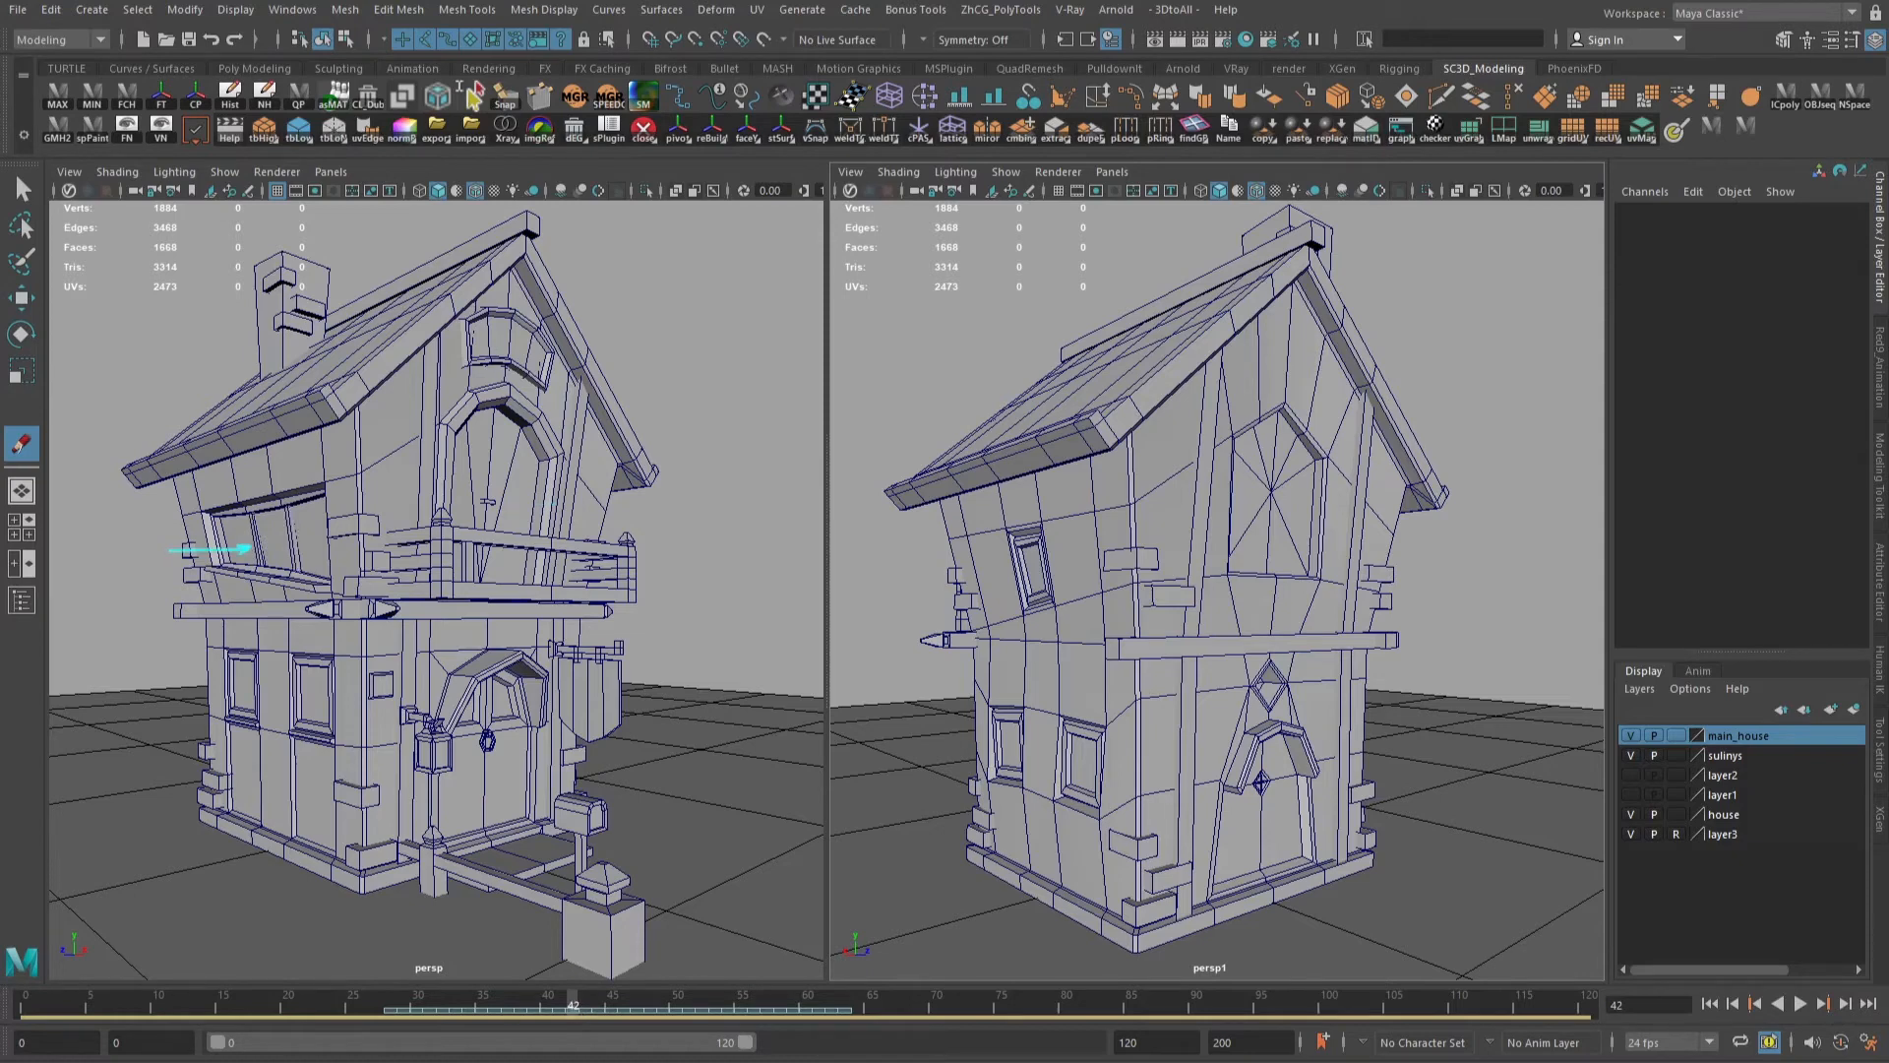
{"action": "left_click", "coordinate": [560, 1006]}
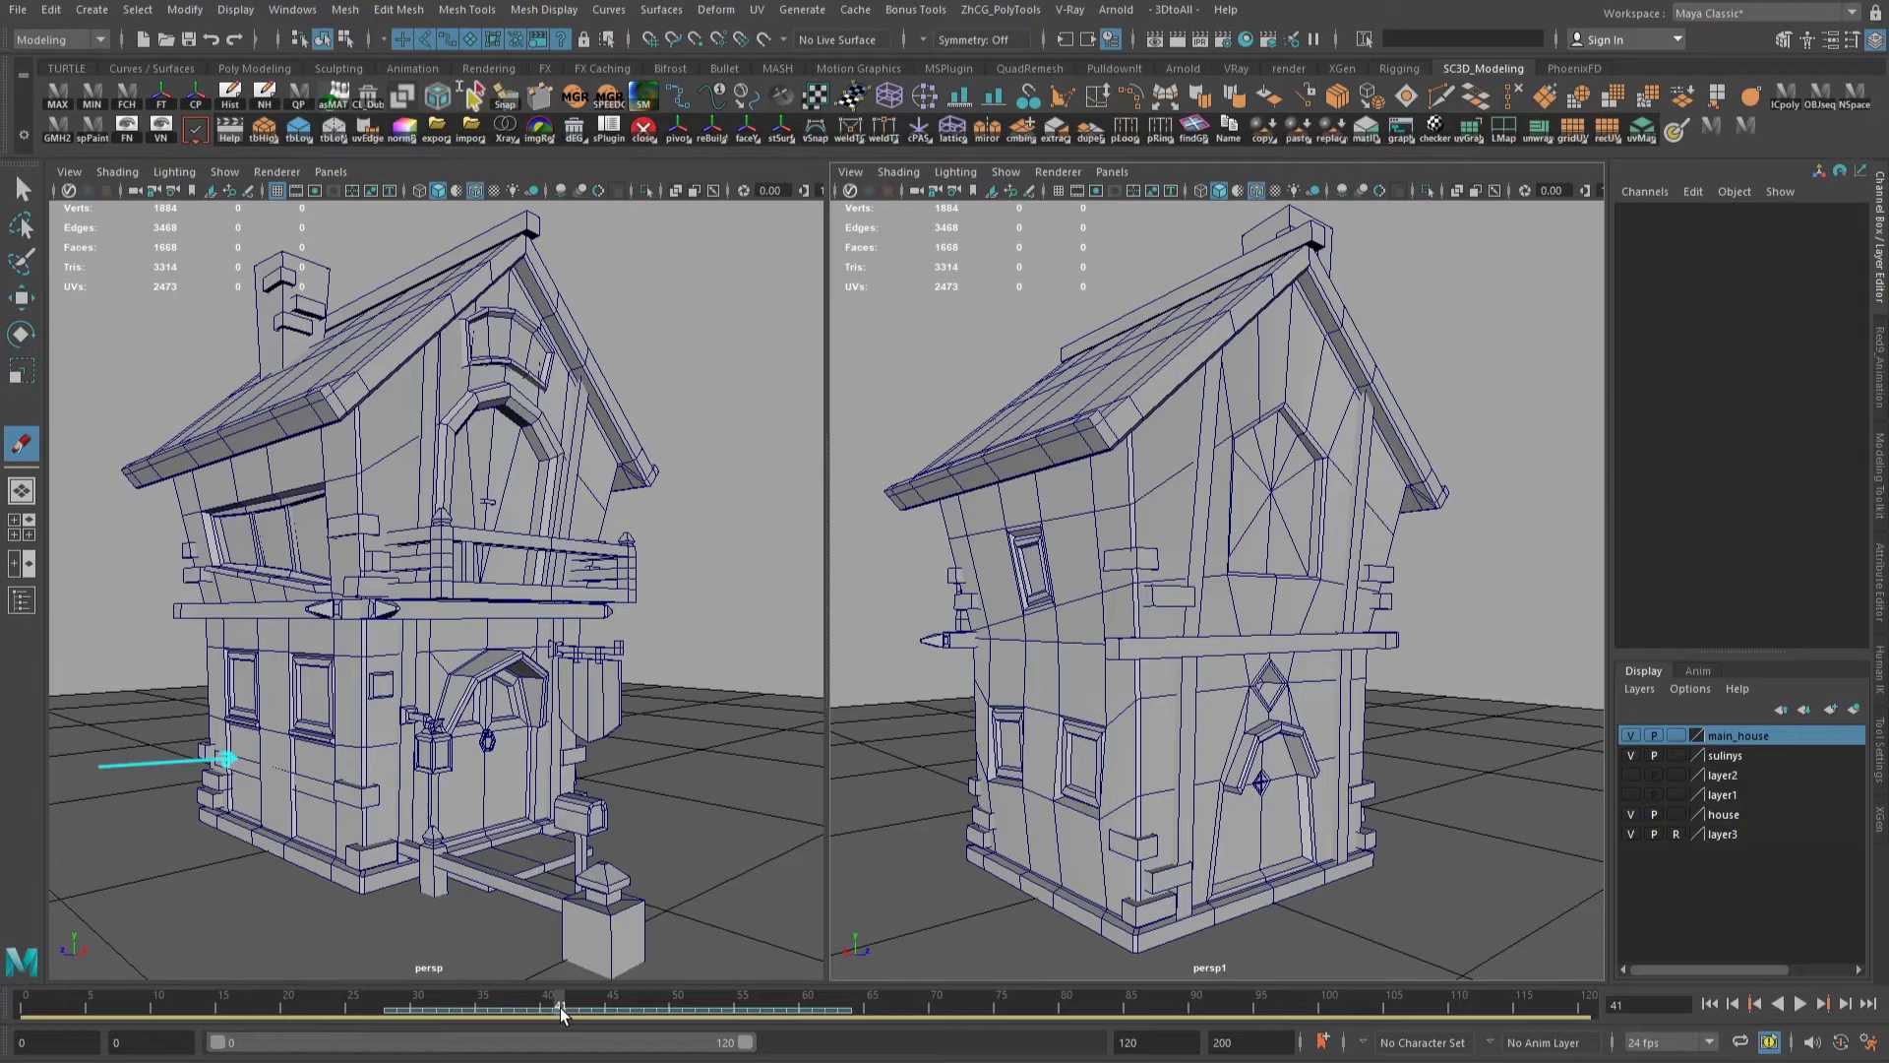
Review frames 40 to 38 to examine the diagonal planks and round gable window on the house's back side
{"action": "left_click_drag", "start_coordinate": [562, 1013], "coordinate": [551, 1009]}
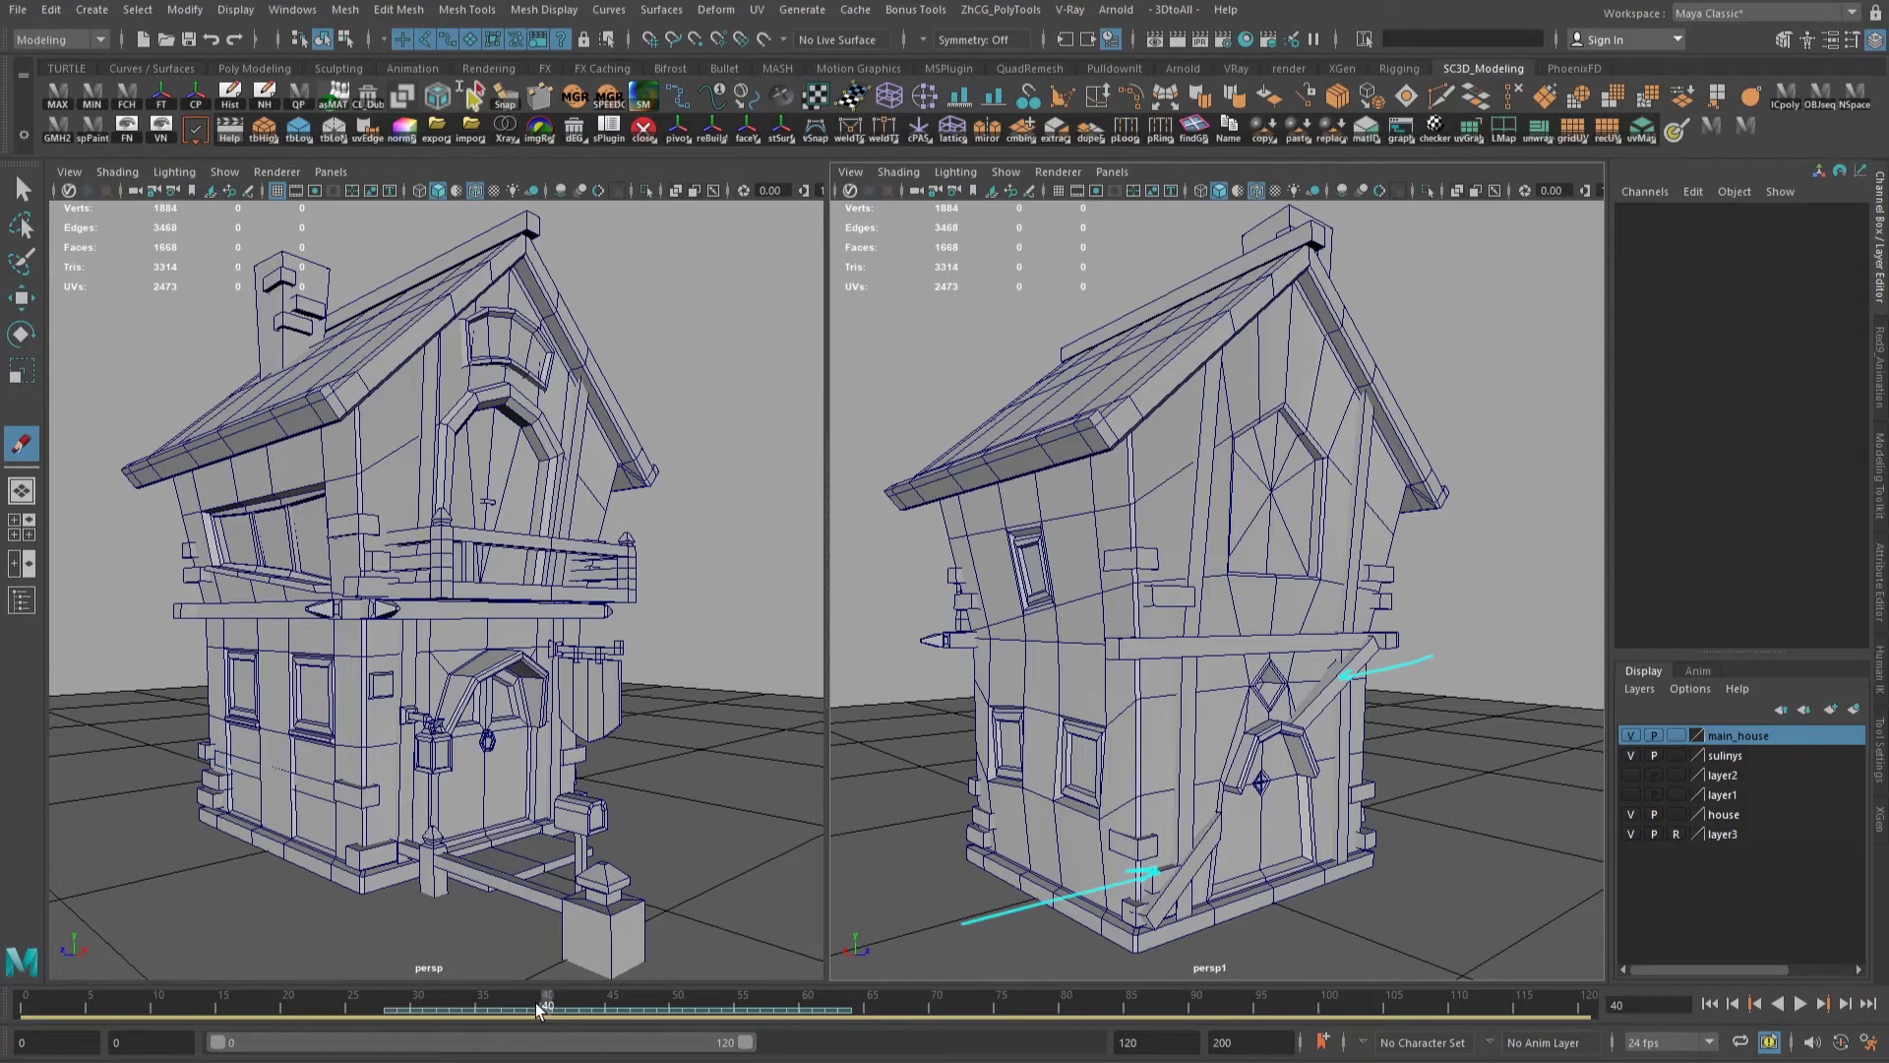
{"action": "left_click", "coordinate": [538, 1010]}
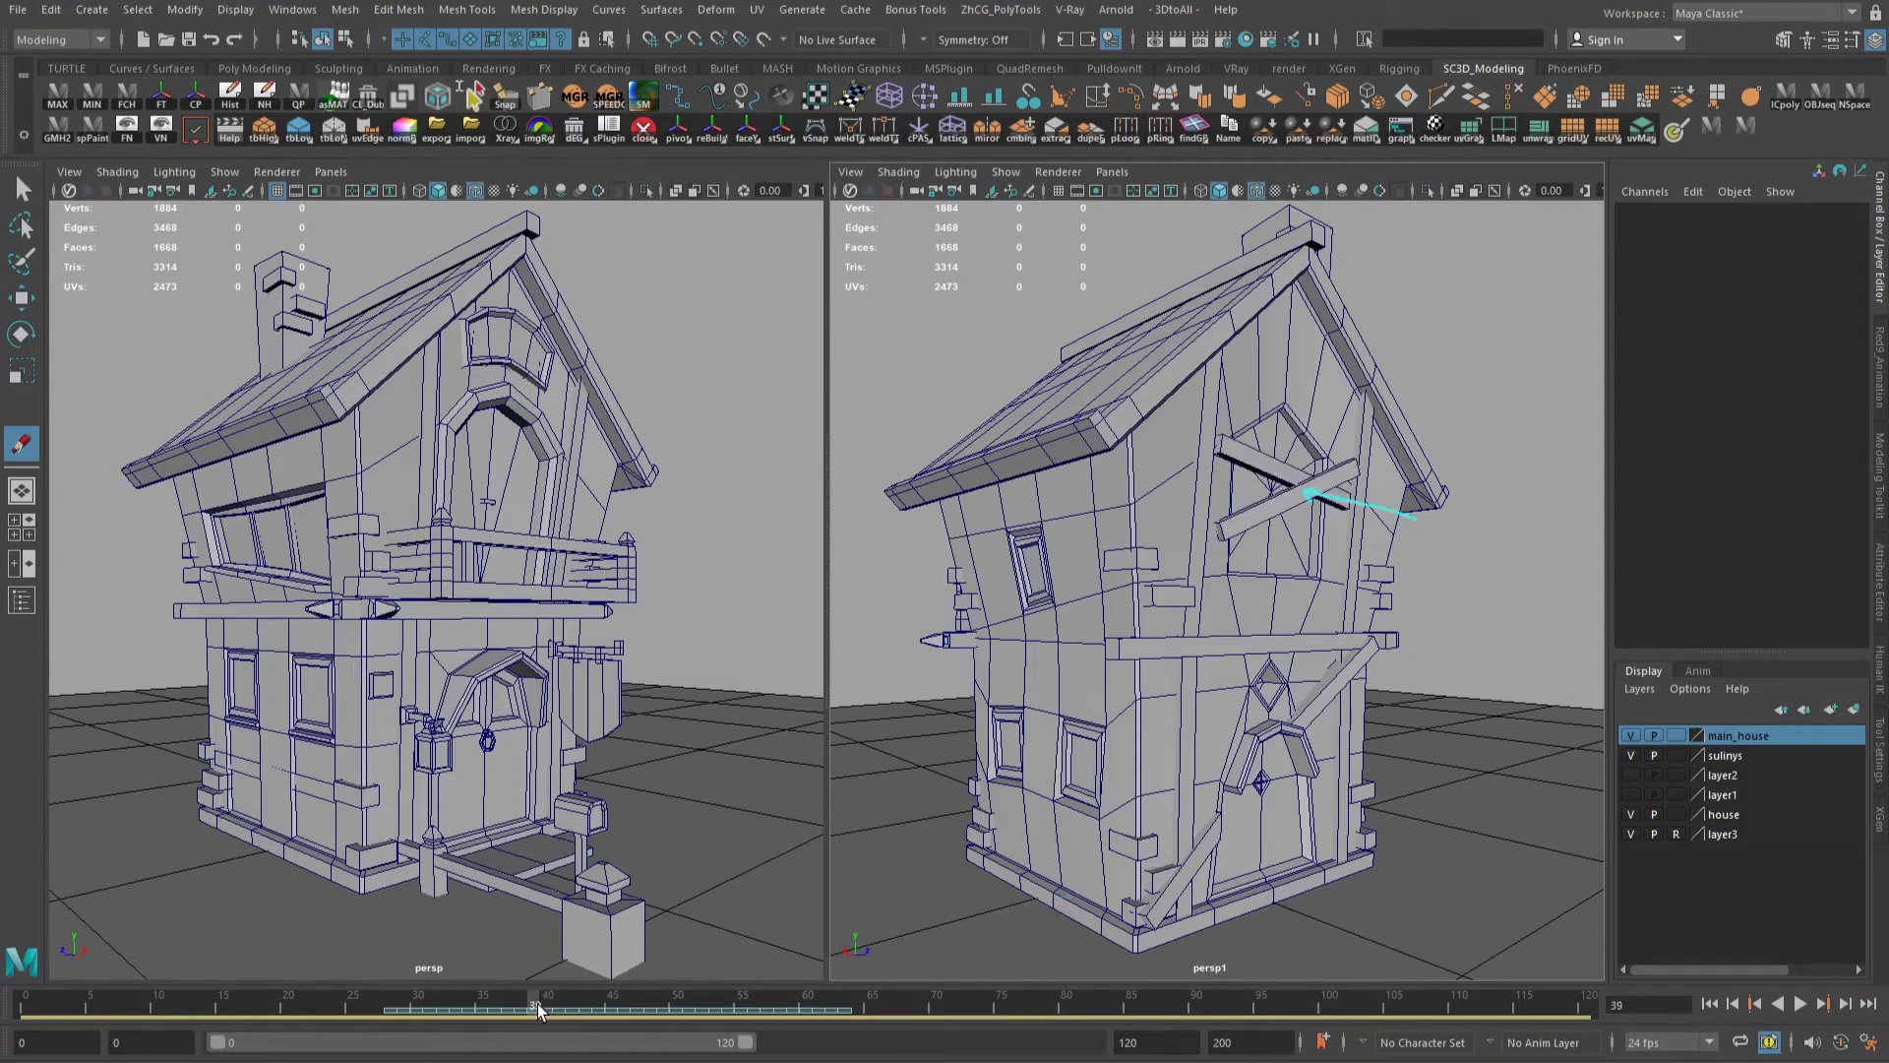
{"action": "left_click", "coordinate": [524, 1009]}
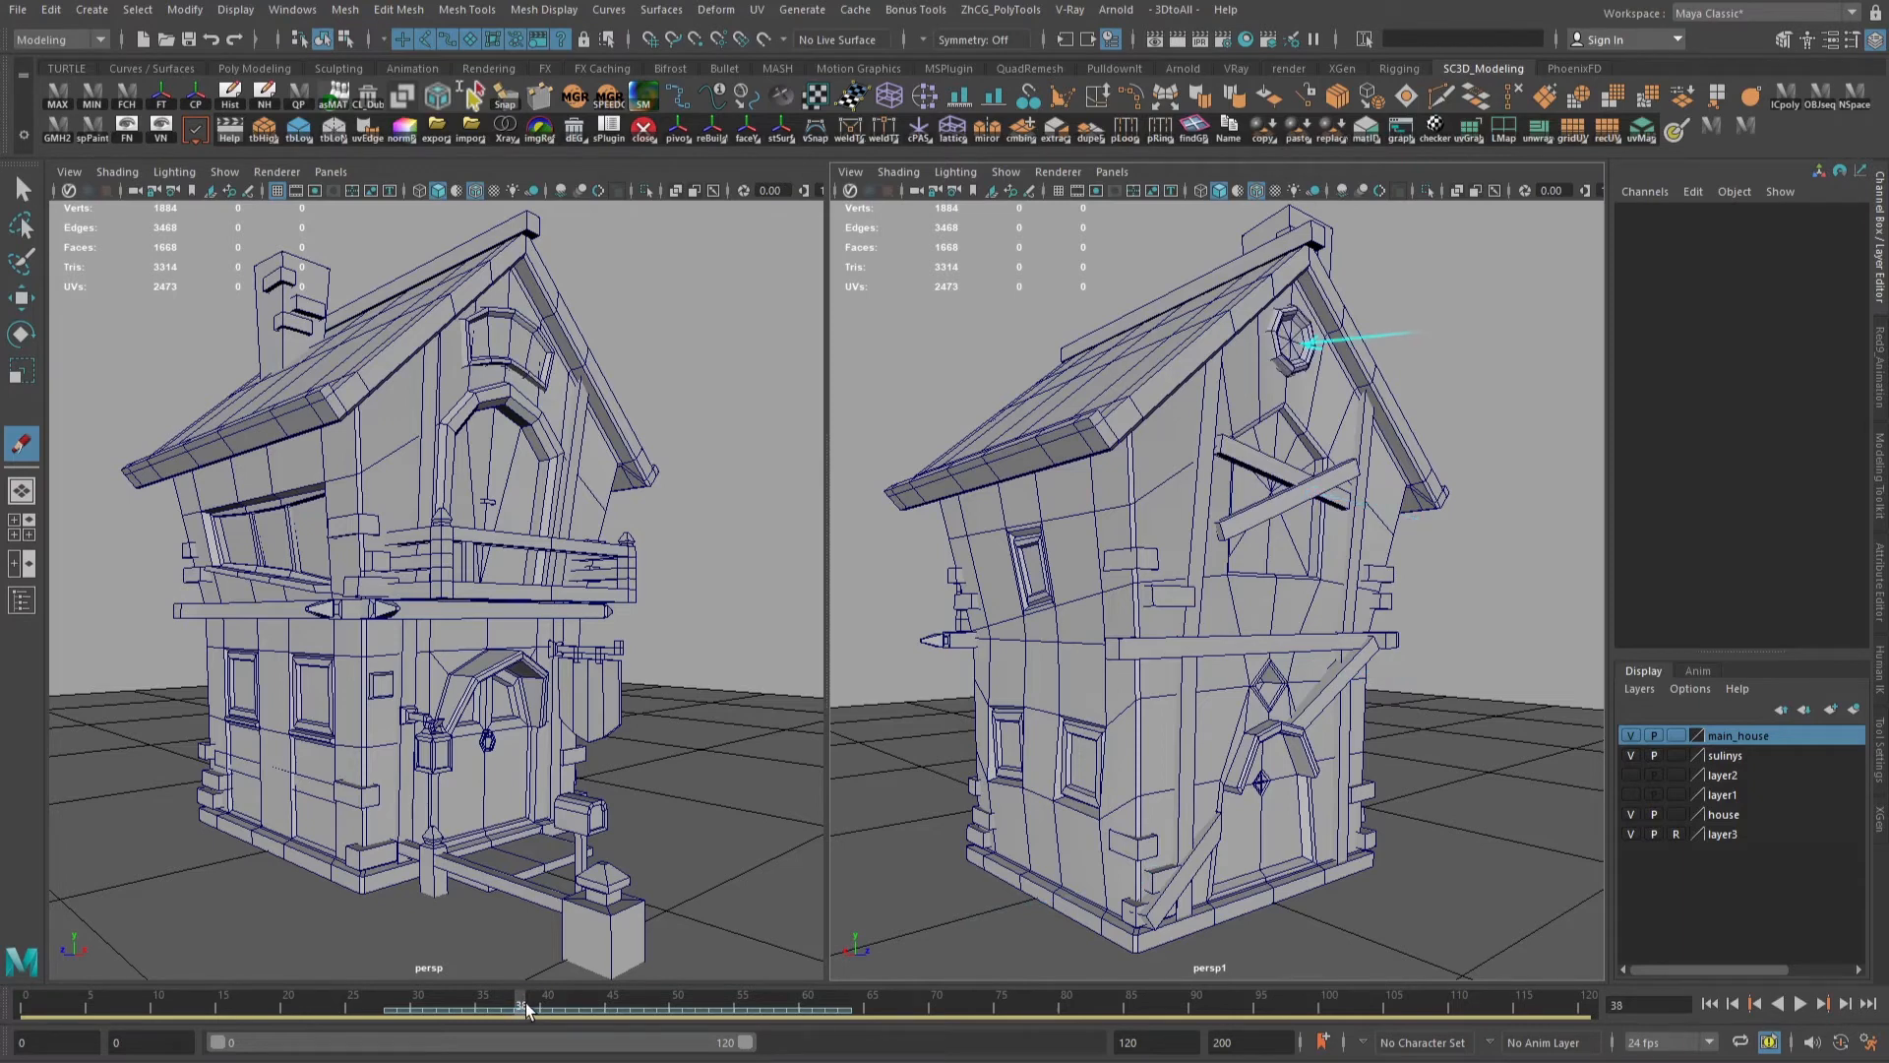
Review frames 37 to 33 to examine the drainpipe, window awning, diamond window and fence rail on the house's back side
{"action": "left_click_drag", "start_coordinate": [525, 1002], "coordinate": [511, 1000]}
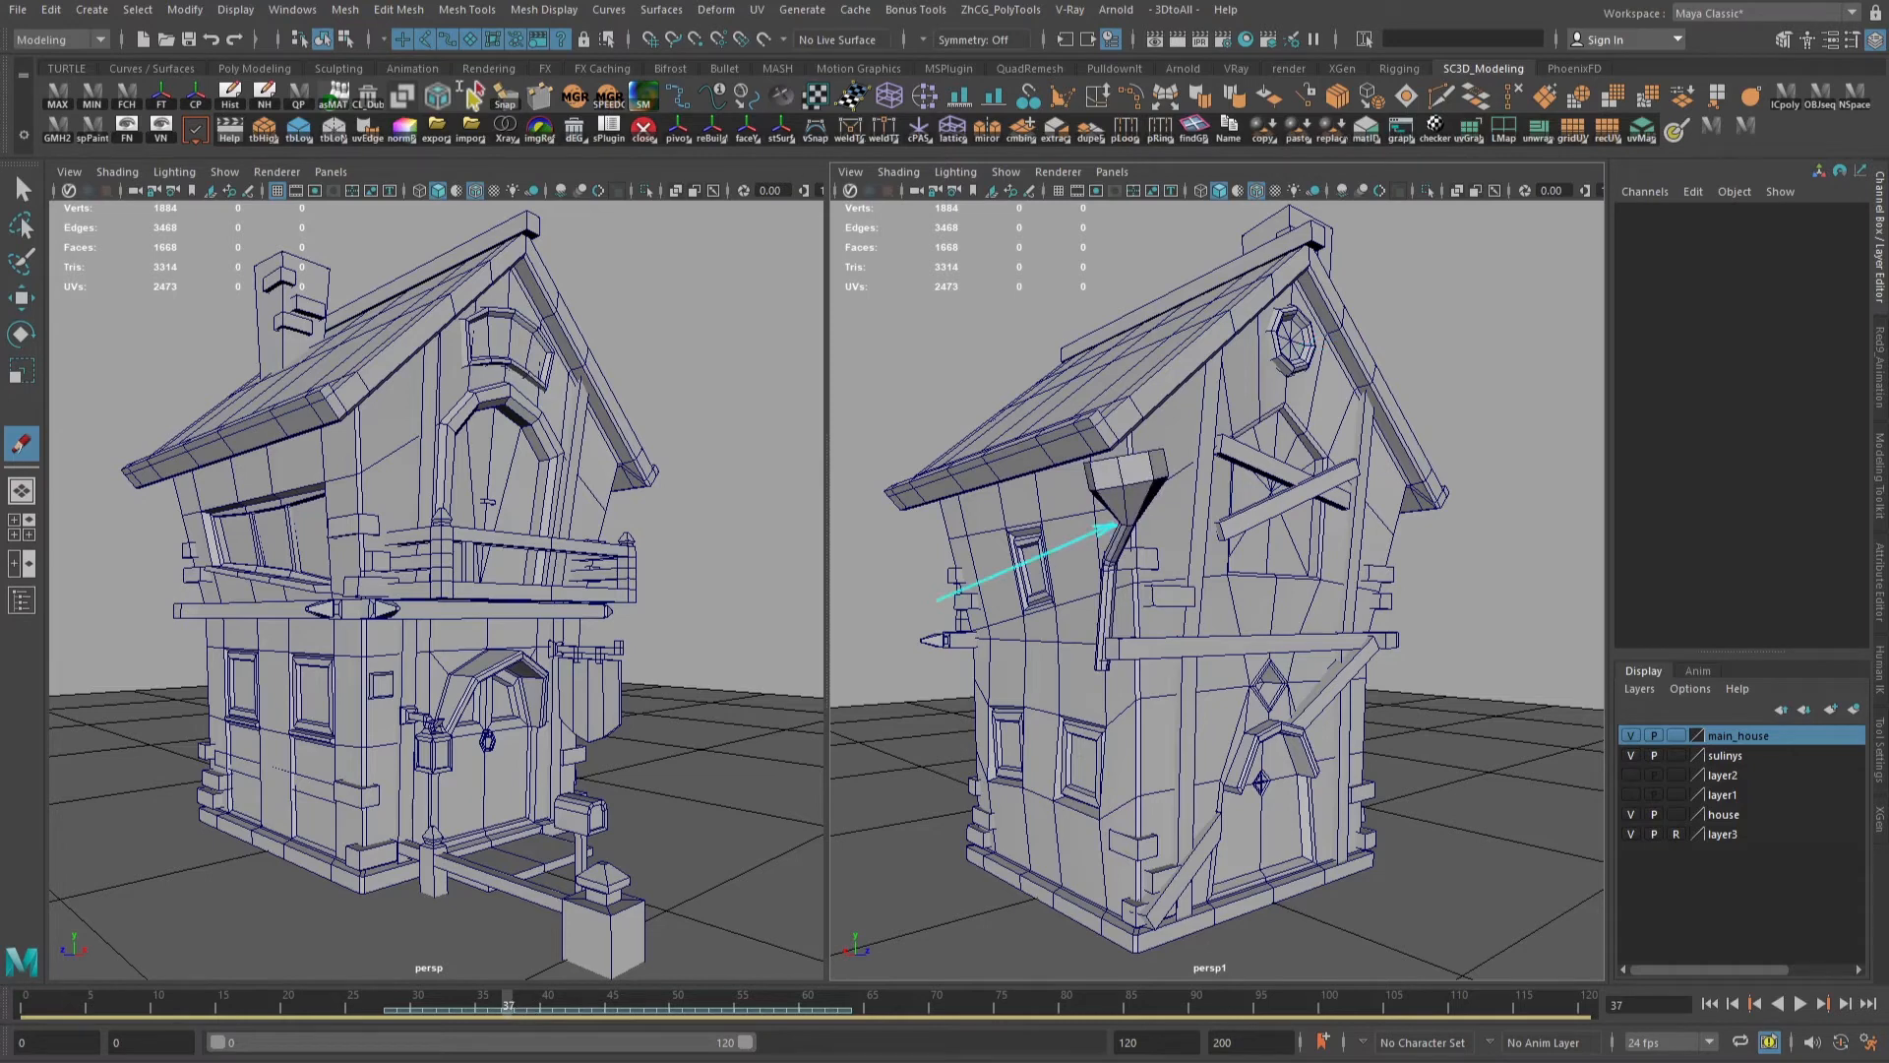
{"action": "left_click_drag", "start_coordinate": [508, 1006], "coordinate": [477, 1010]}
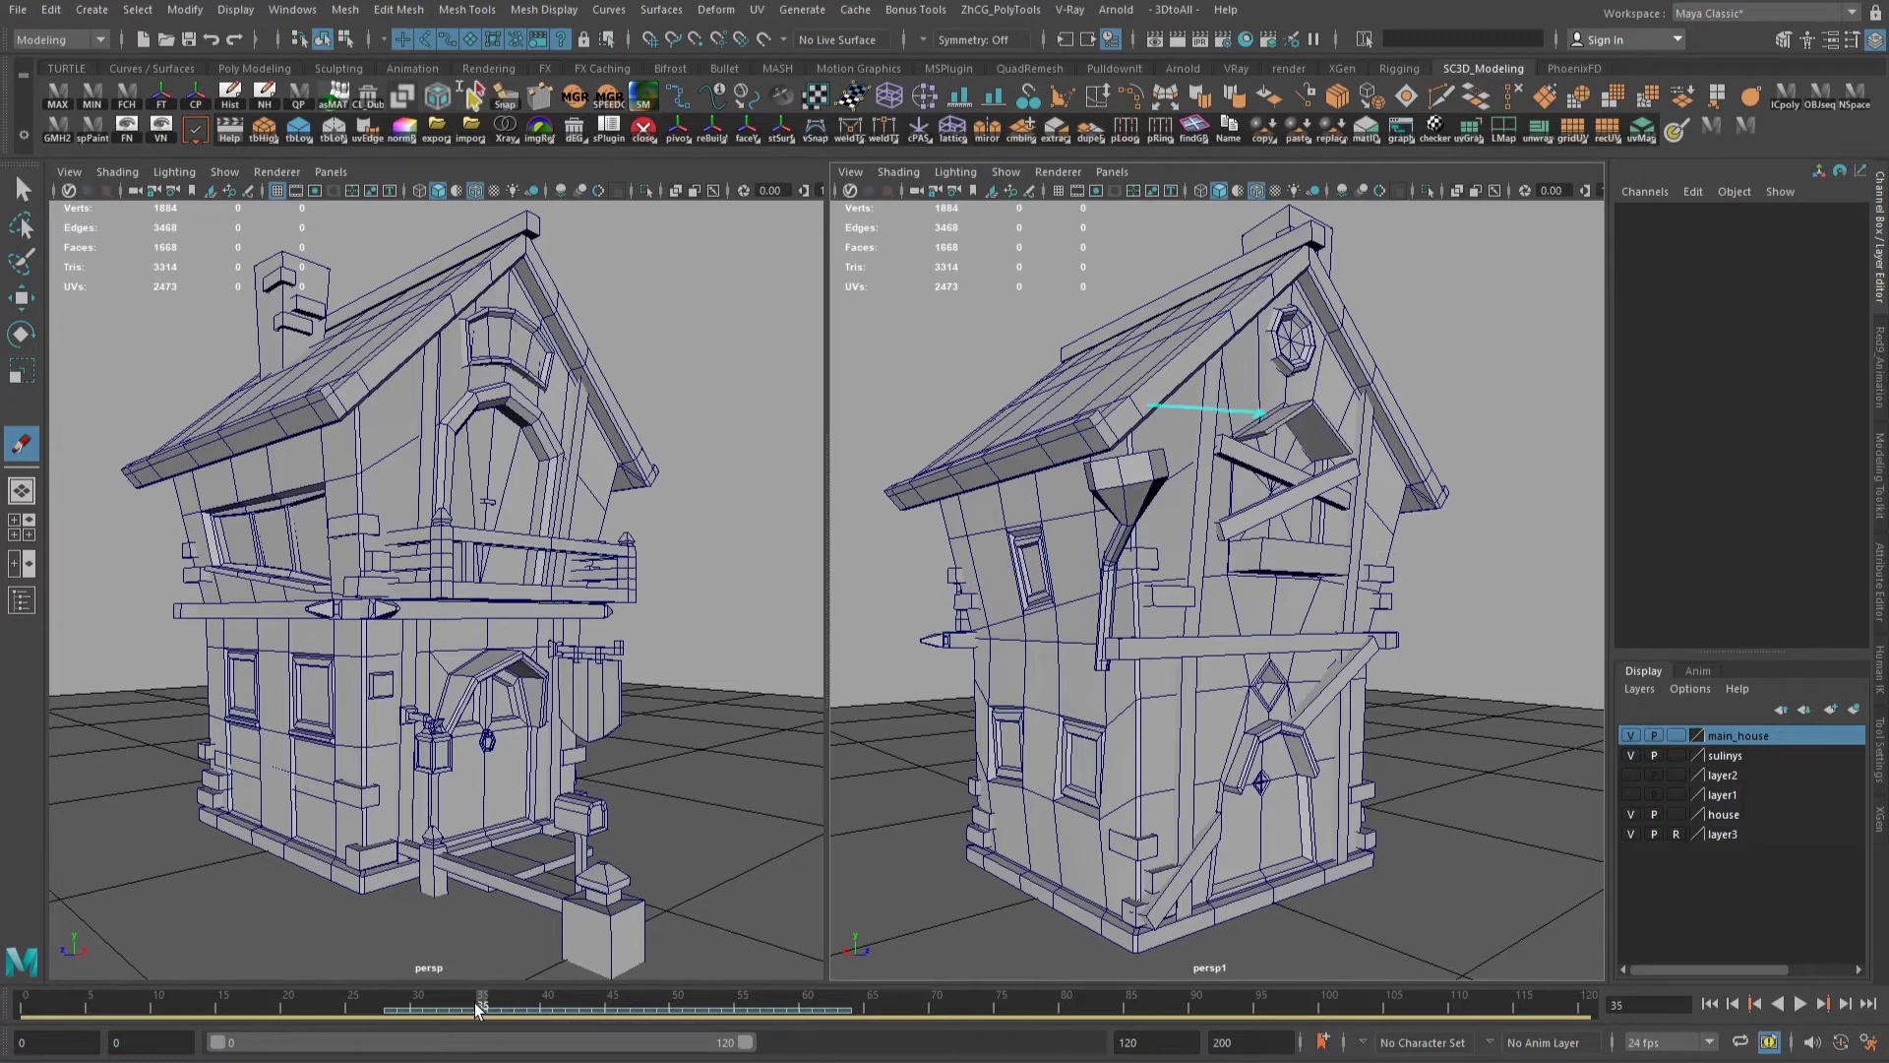
{"action": "left_click_drag", "start_coordinate": [479, 1008], "coordinate": [470, 1013]}
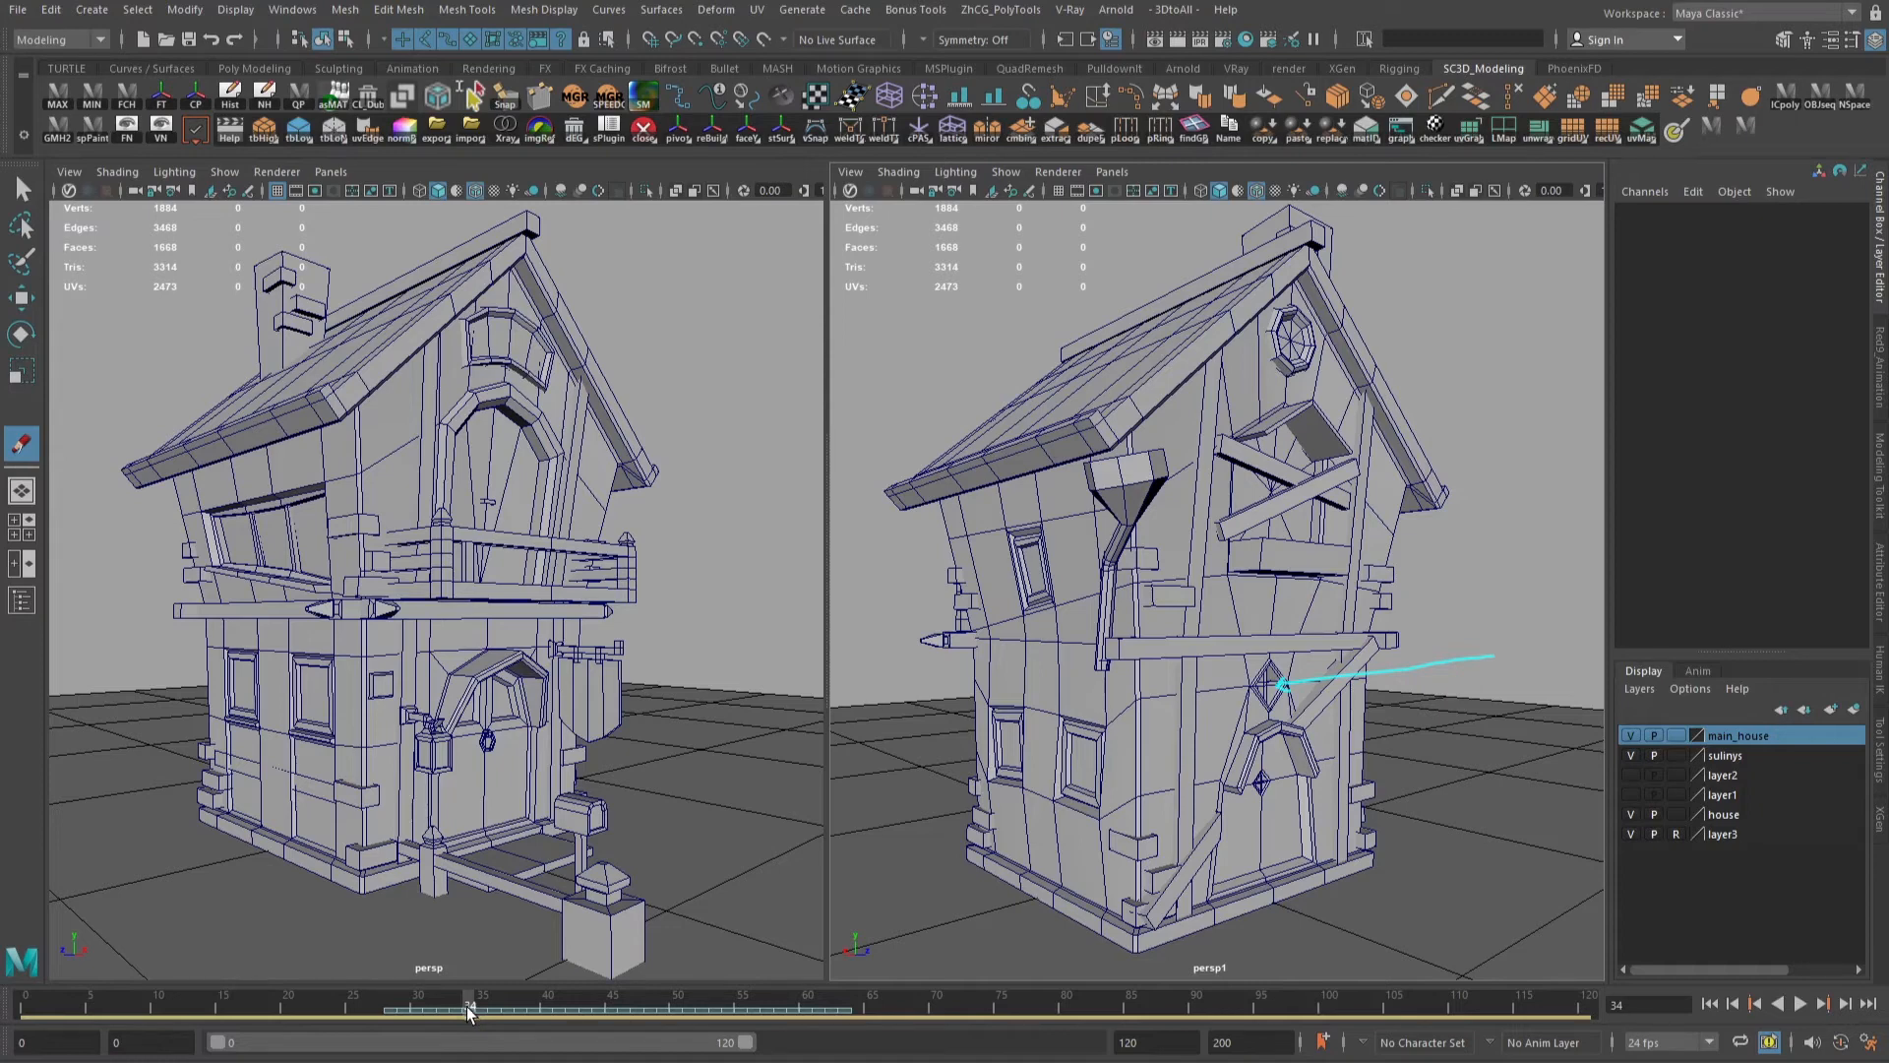
{"action": "left_click_drag", "start_coordinate": [470, 1013], "coordinate": [456, 1005]}
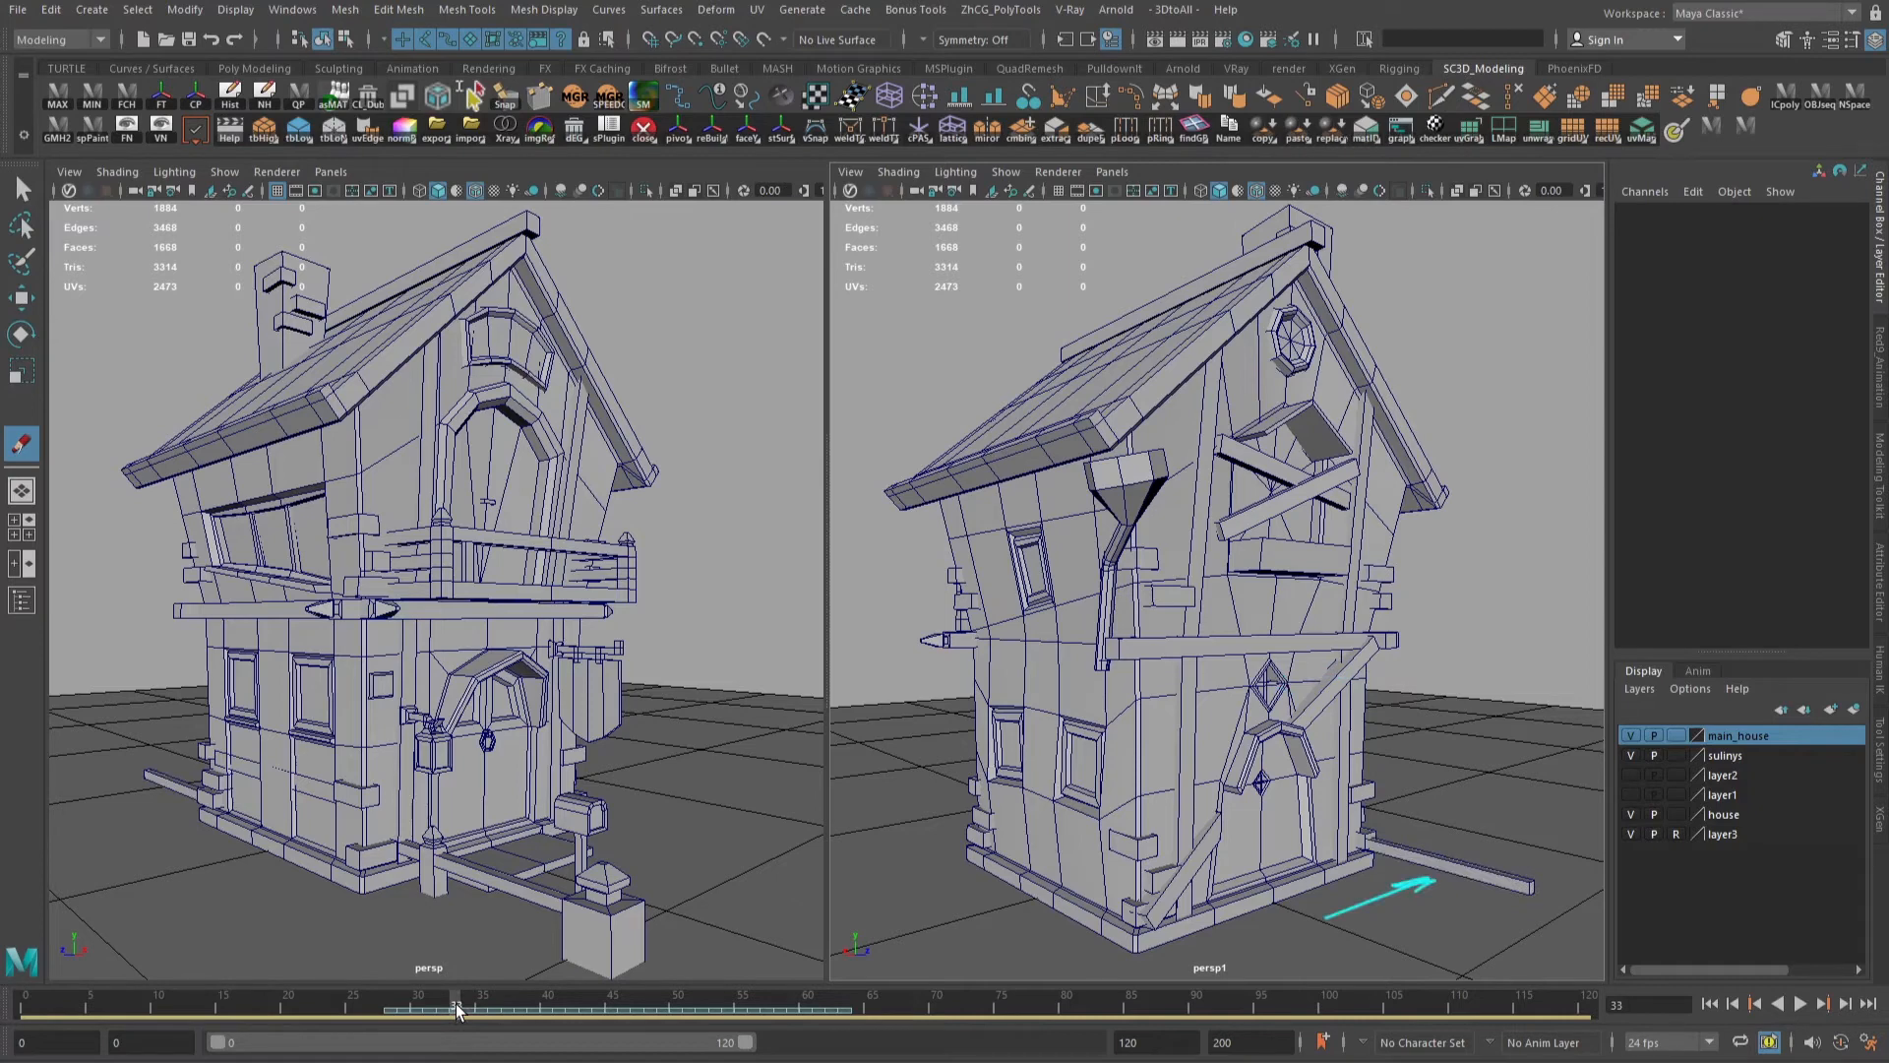
{"action": "left_click_drag", "start_coordinate": [457, 1007], "coordinate": [383, 996]}
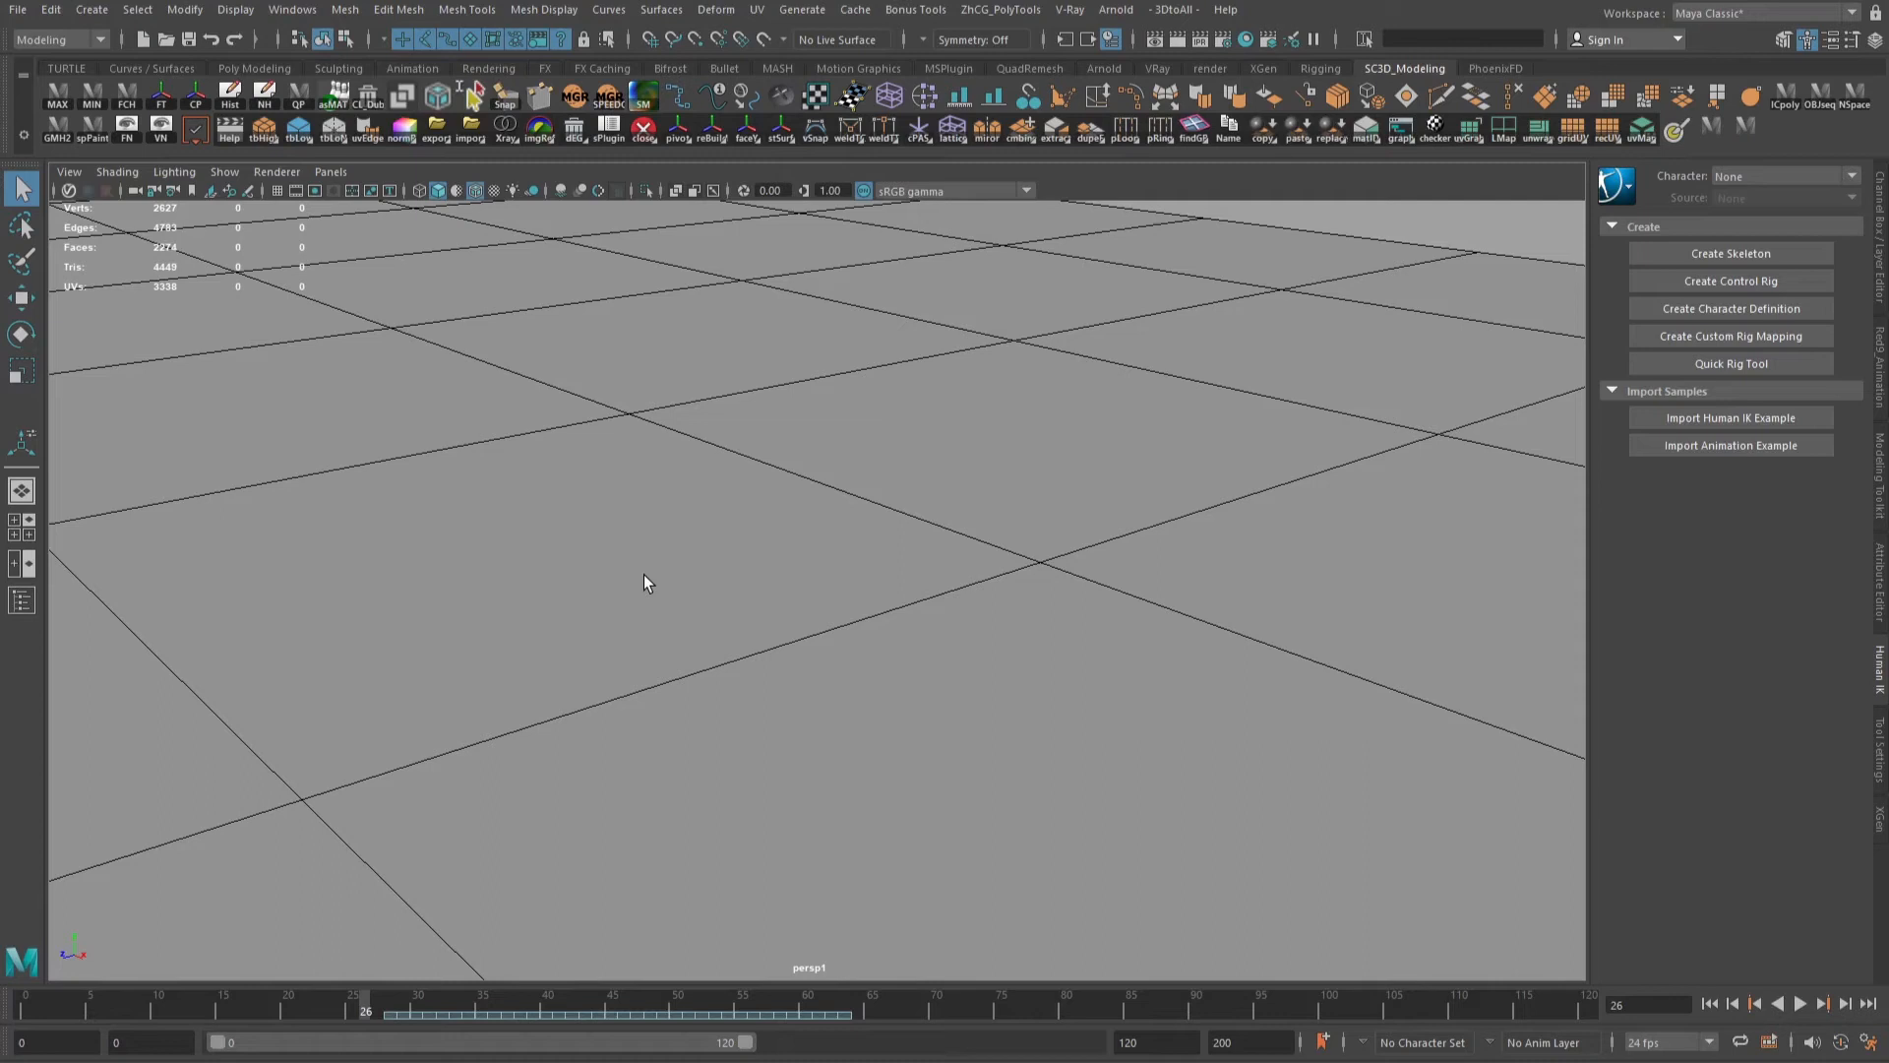
Step the timeline back from frame 25 to 21 to examine the well's basin, posts, crossbar, handles and roof
{"action": "left_click", "coordinate": [356, 1014]}
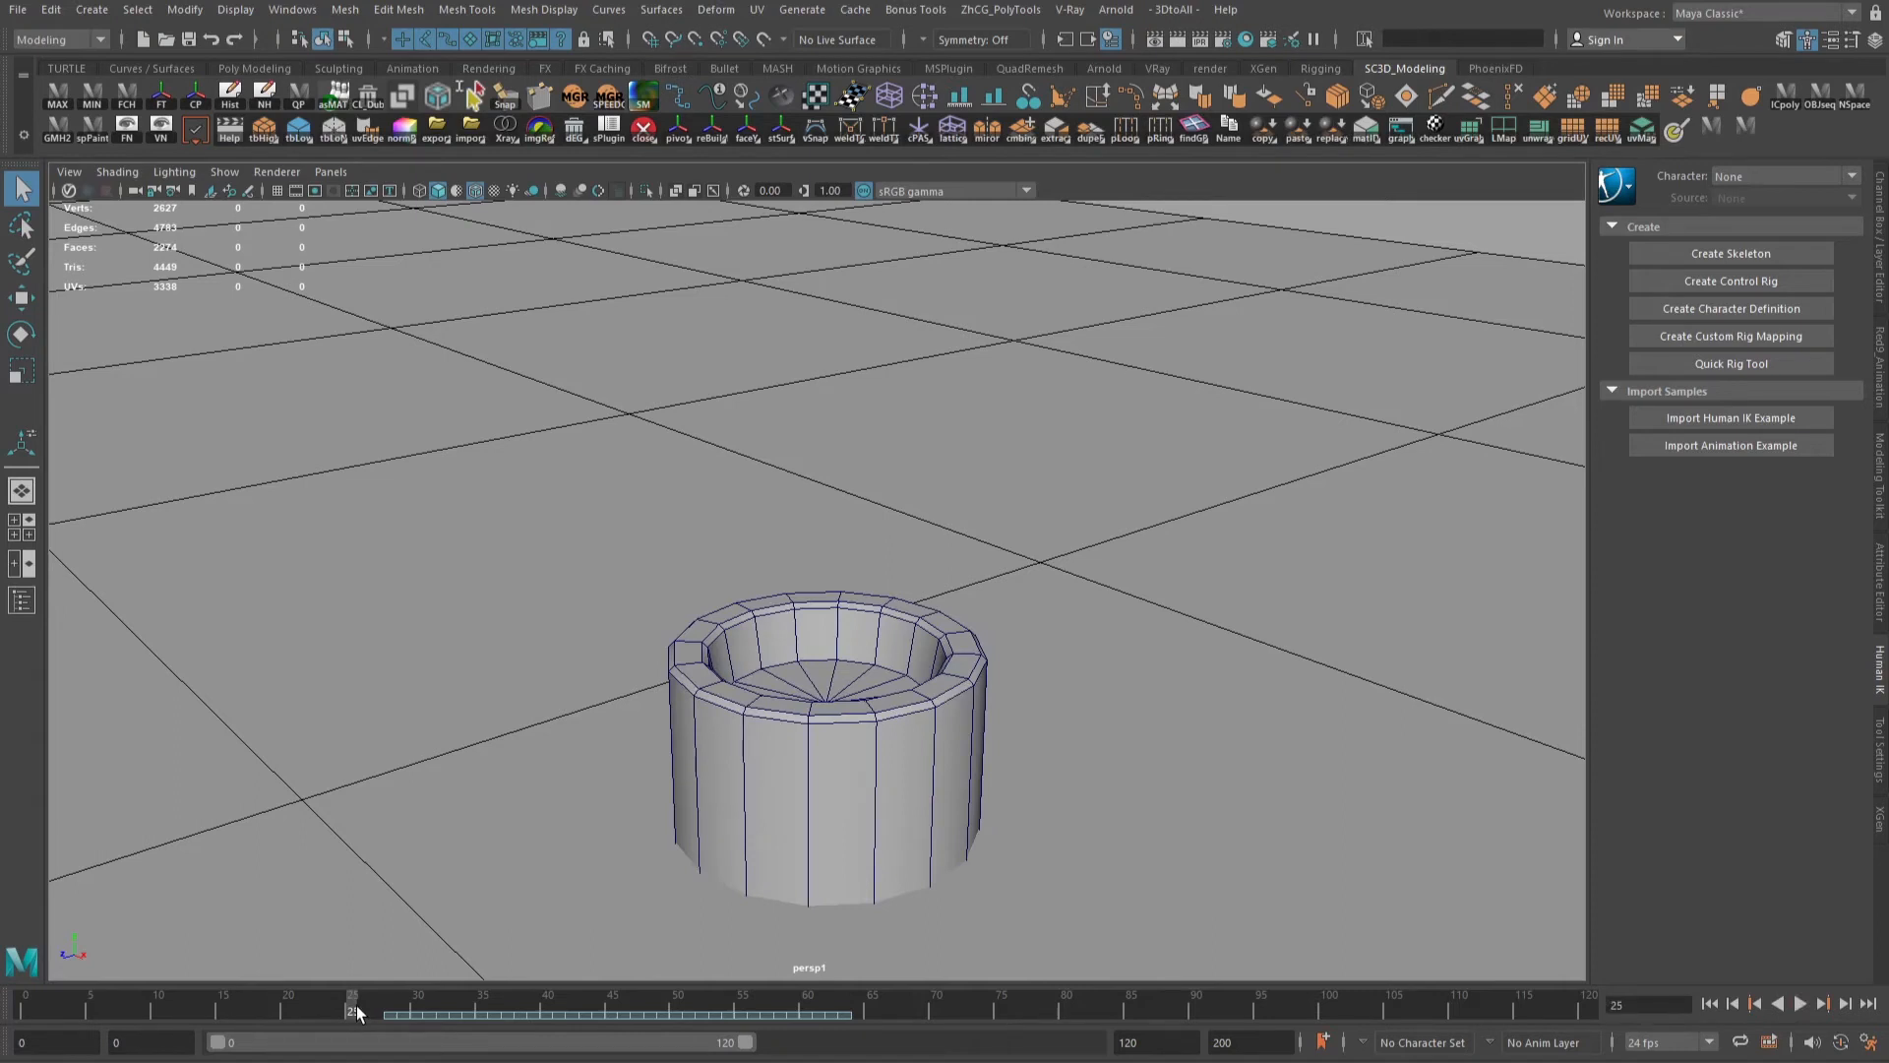
{"action": "left_click", "coordinate": [348, 1014]}
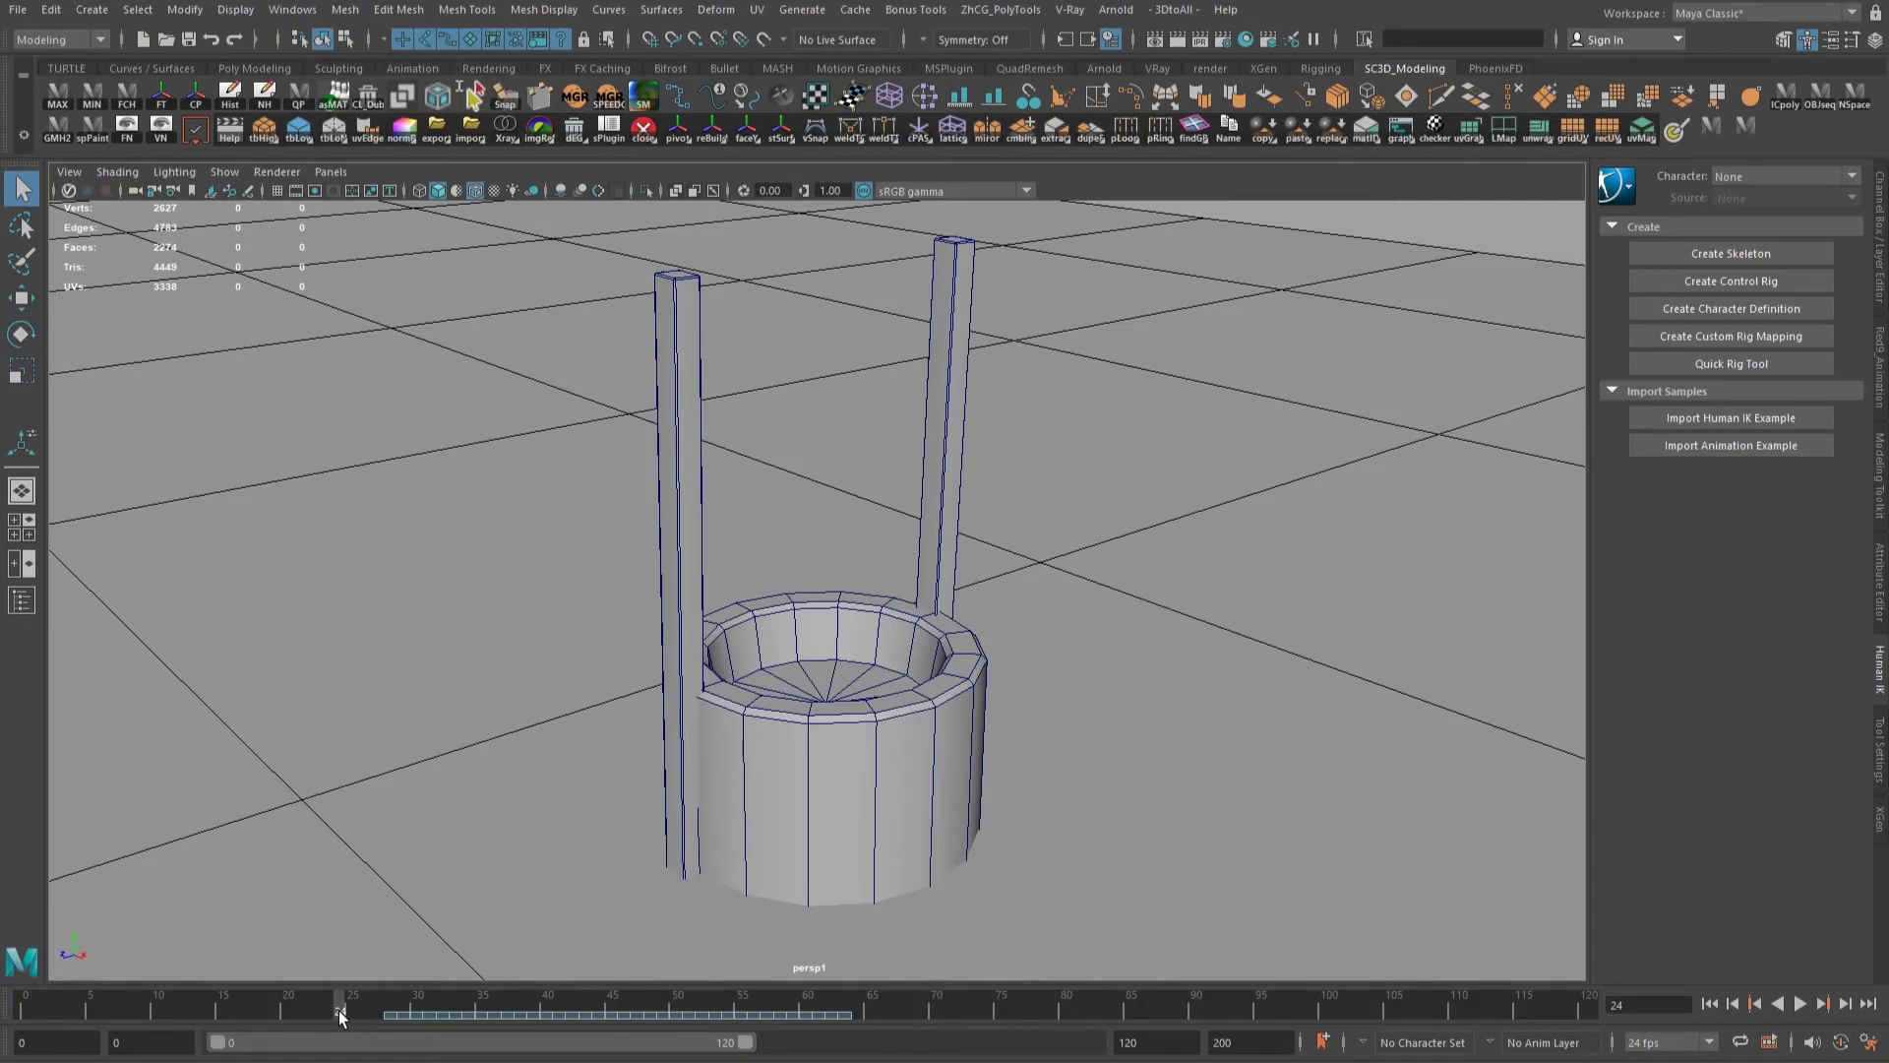
{"action": "left_click", "coordinate": [332, 1015]}
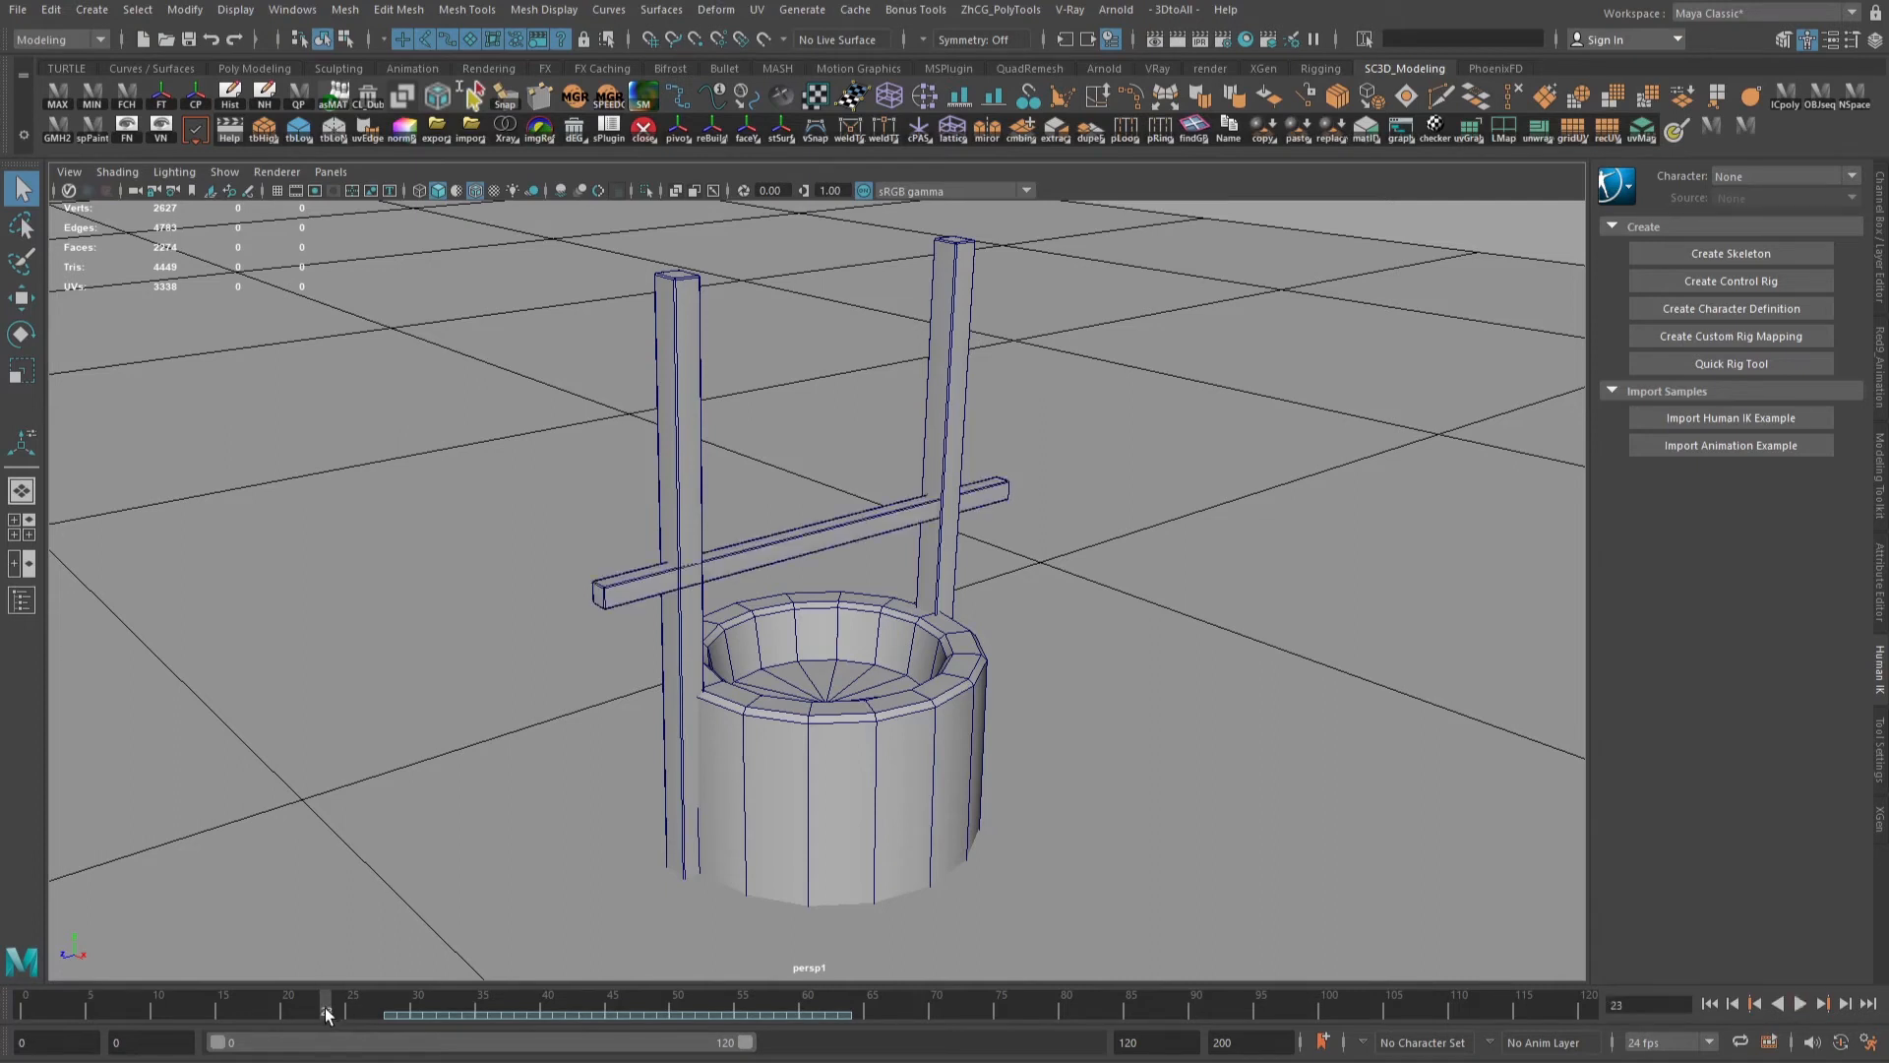
{"action": "left_click_drag", "start_coordinate": [327, 1015], "coordinate": [318, 1016]}
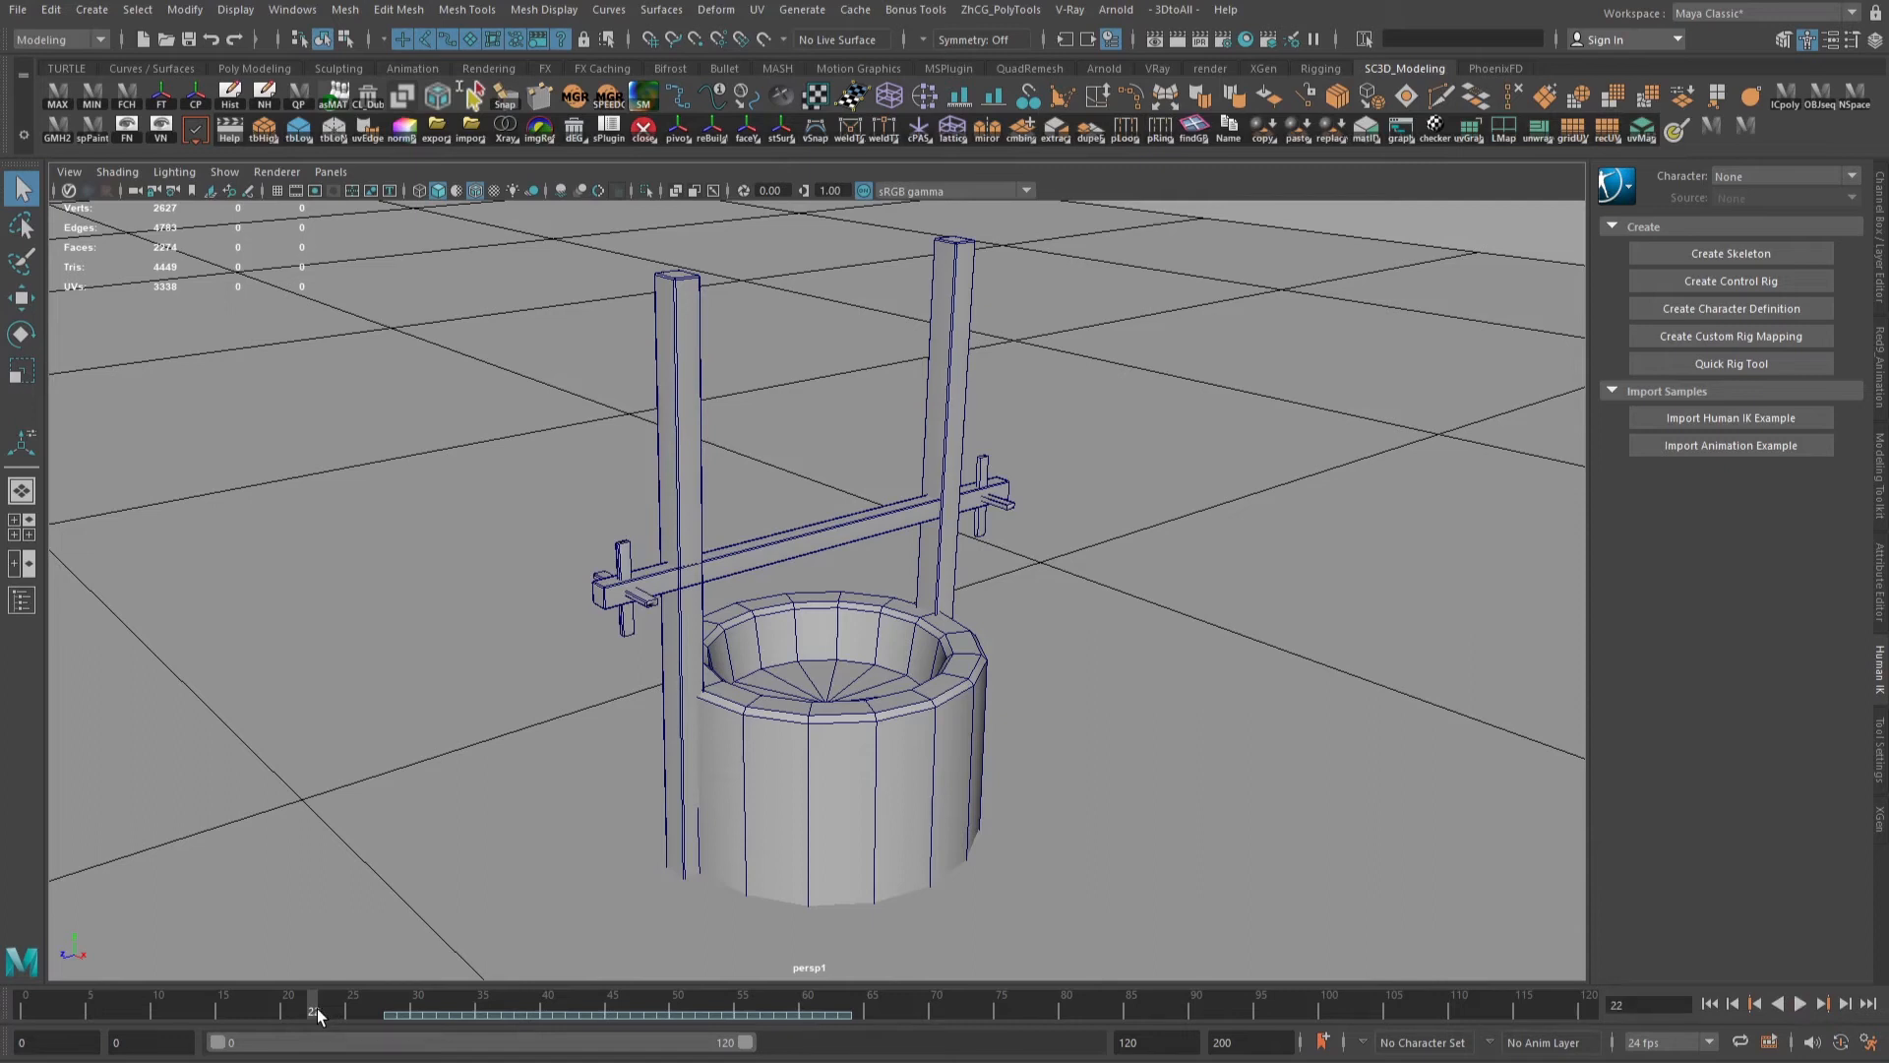
{"action": "left_click_drag", "start_coordinate": [318, 1016], "coordinate": [302, 1020]}
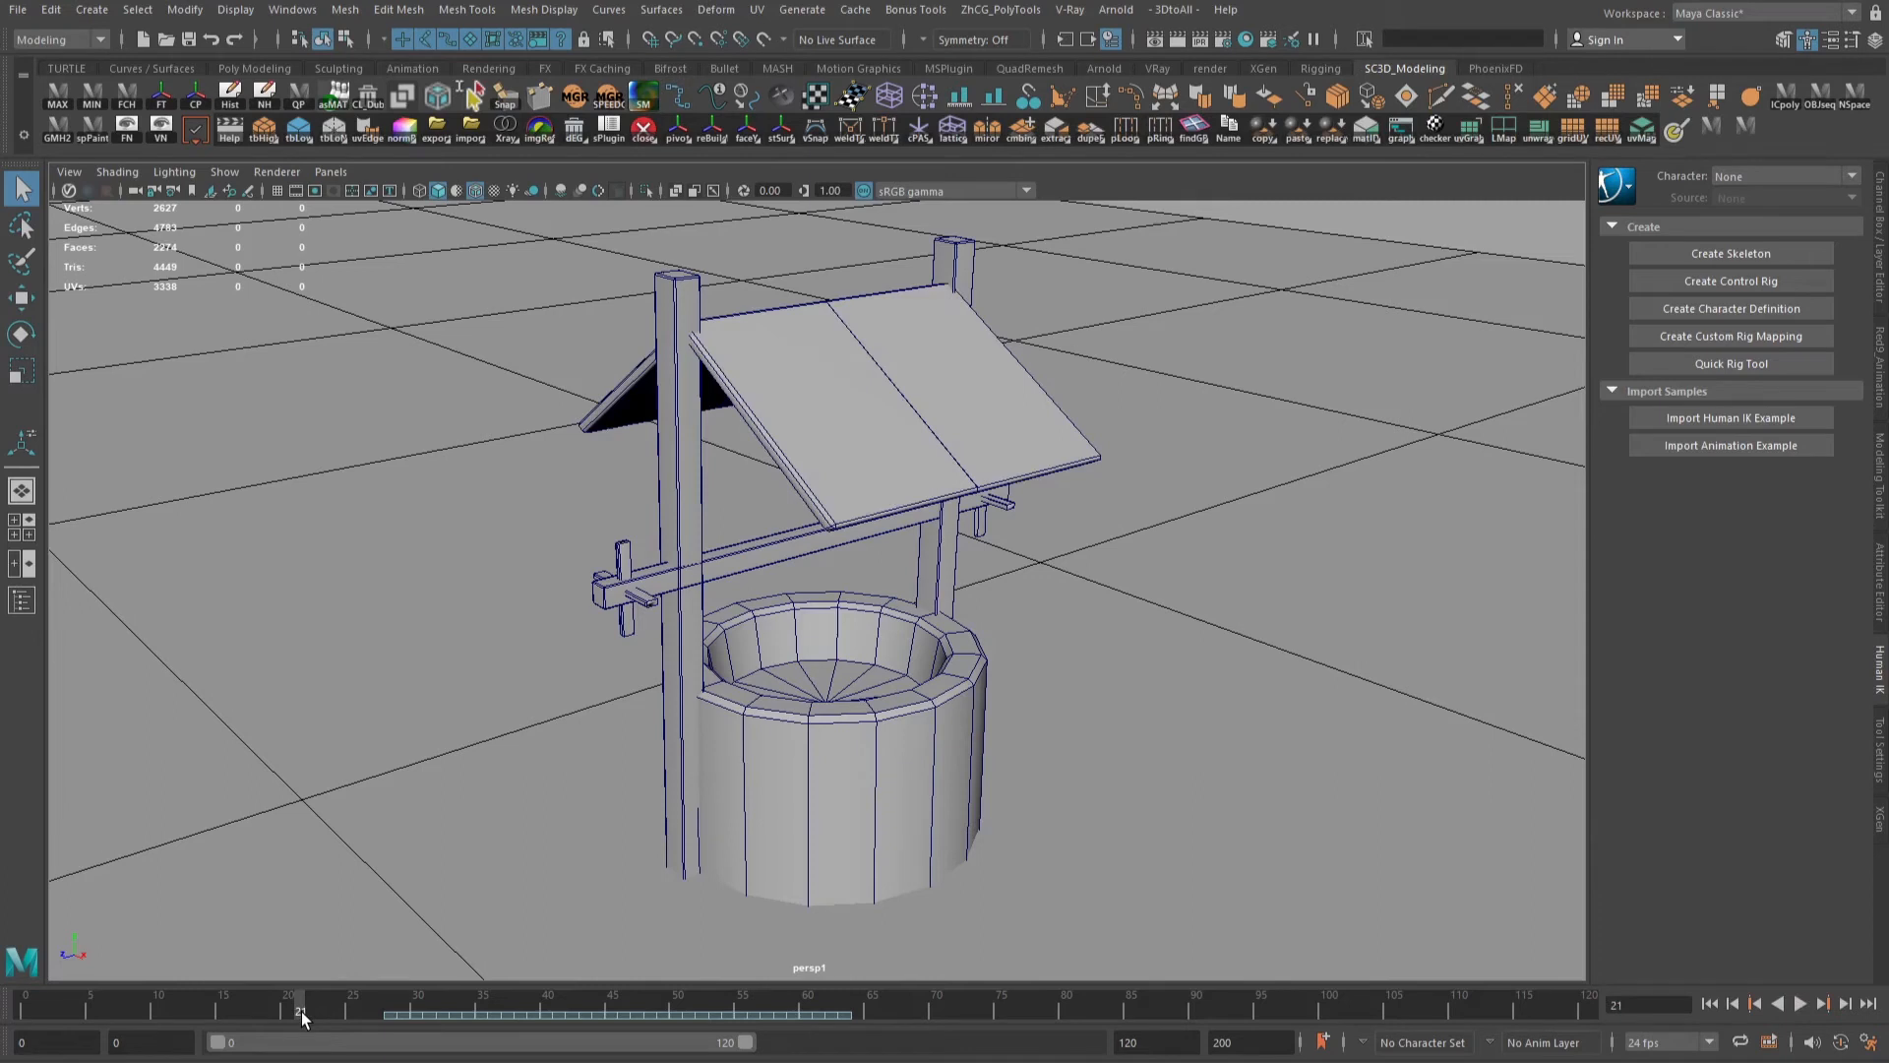
{"action": "left_click_drag", "start_coordinate": [302, 1019], "coordinate": [292, 1019]}
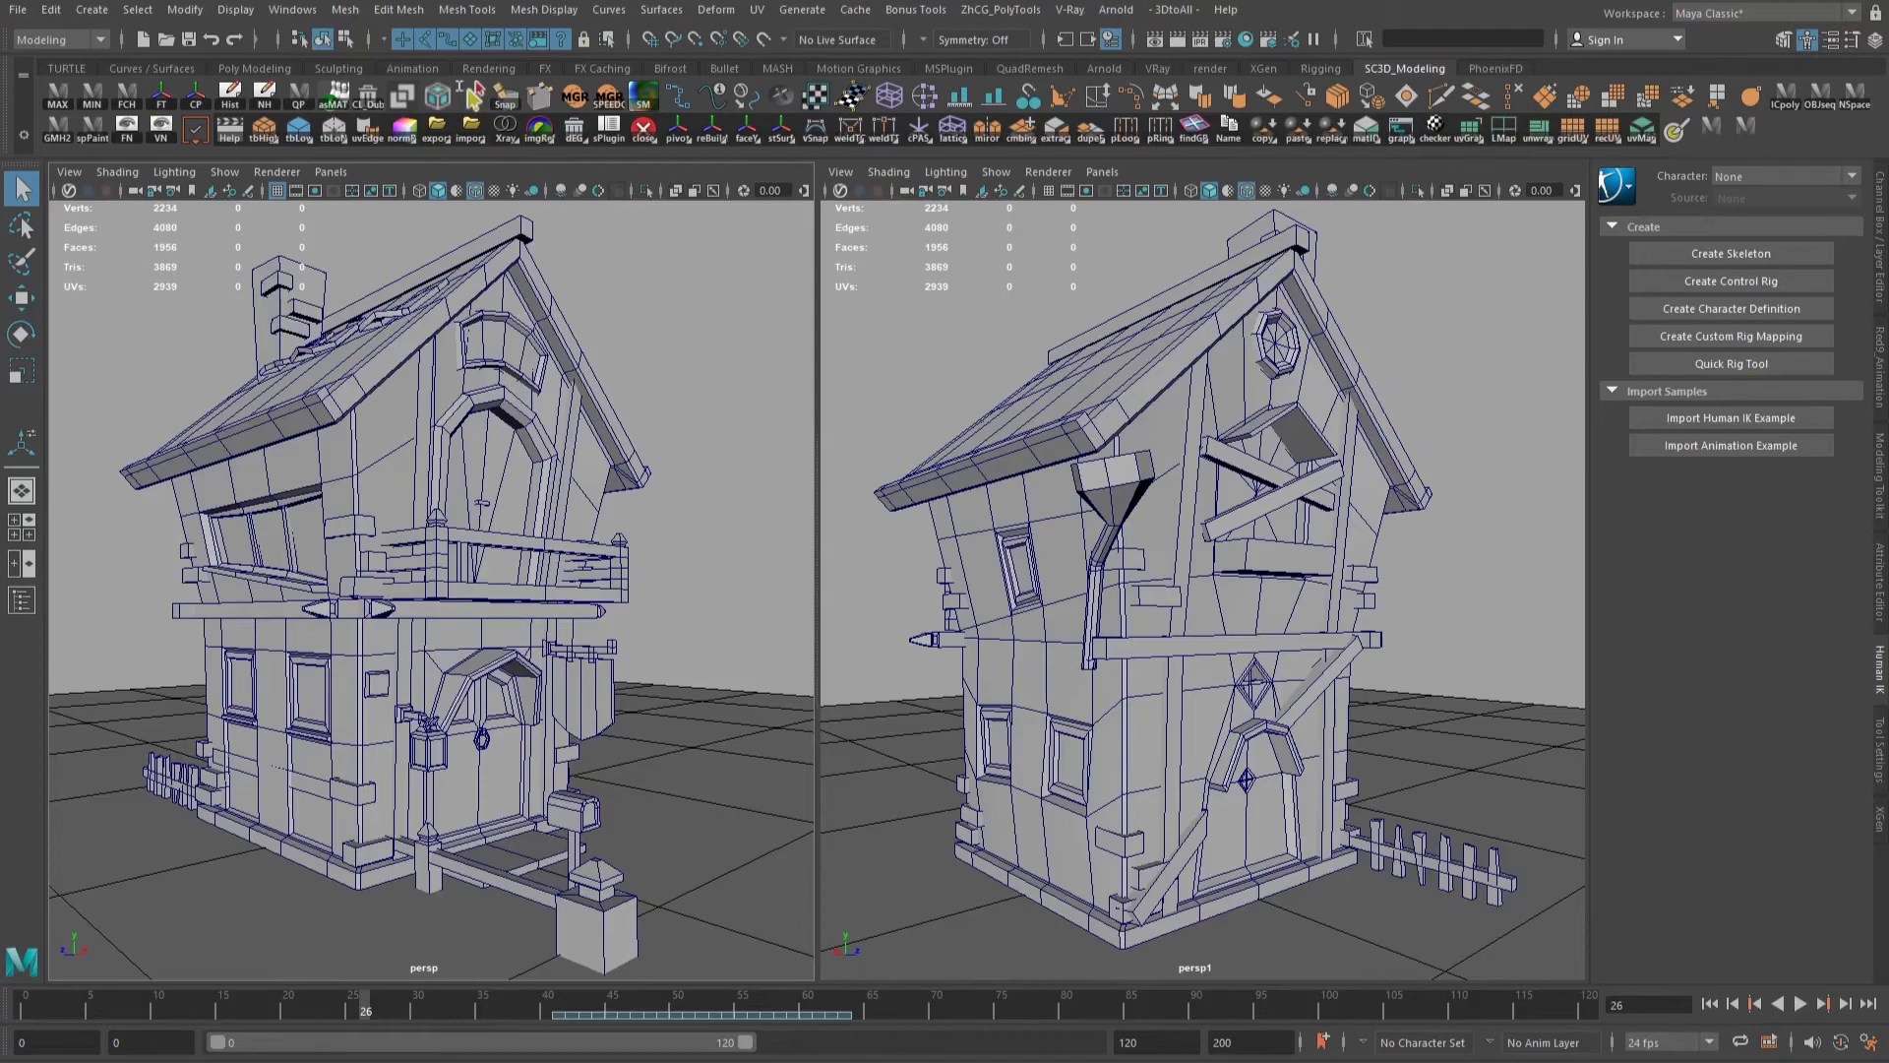
Select the tile in the strip lying on the ground beside the well and shift it slightly
{"action": "key", "text": "space"}
{"action": "scroll", "coordinate": [755, 688], "scroll_direction": "down", "scroll_amount": 5}
{"action": "left_click_drag", "start_coordinate": [755, 687], "coordinate": [866, 768], "text": "alt"}
{"action": "middle_click_drag", "start_coordinate": [630, 571], "coordinate": [842, 789], "text": "alt"}
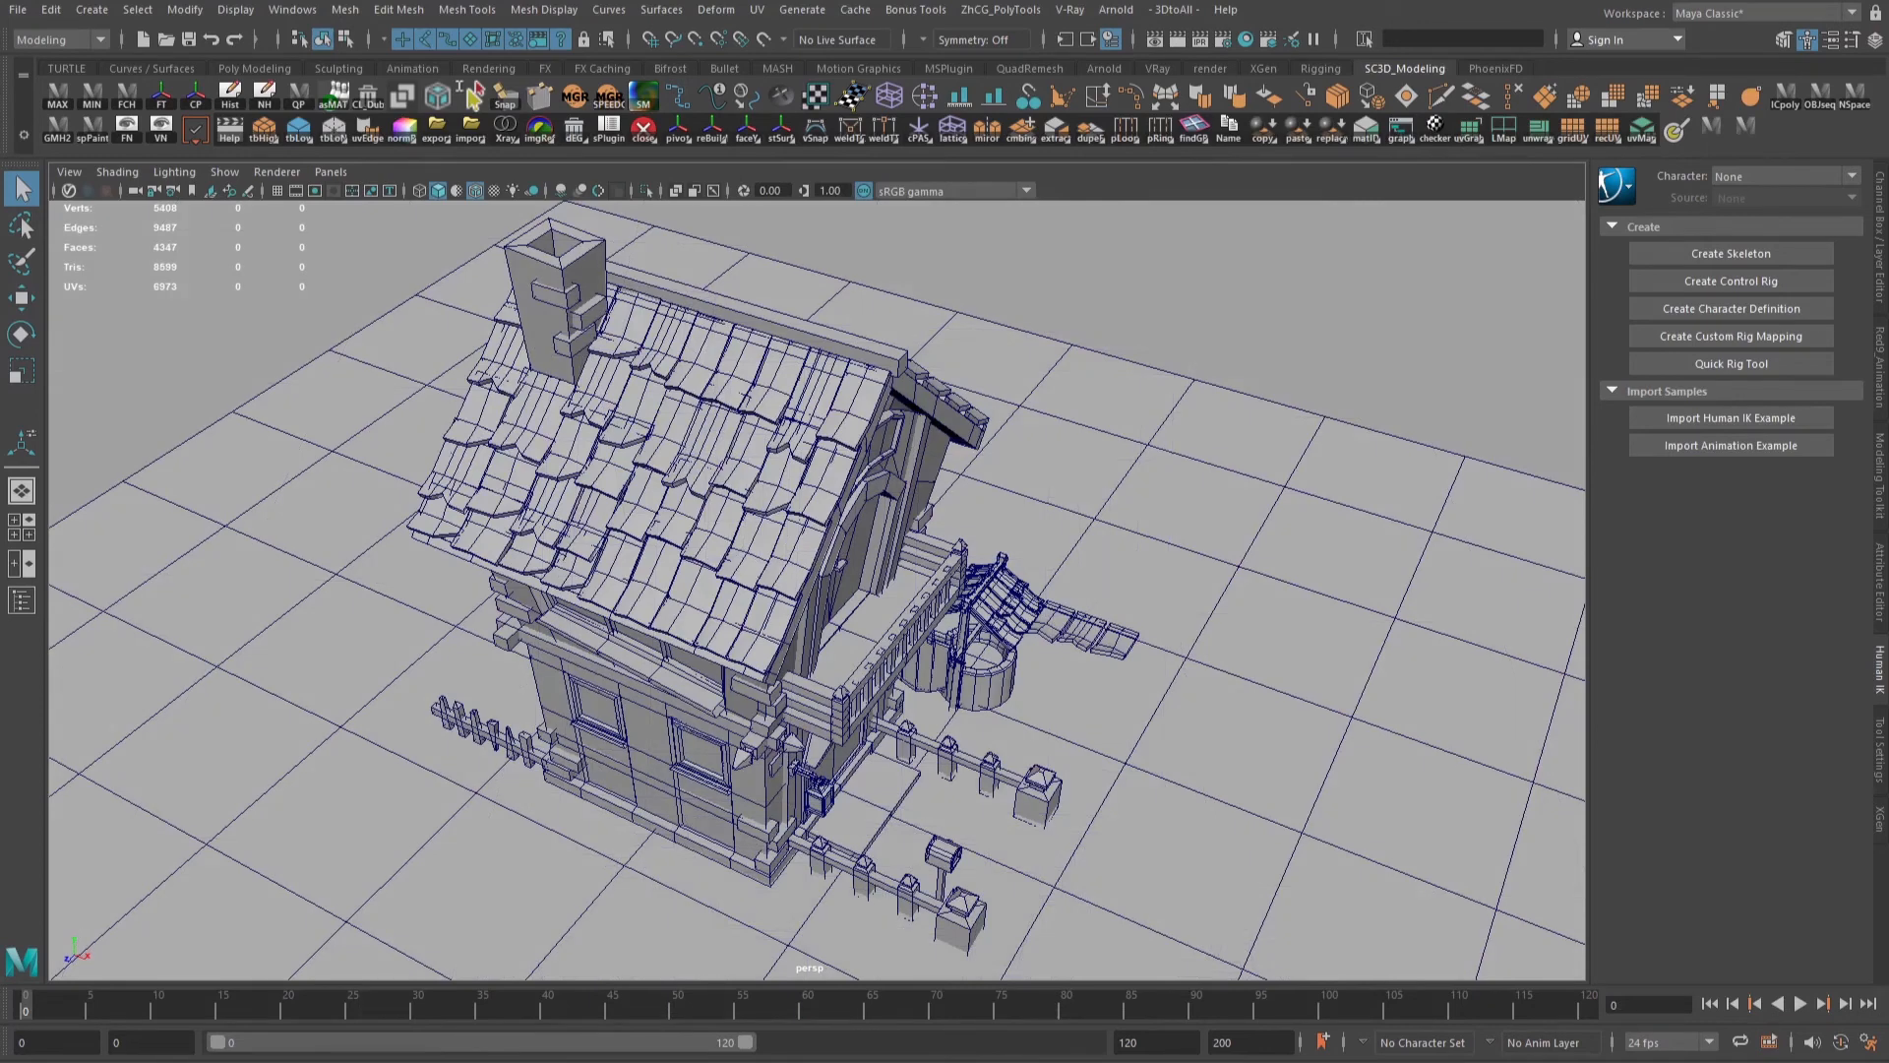
{"action": "left_click_drag", "start_coordinate": [1091, 599], "coordinate": [1043, 696]}
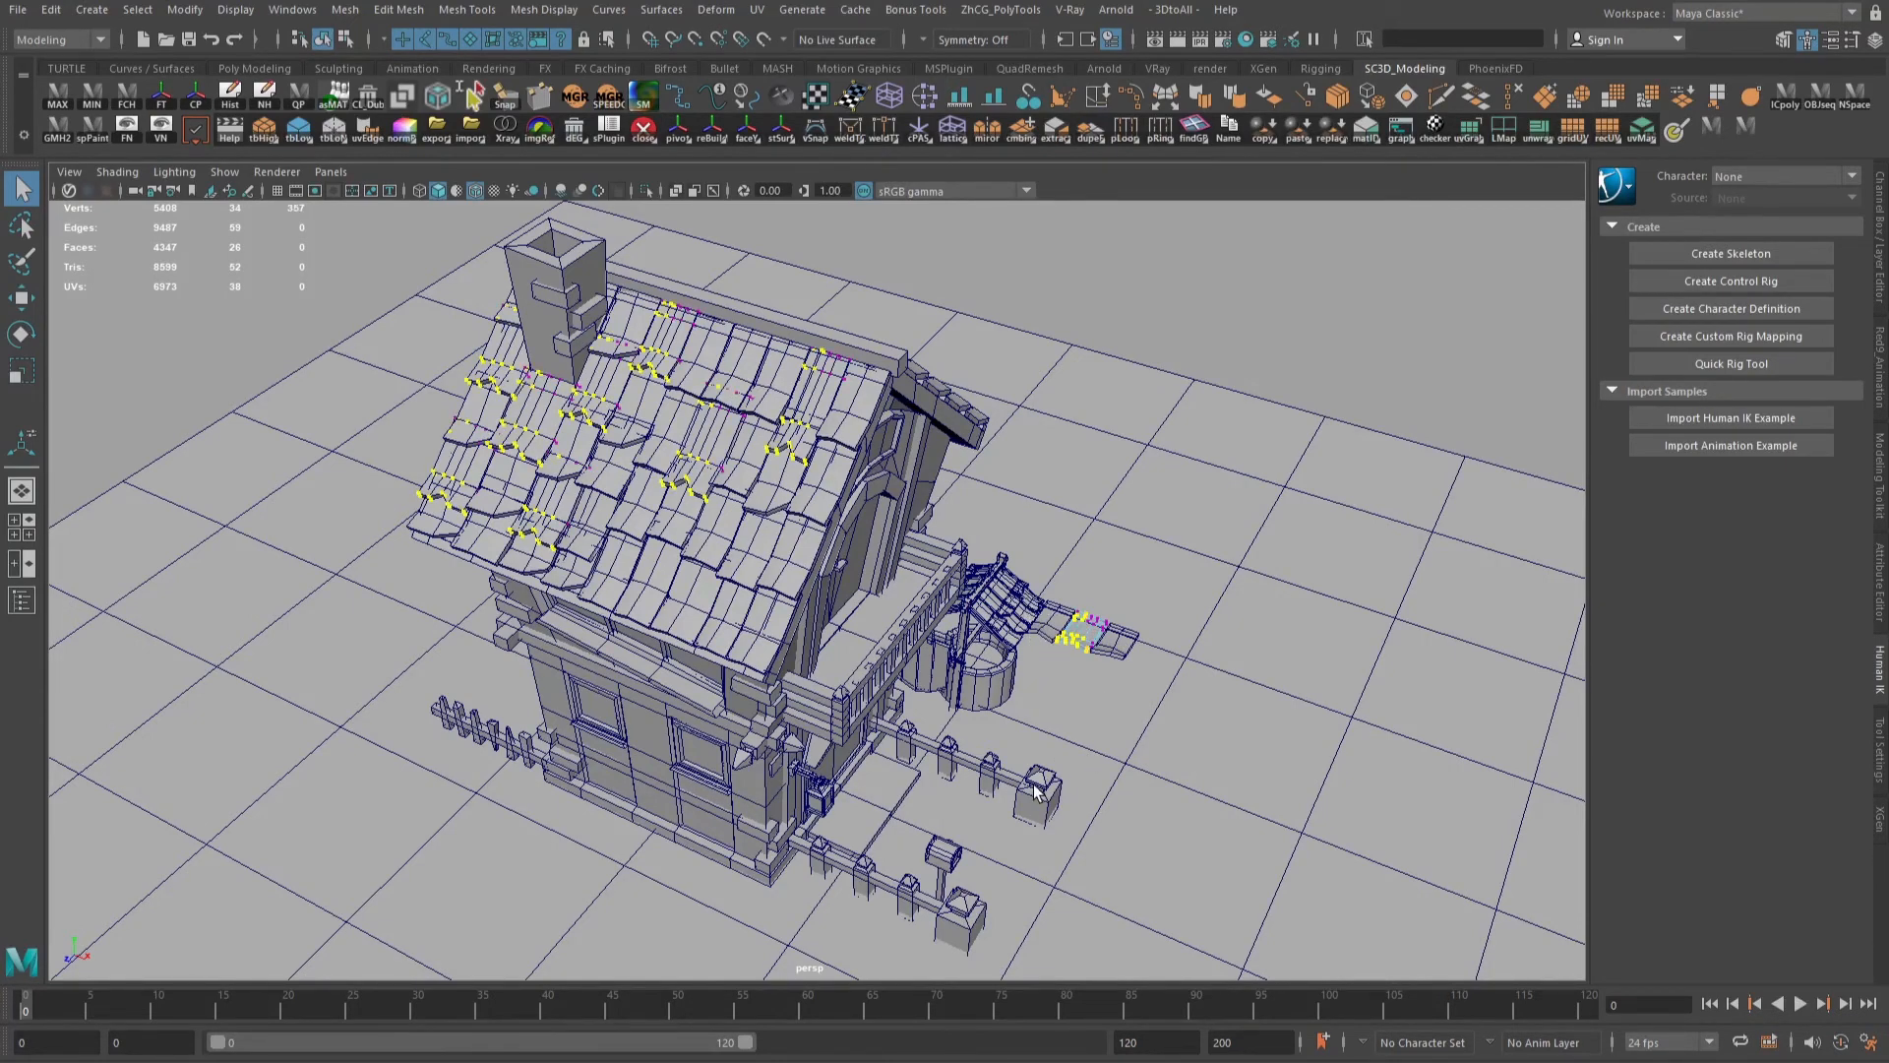
{"action": "key", "text": "w"}
{"action": "middle_click_drag", "start_coordinate": [1120, 687], "coordinate": [1156, 675]}
{"action": "key", "text": "q"}
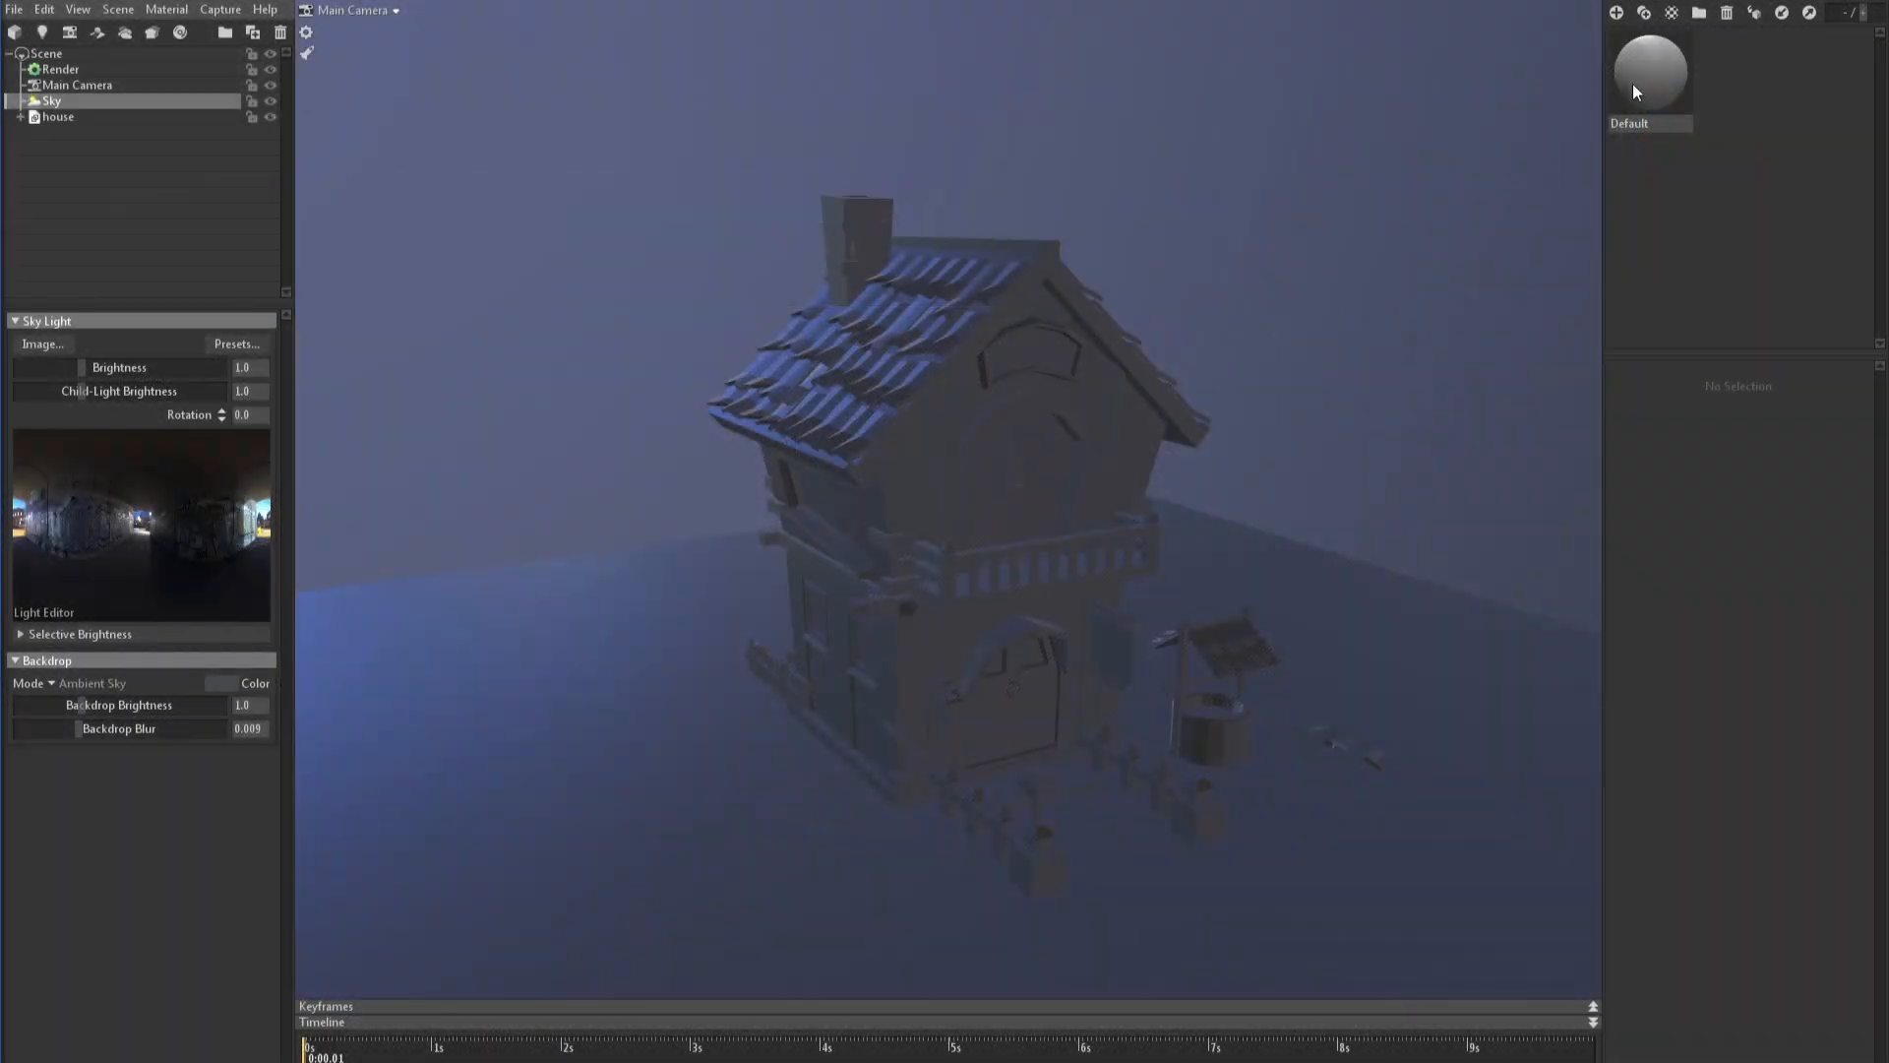
In Marmoset Toolbag, set the Default material's roughness to 1.0 and light the scene with the Hedge Row sky preset
{"action": "left_click", "coordinate": [1634, 86]}
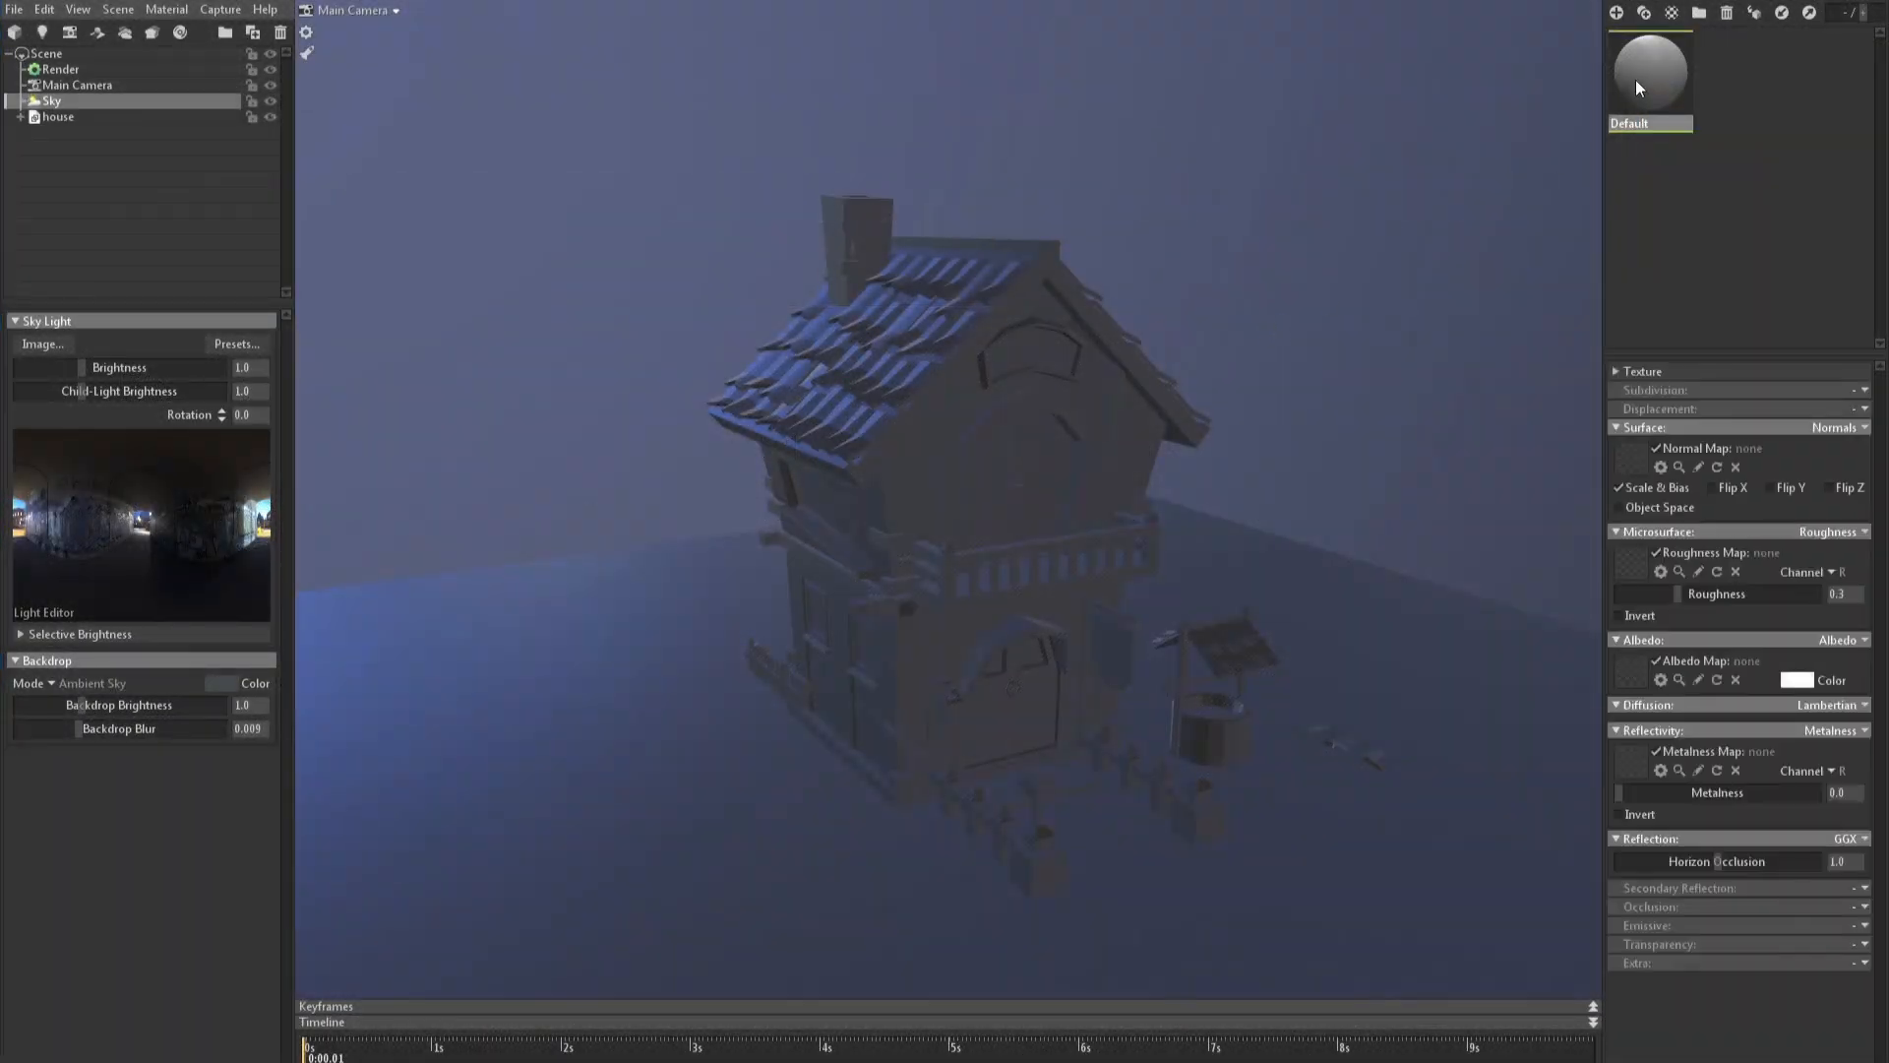
{"action": "left_click_drag", "start_coordinate": [1679, 595], "coordinate": [1882, 595]}
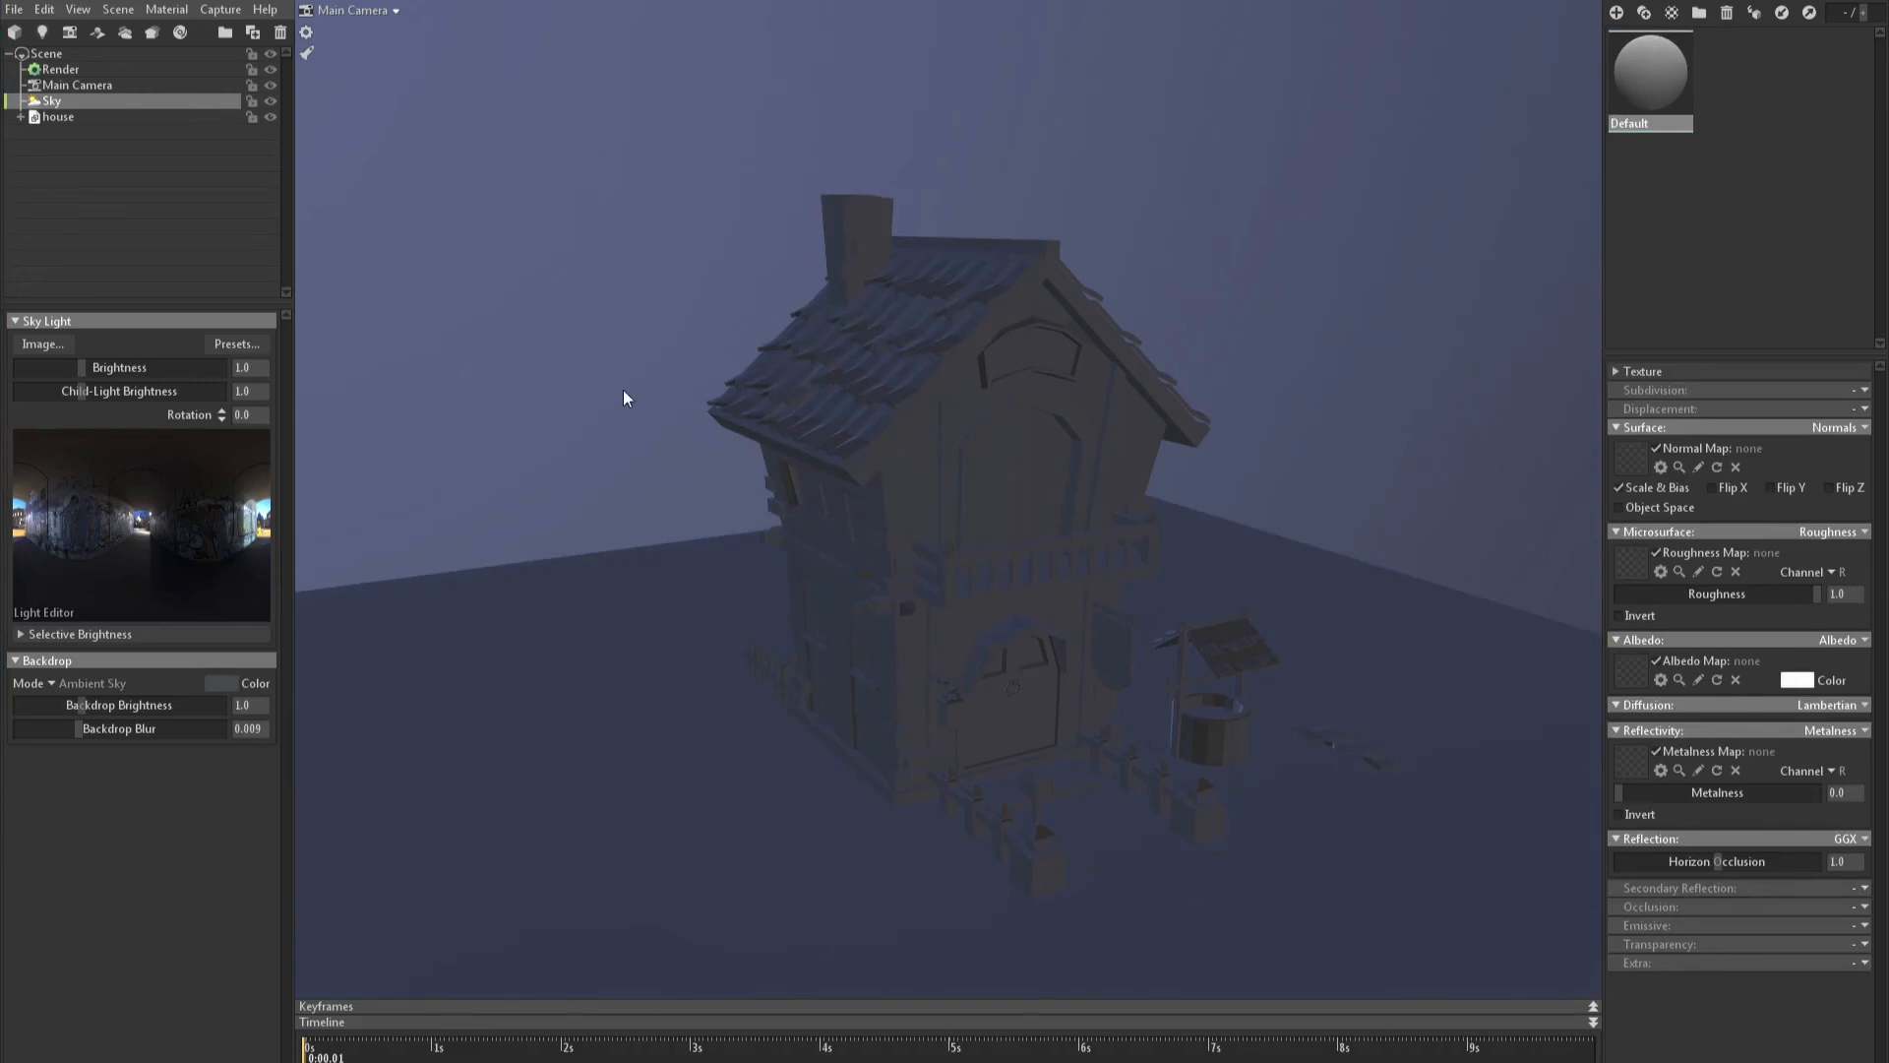
{"action": "left_click", "coordinate": [240, 341]}
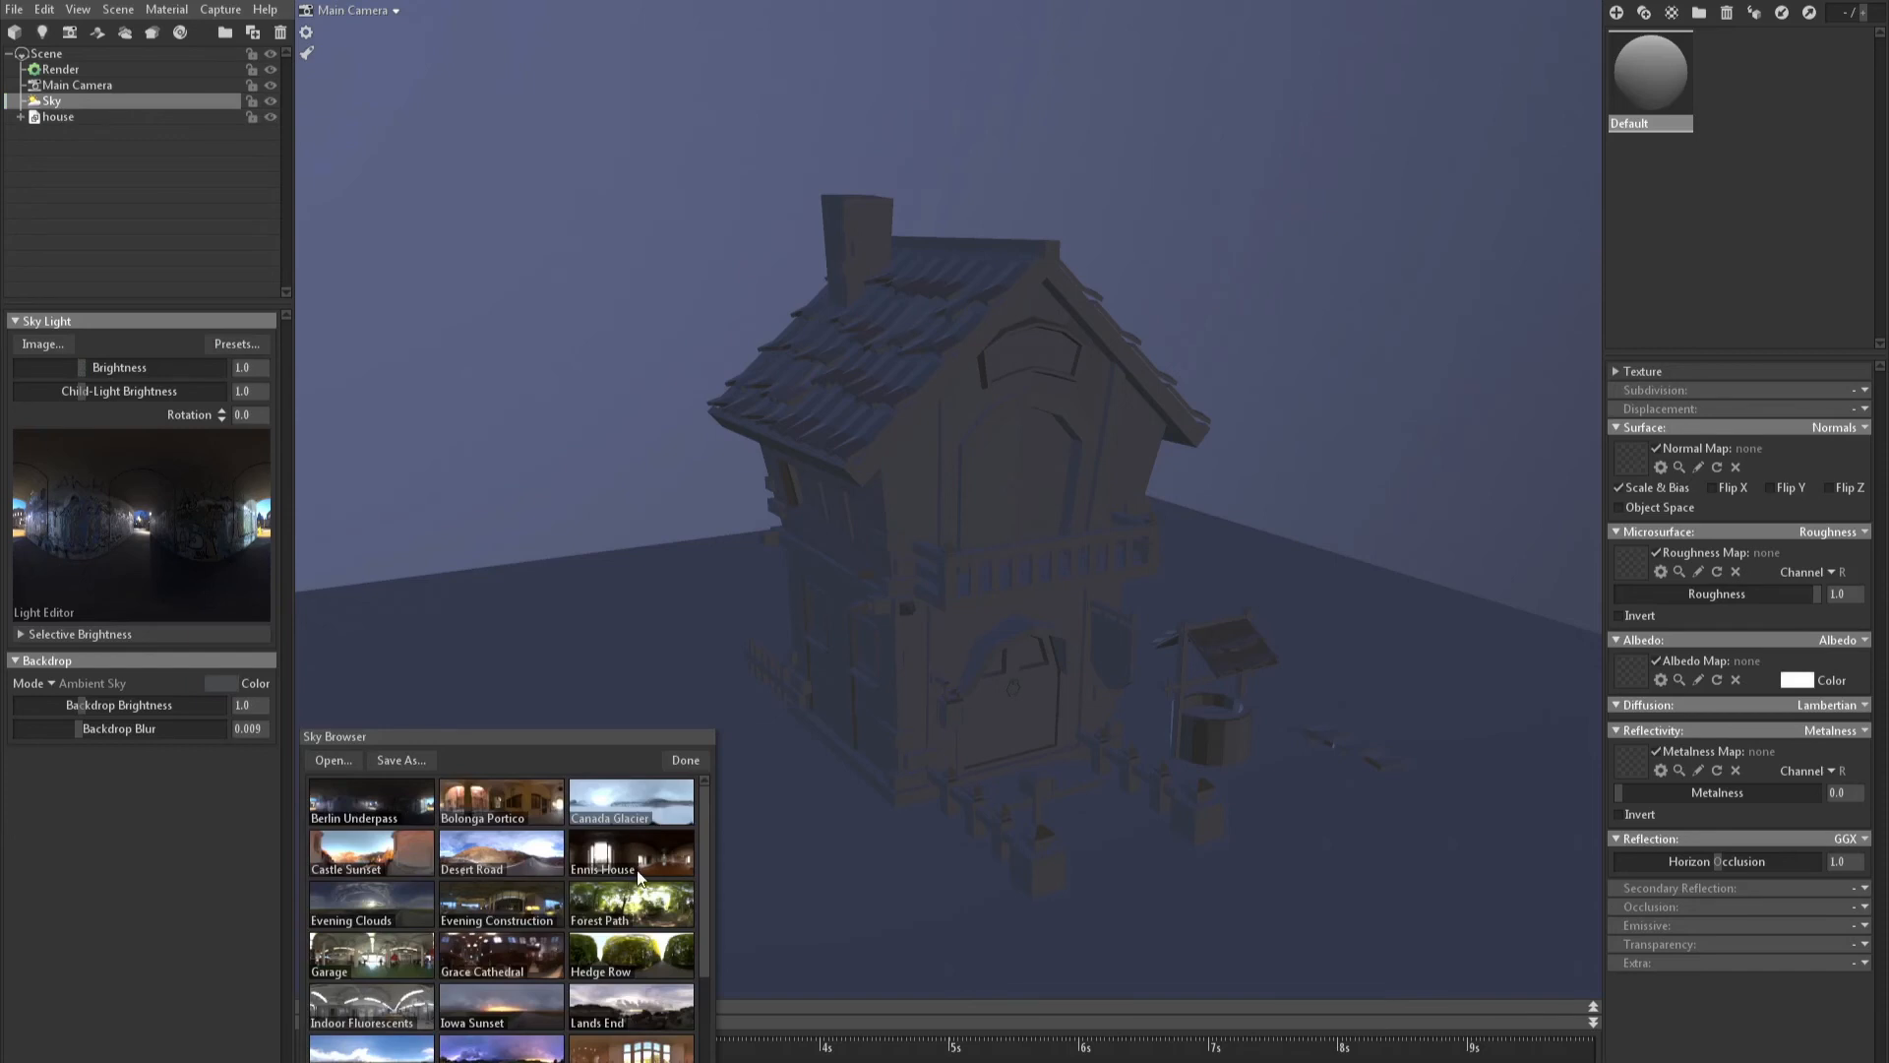
{"action": "left_click", "coordinate": [641, 948]}
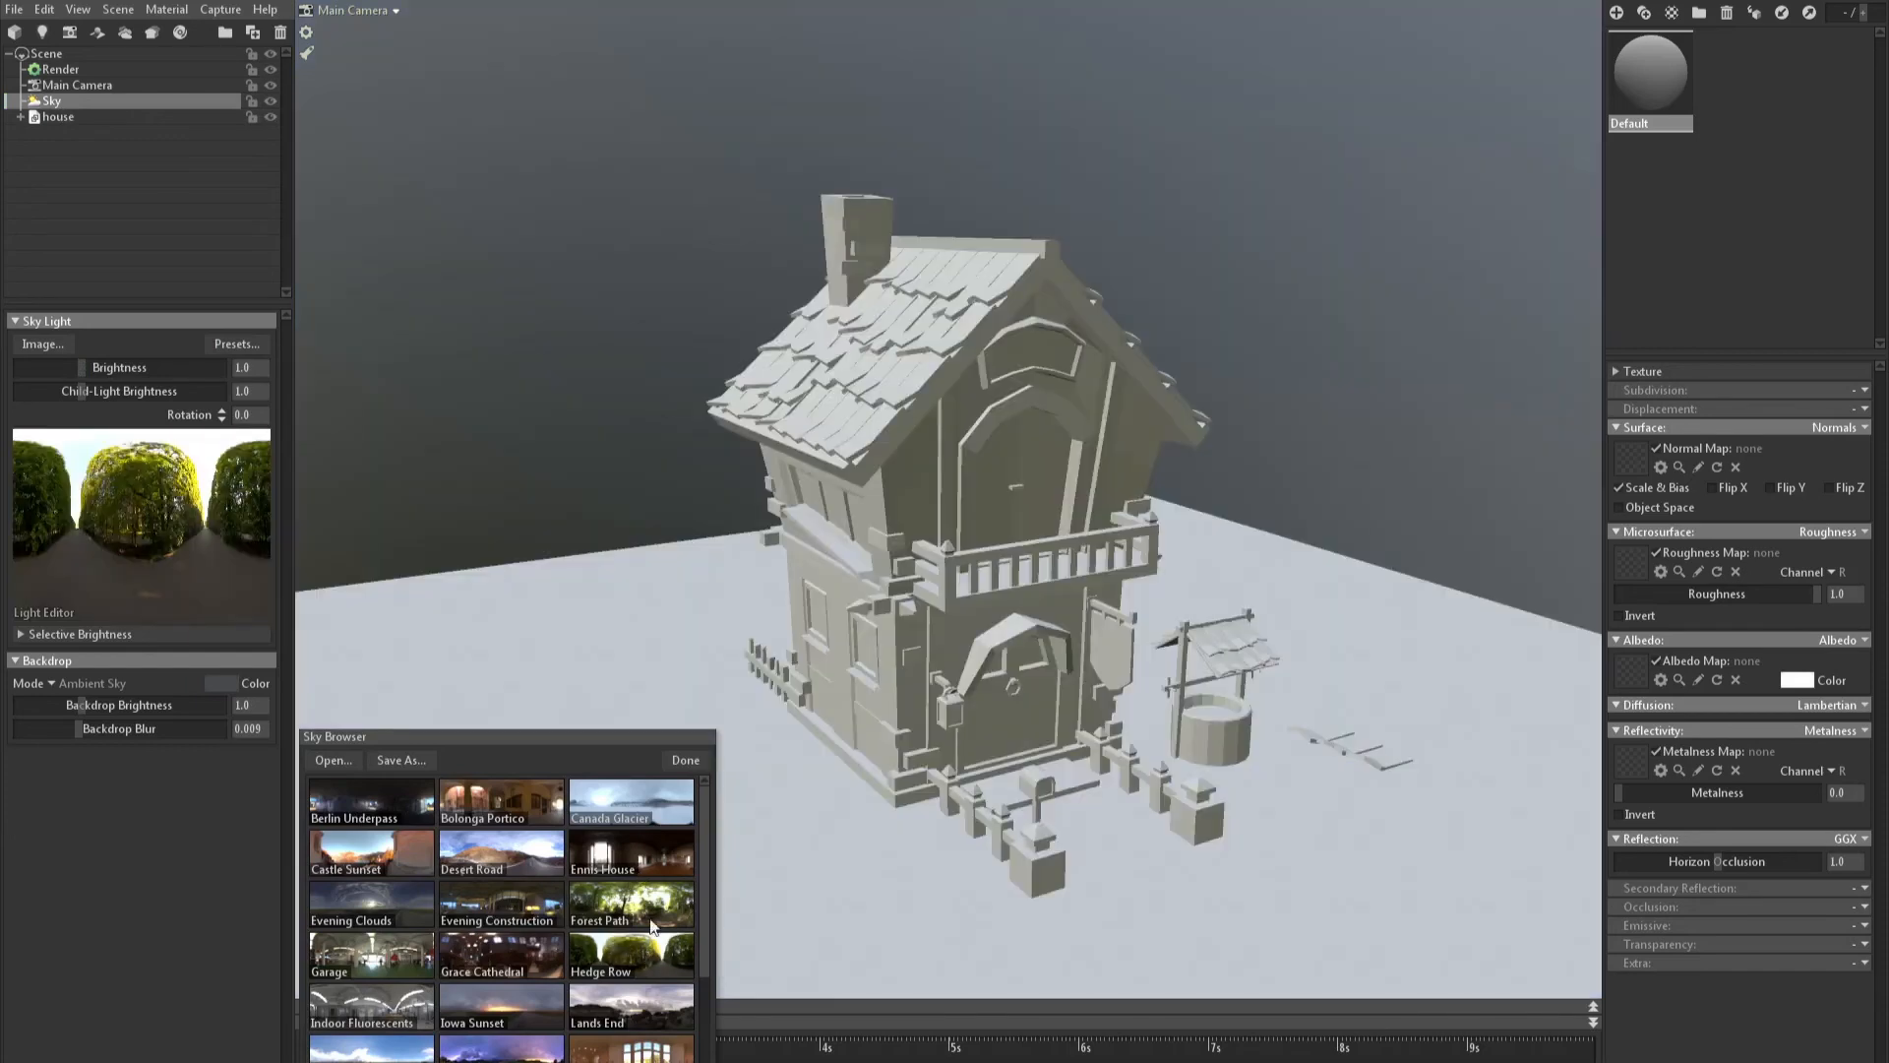
{"action": "left_click", "coordinate": [677, 757]}
Set the sky's backdrop colour to white and its backdrop brightness to 100
{"action": "left_click", "coordinate": [221, 683]}
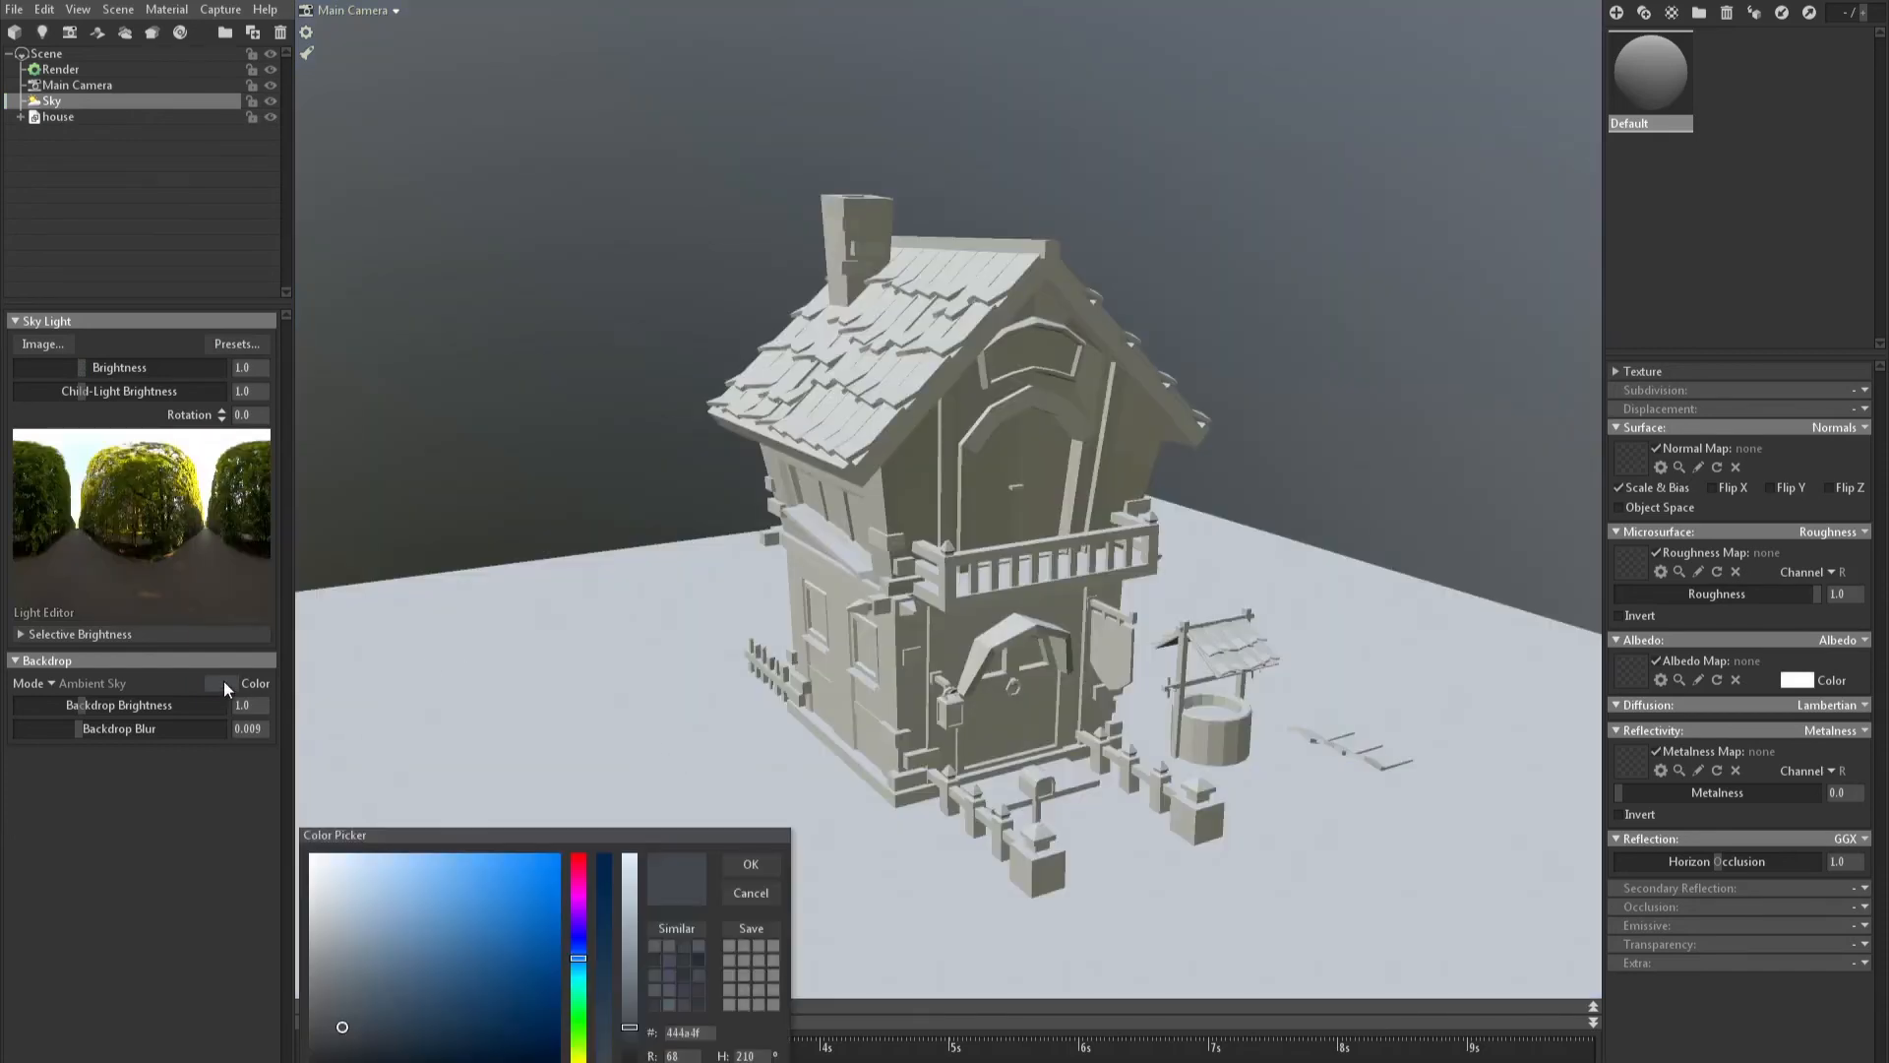
{"action": "left_click", "coordinate": [748, 866]}
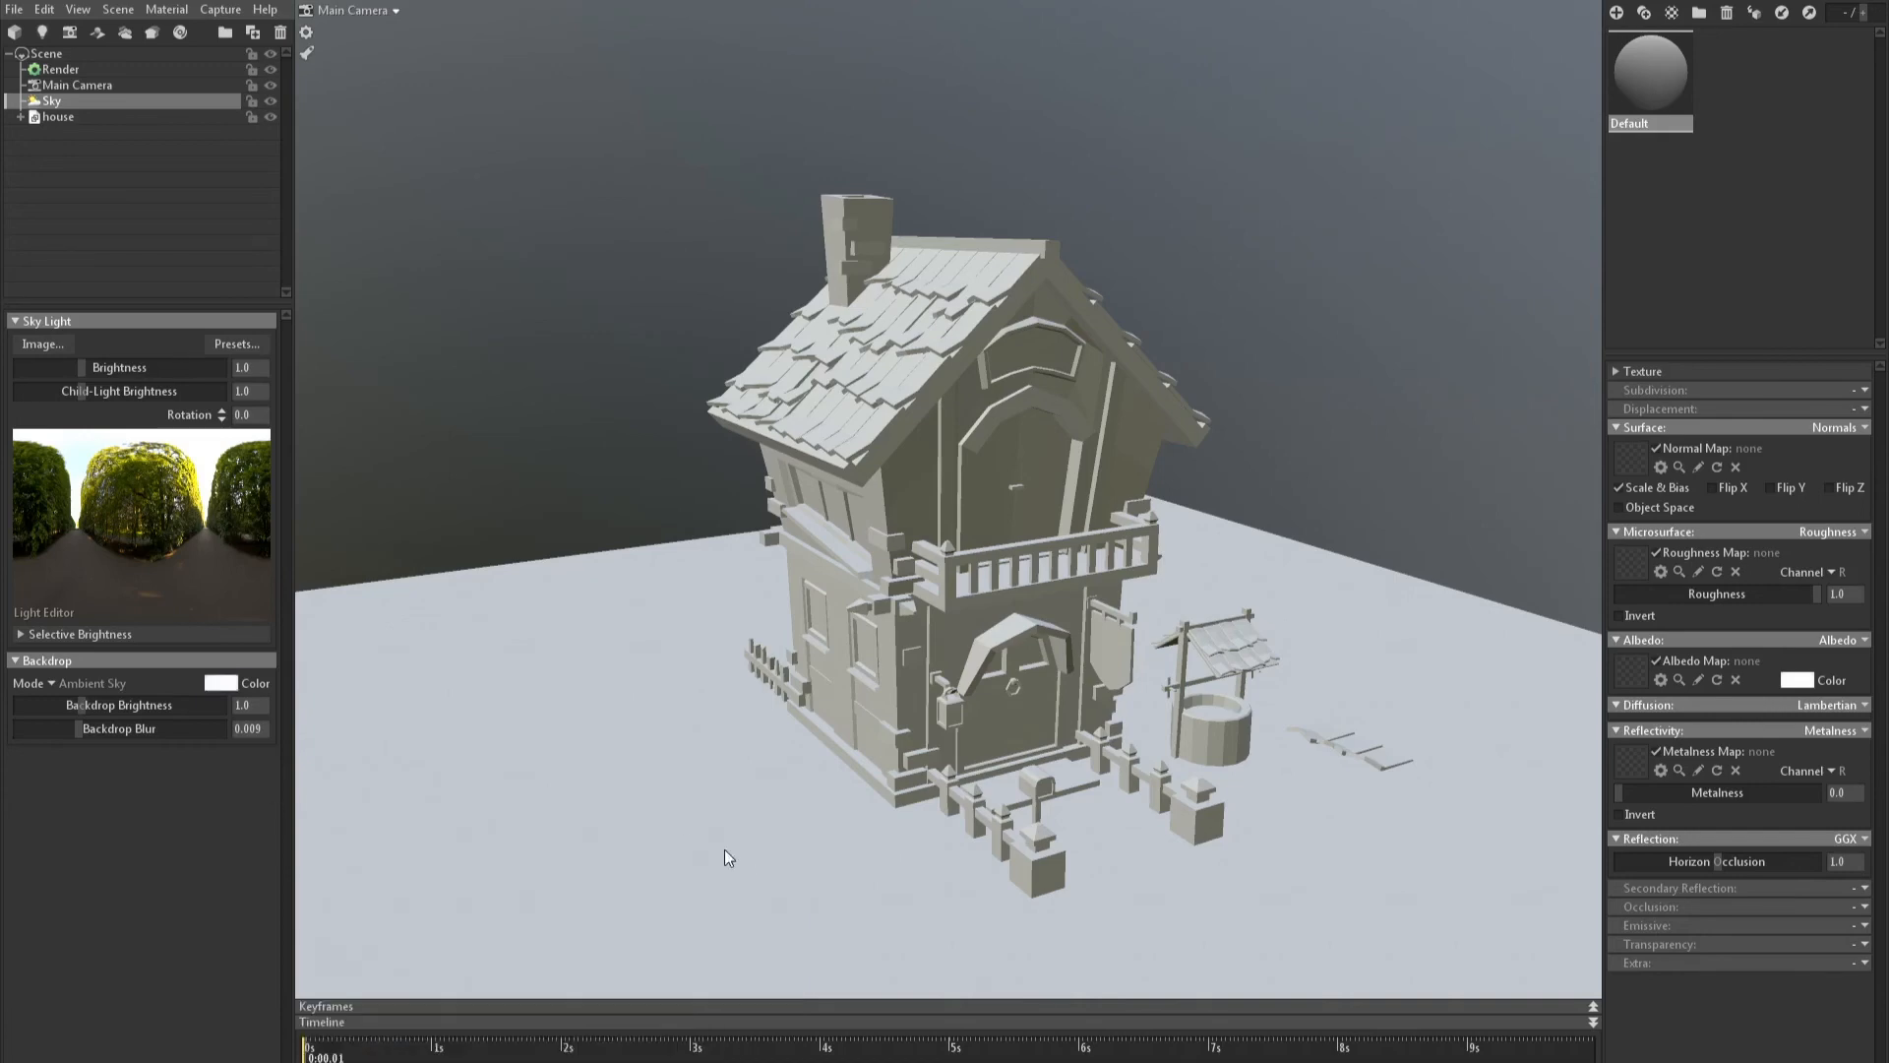
{"action": "left_click_drag", "start_coordinate": [83, 705], "coordinate": [258, 709]}
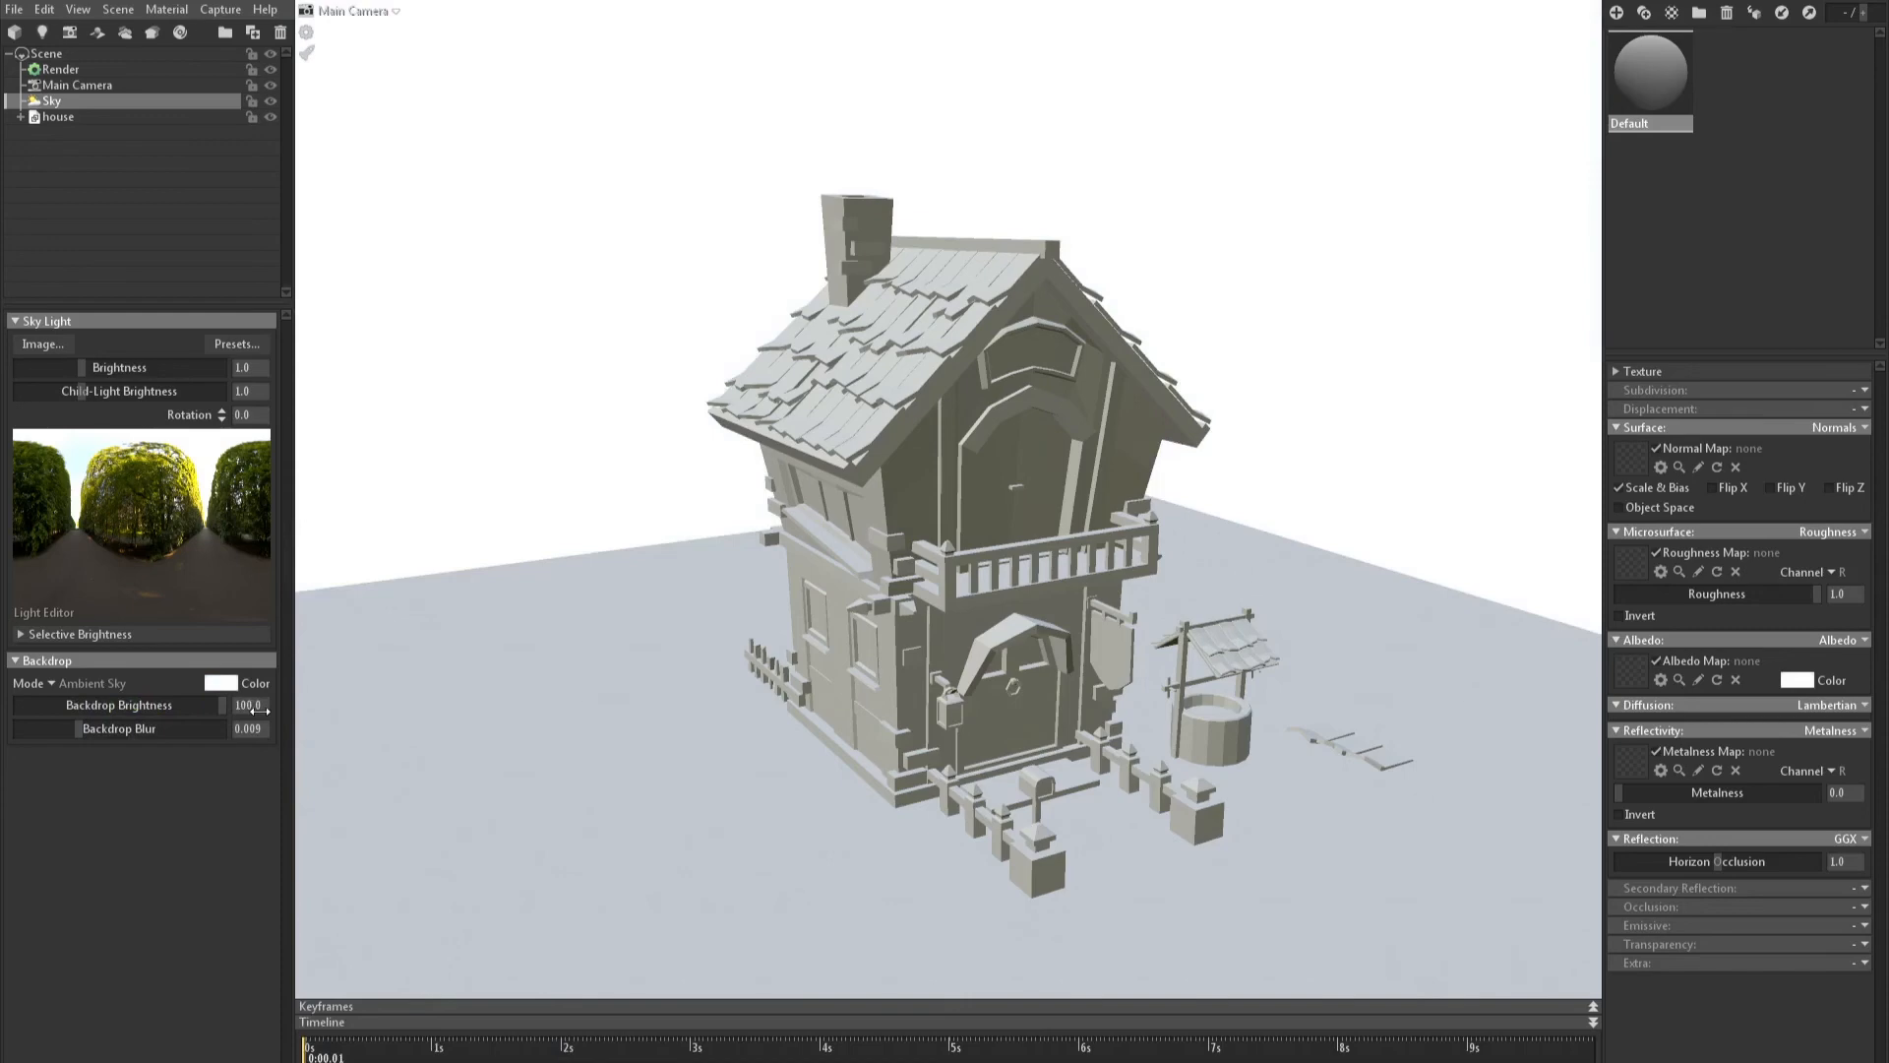
Enable the wireframe in the render settings with a black line colour and a strength of 1.0
{"action": "left_click", "coordinate": [60, 69]}
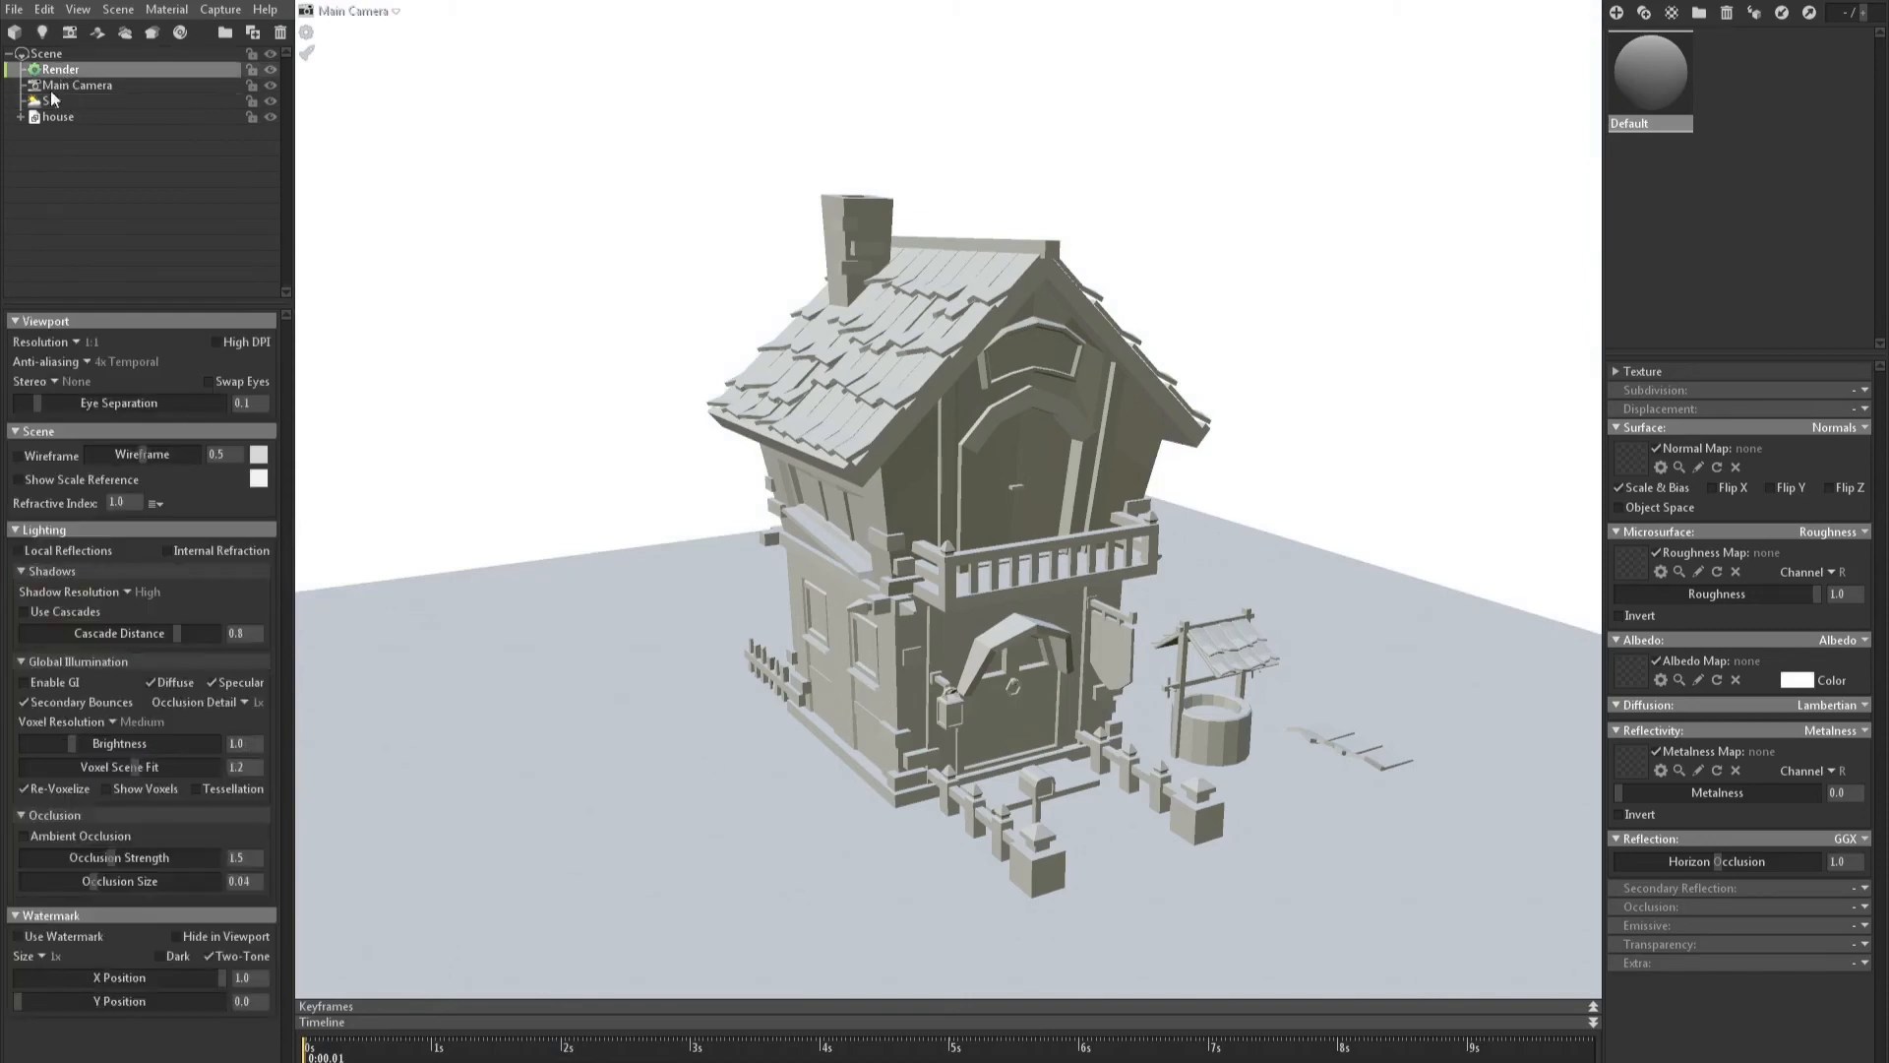
{"action": "left_click", "coordinate": [59, 453]}
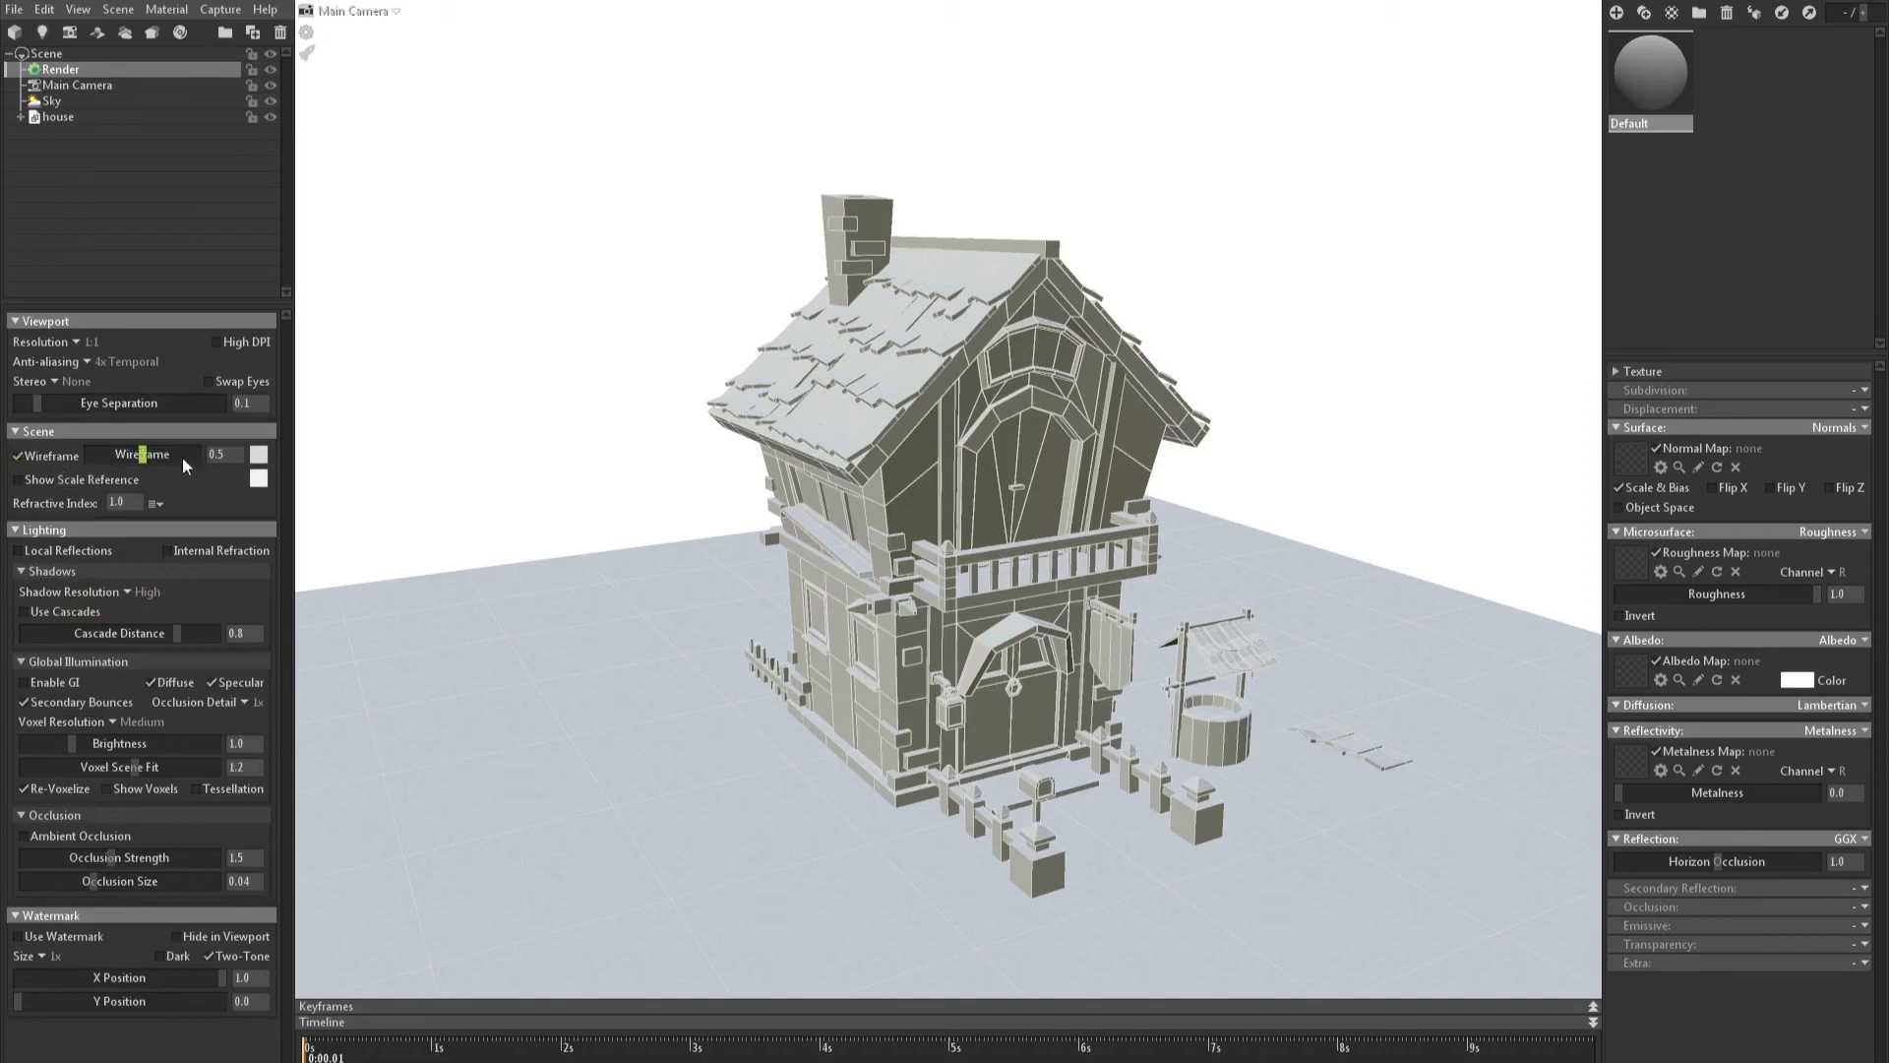
{"action": "left_click", "coordinate": [259, 455]}
{"action": "left_click", "coordinate": [380, 977]}
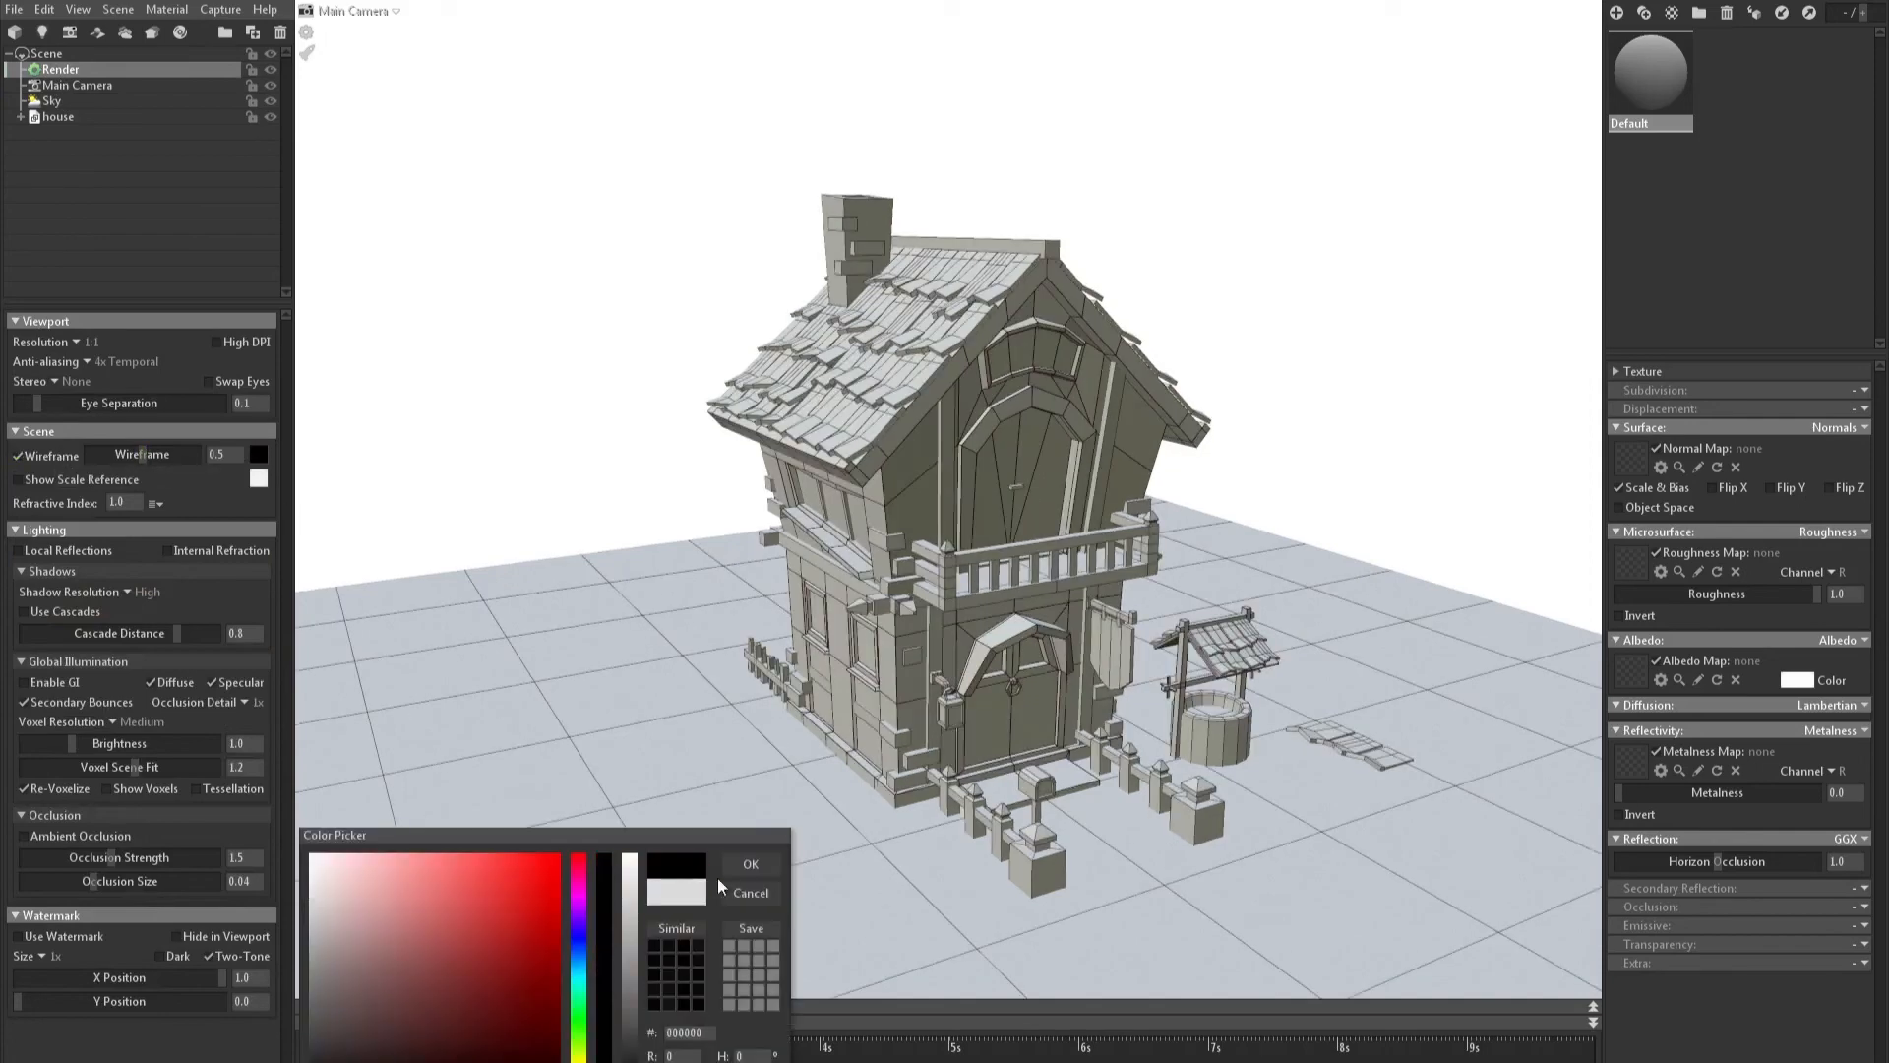
{"action": "left_click", "coordinate": [751, 864]}
{"action": "left_click_drag", "start_coordinate": [143, 454], "coordinate": [205, 455]}
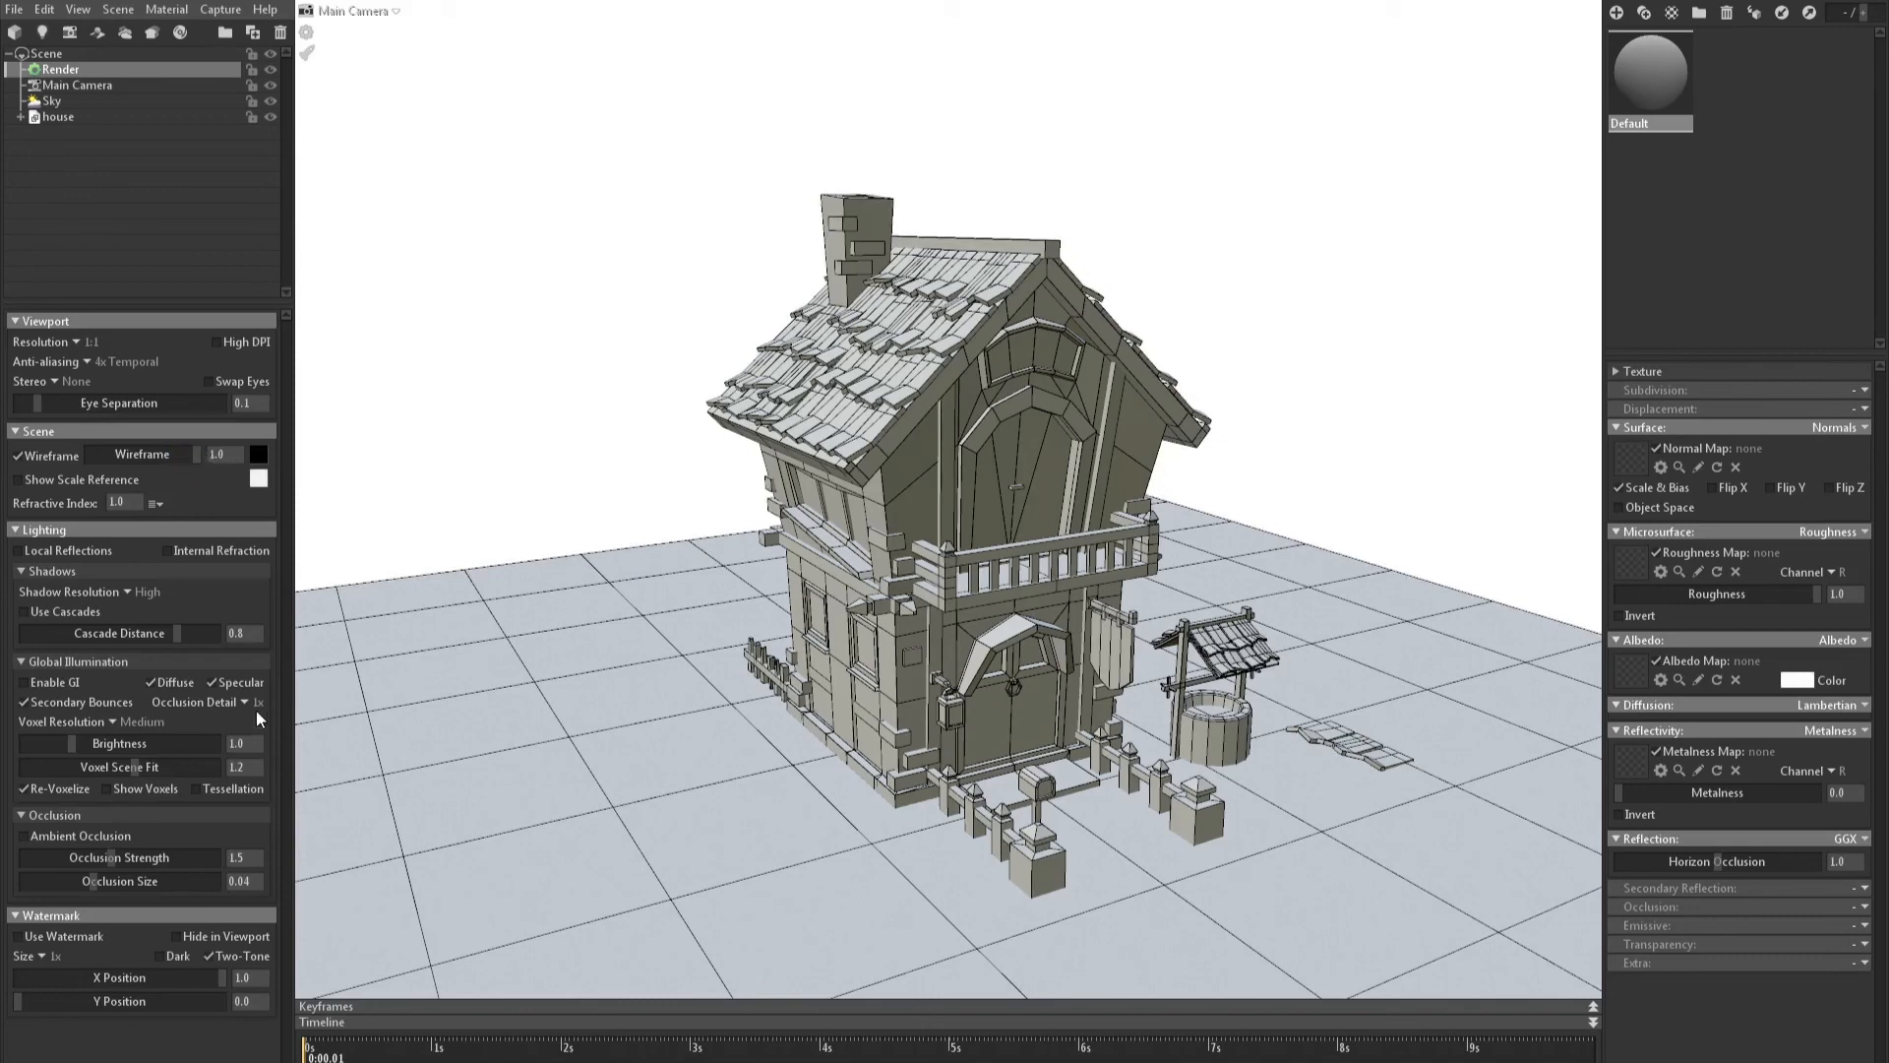
Enable ambient occlusion with an occlusion strength of 5.228 and an occlusion size of 0.007
{"action": "left_click", "coordinate": [103, 836]}
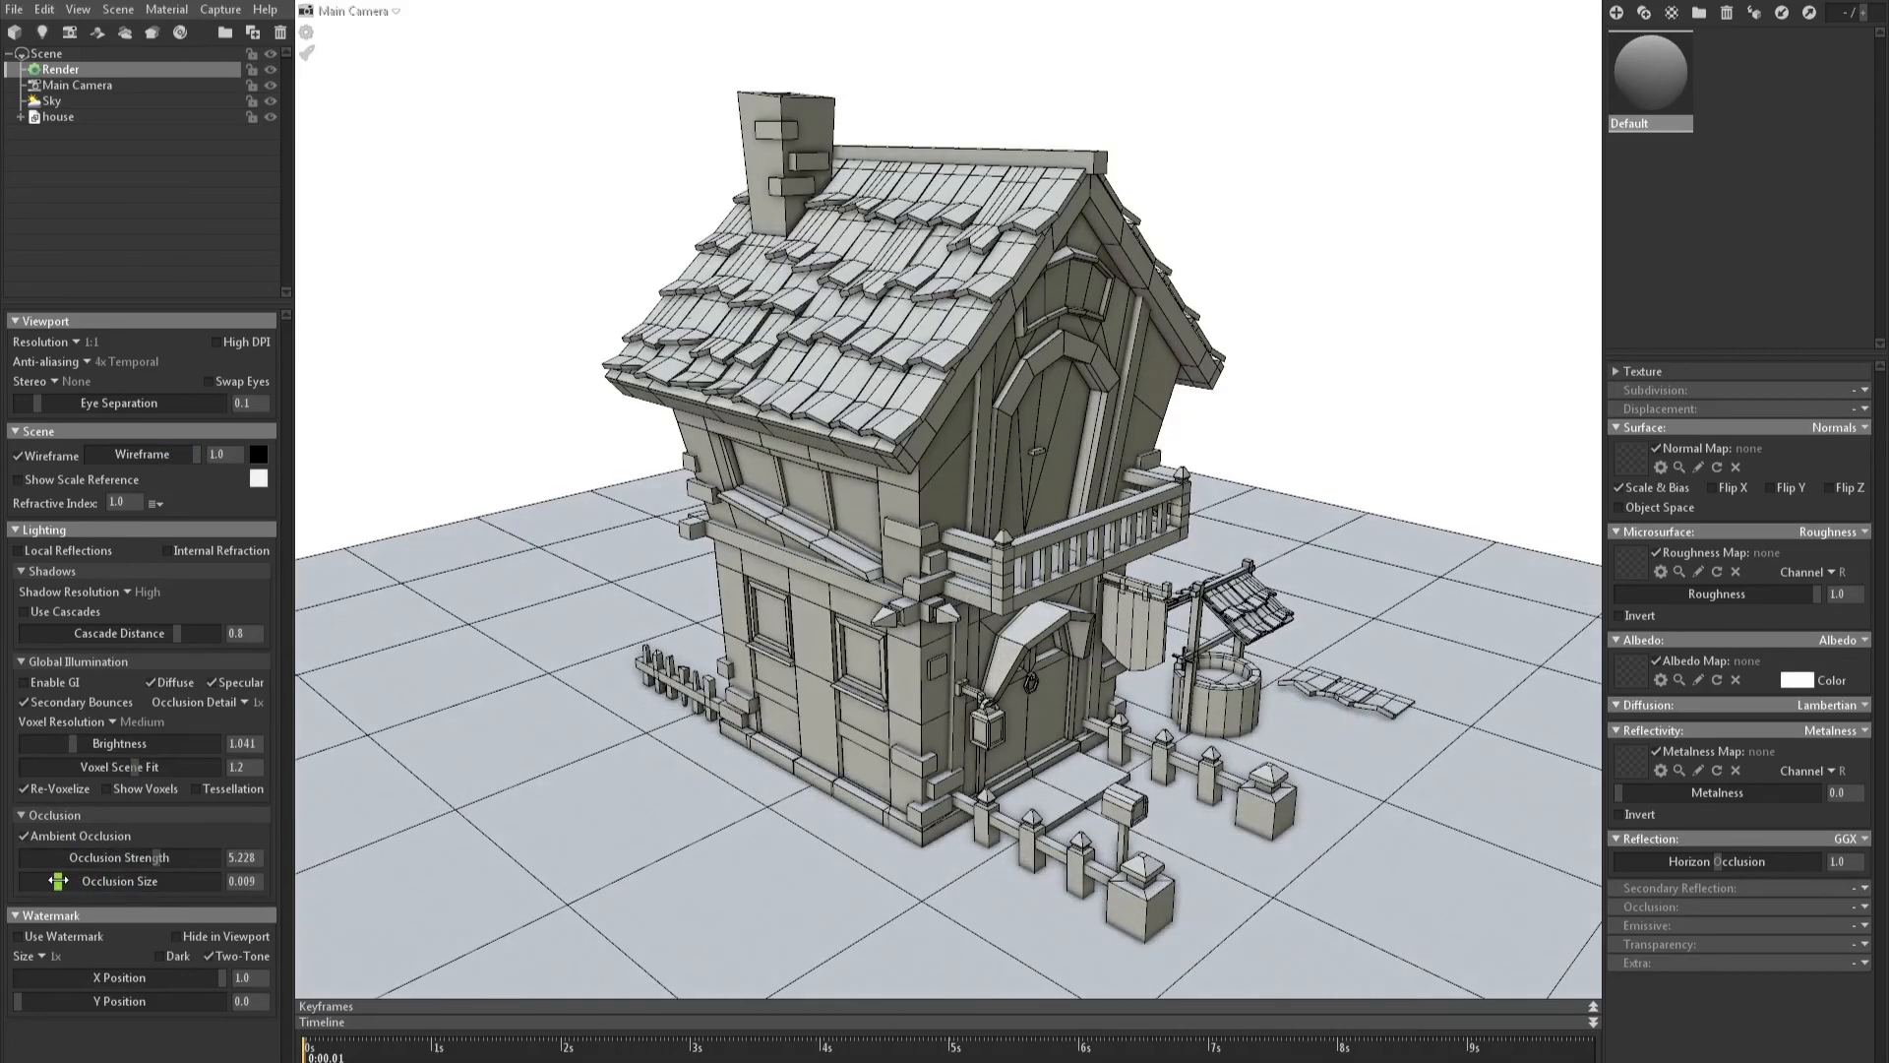
{"action": "left_click_drag", "start_coordinate": [61, 880], "coordinate": [54, 881]}
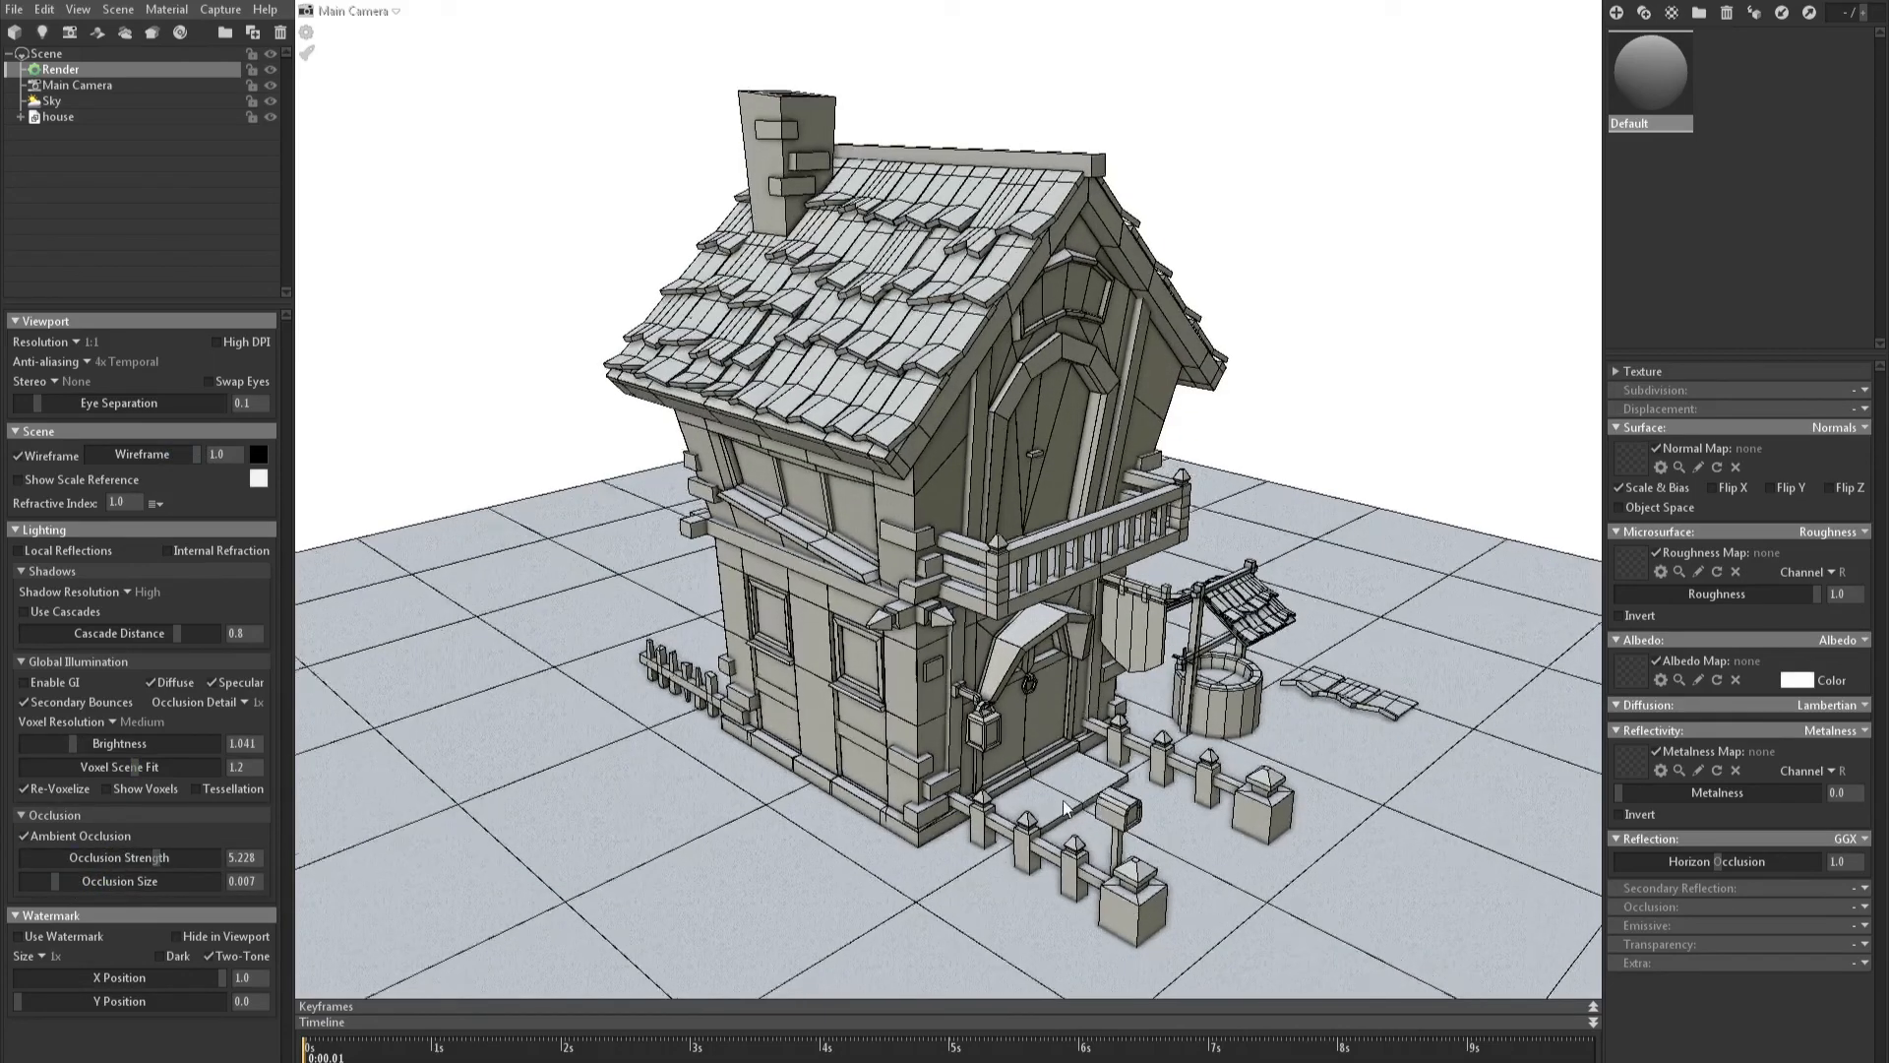
{"action": "left_click_drag", "start_coordinate": [1070, 800], "coordinate": [467, 842]}
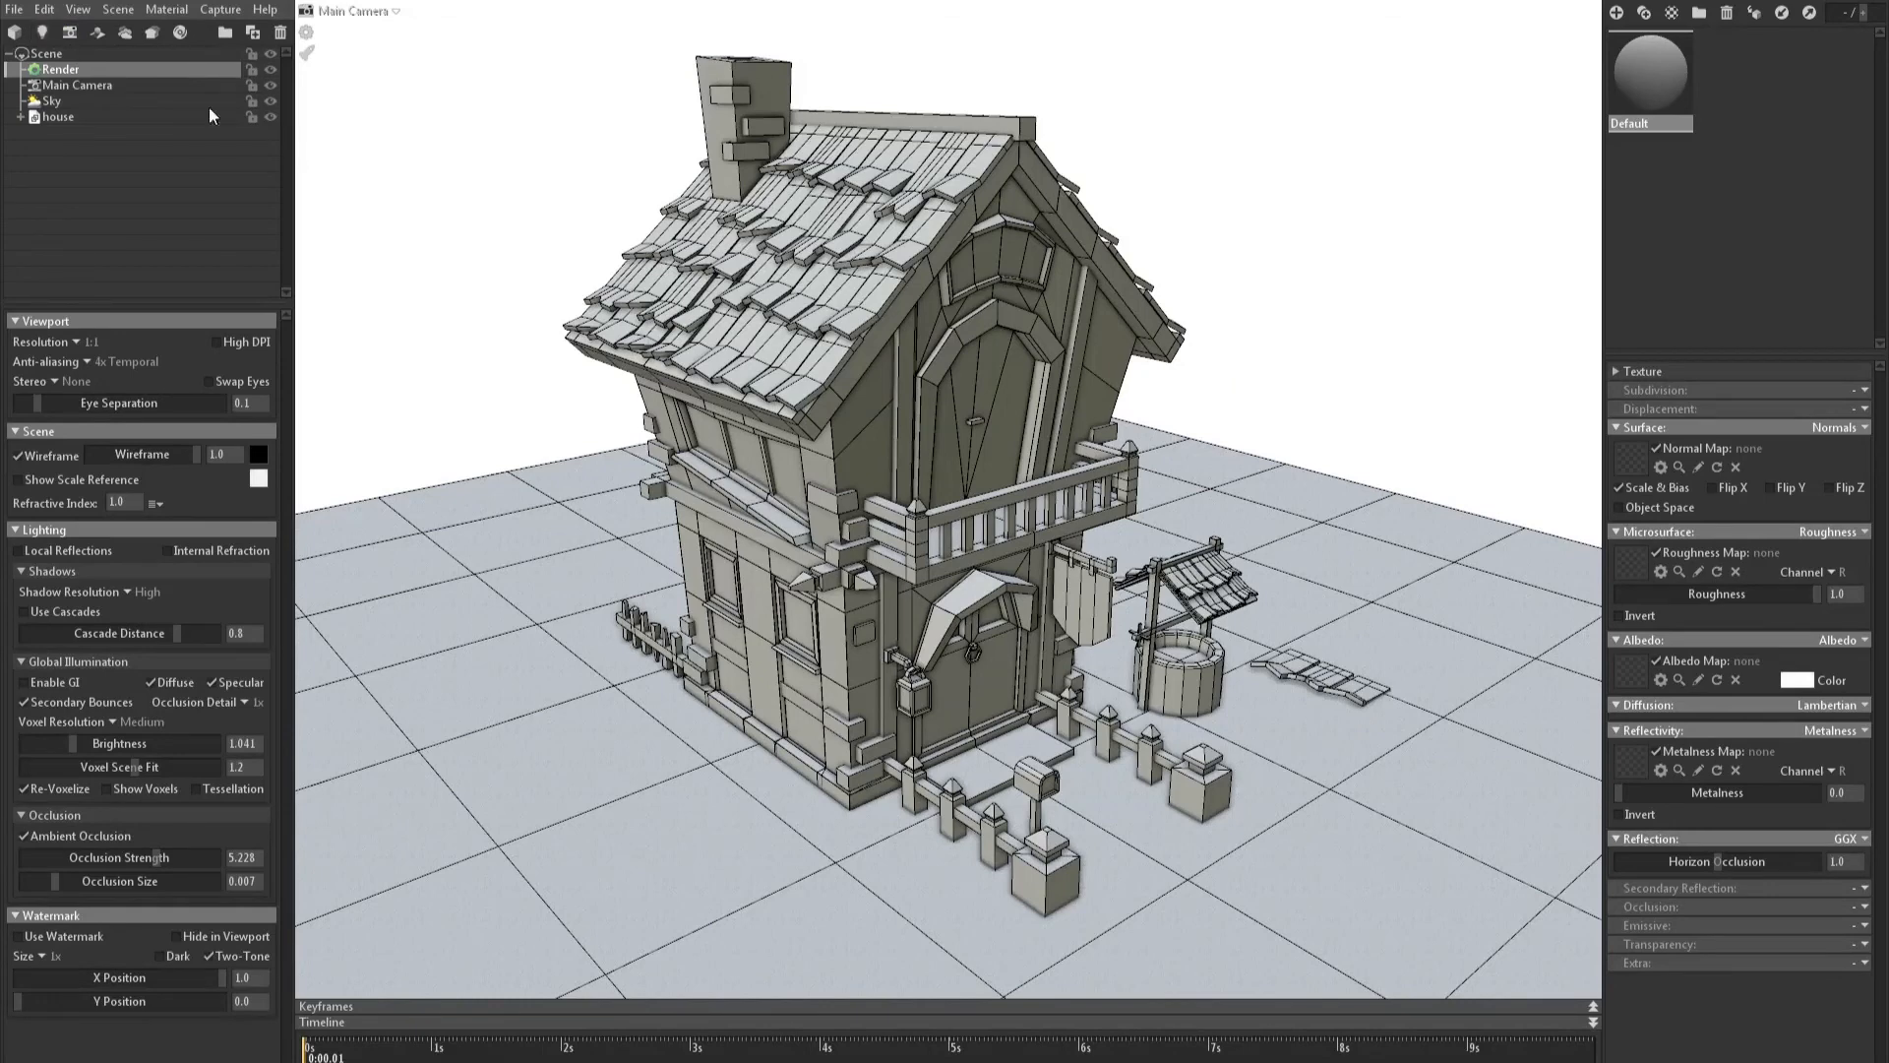
Add a light, make it directional and tilt it to about -52 degrees so it shines down on the house
{"action": "left_click", "coordinate": [45, 36]}
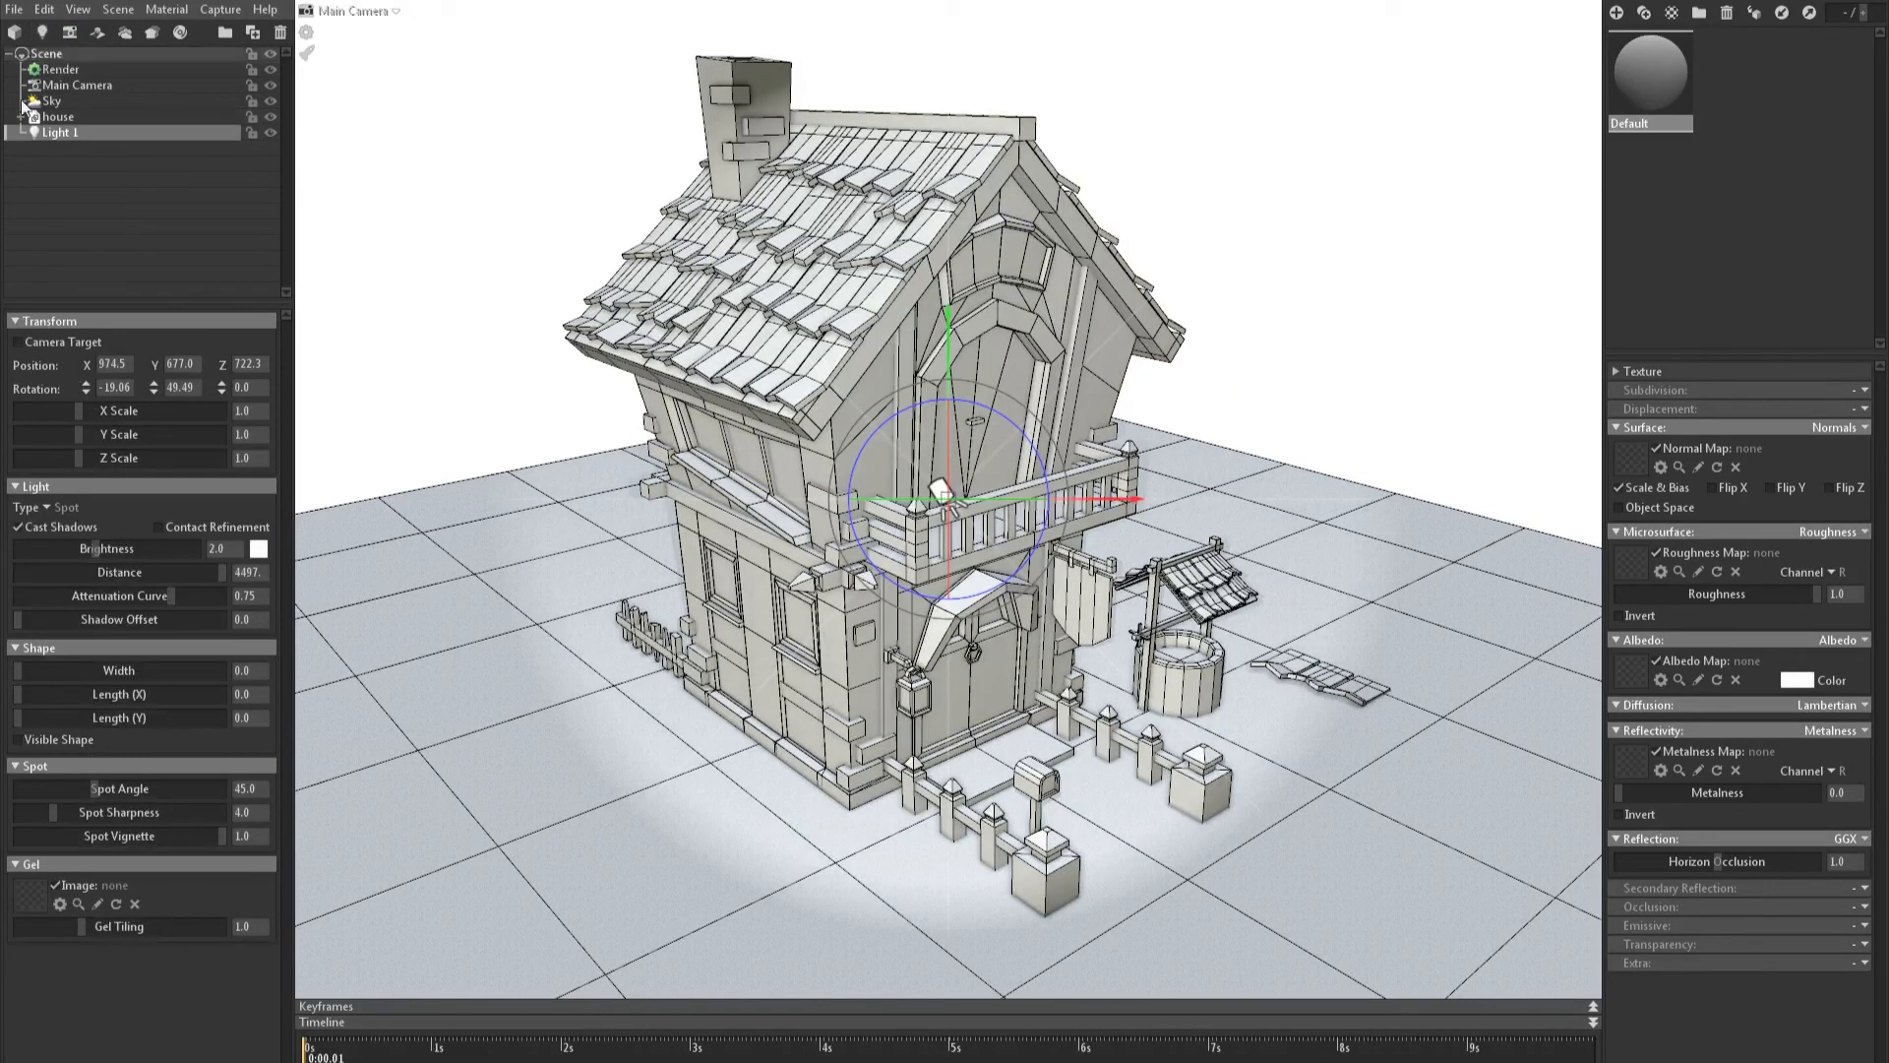
{"action": "left_click", "coordinate": [46, 507]}
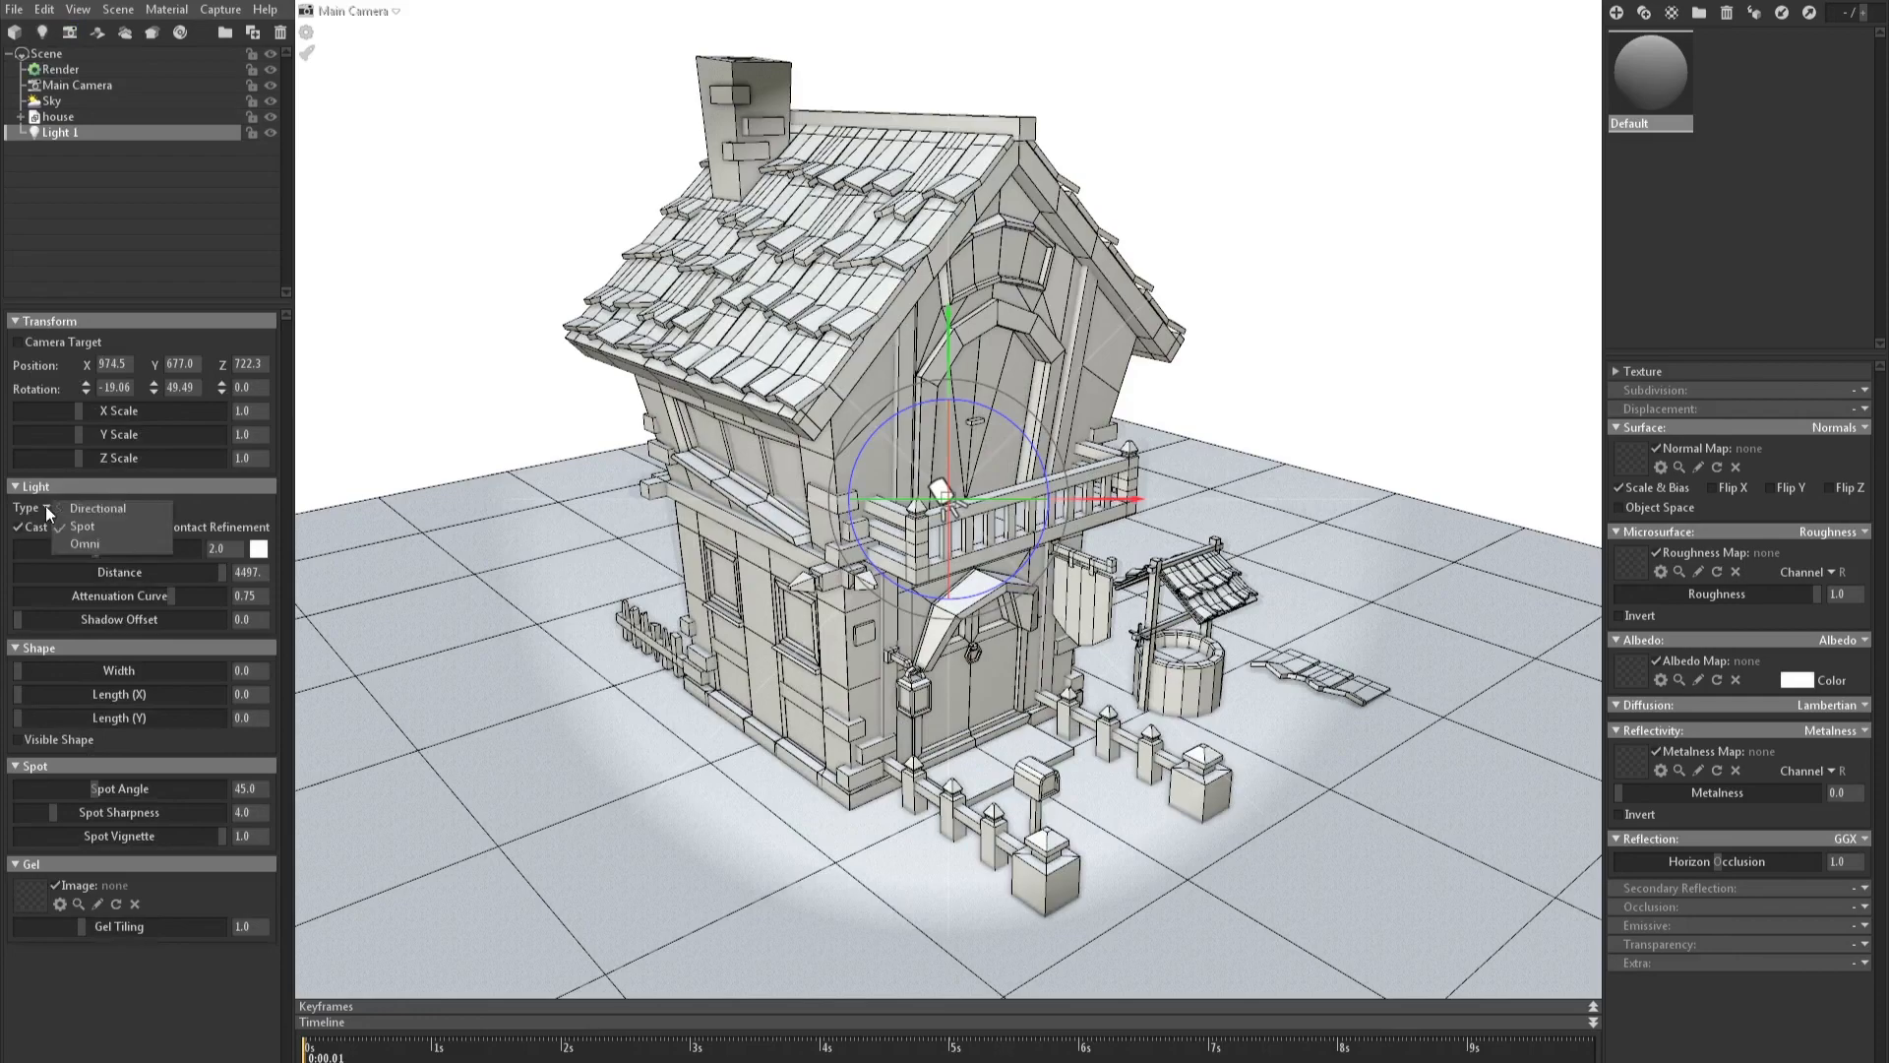
{"action": "left_click", "coordinate": [106, 511]}
{"action": "mouse_move", "coordinate": [947, 469]}
{"action": "left_mouse_down"}
{"action": "mouse_move", "coordinate": [948, 496]}
{"action": "mouse_move", "coordinate": [948, 419]}
{"action": "mouse_move", "coordinate": [948, 438]}
{"action": "left_mouse_up"}
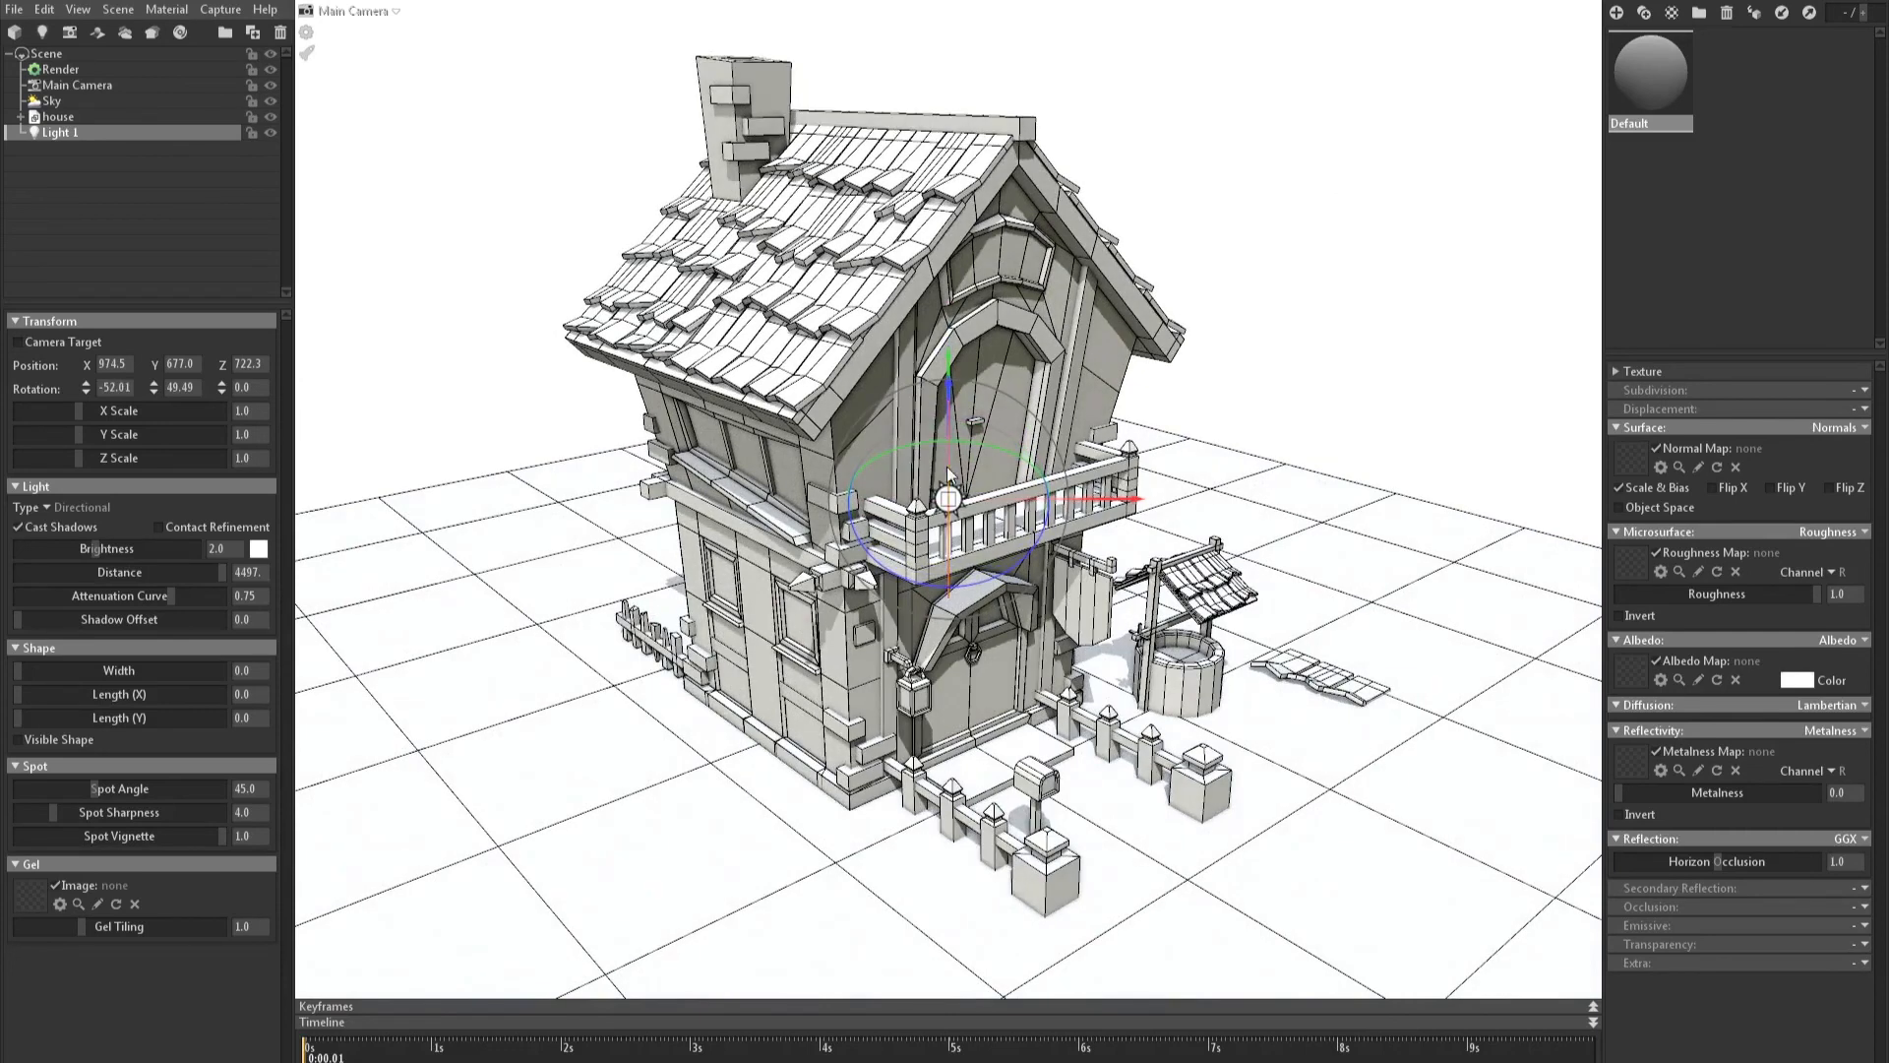
{"action": "left_click", "coordinate": [1336, 446]}
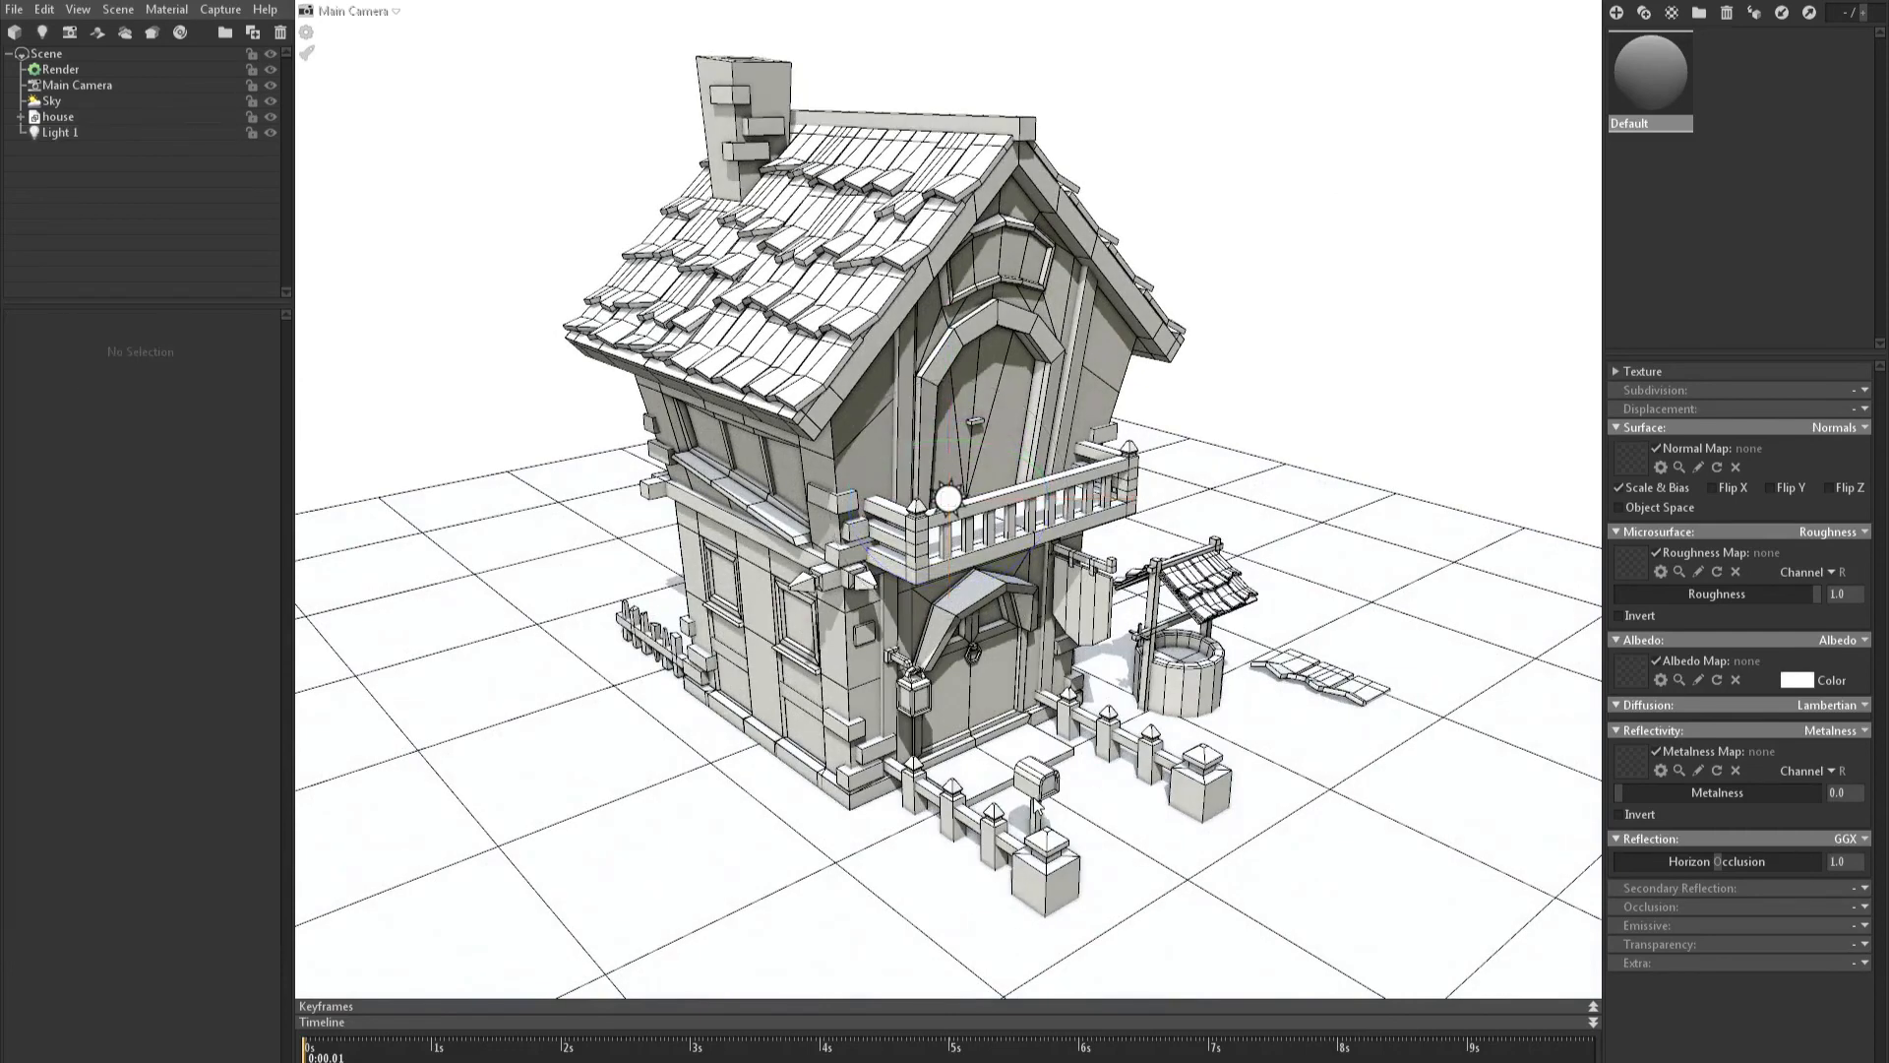